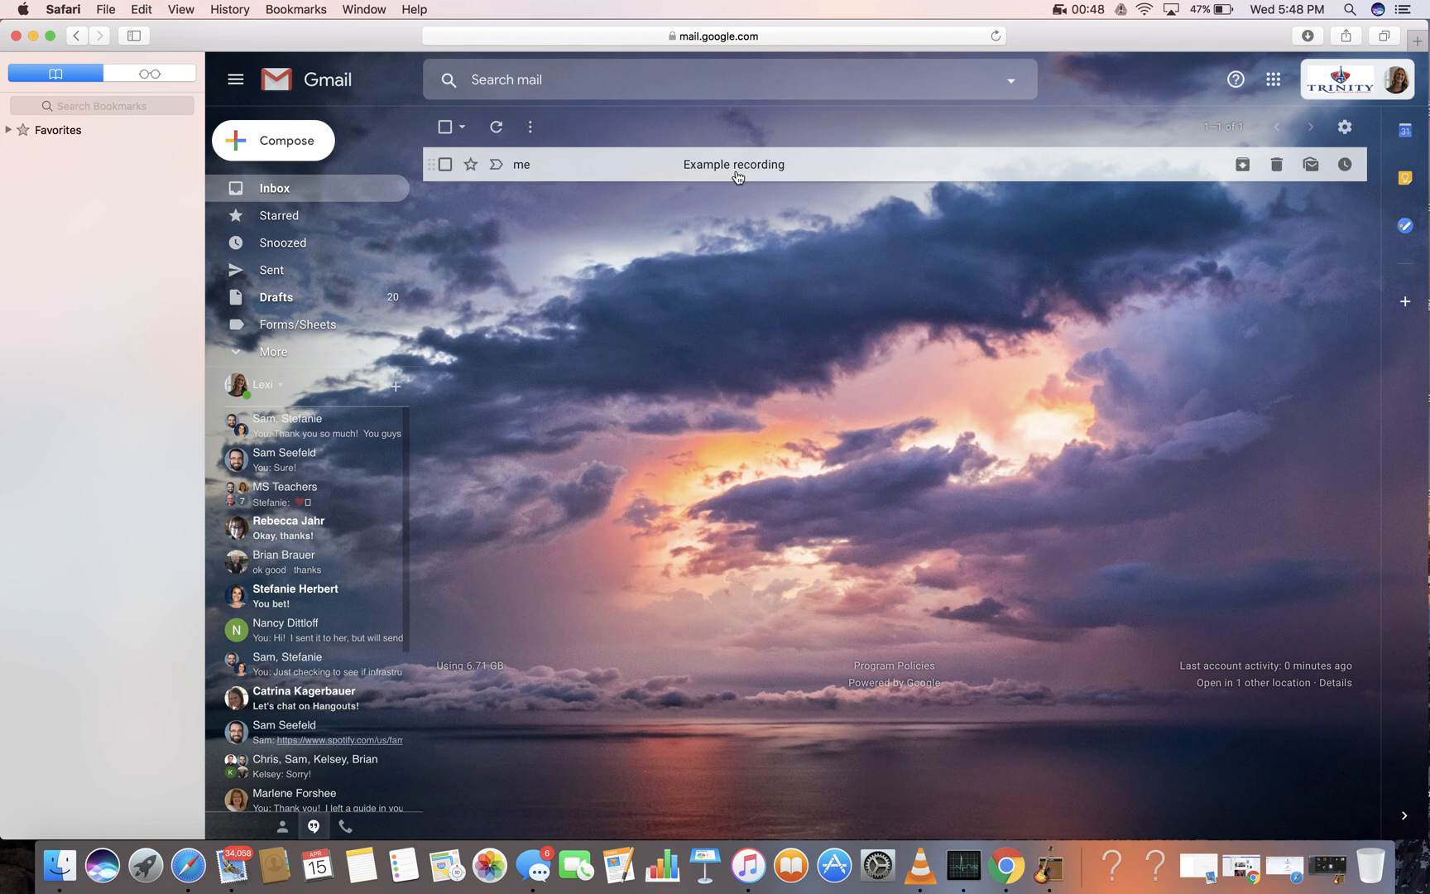
- Download the Example.m4a attachment from the "Example recording" email and show the list of downloads
left_click(737, 175)
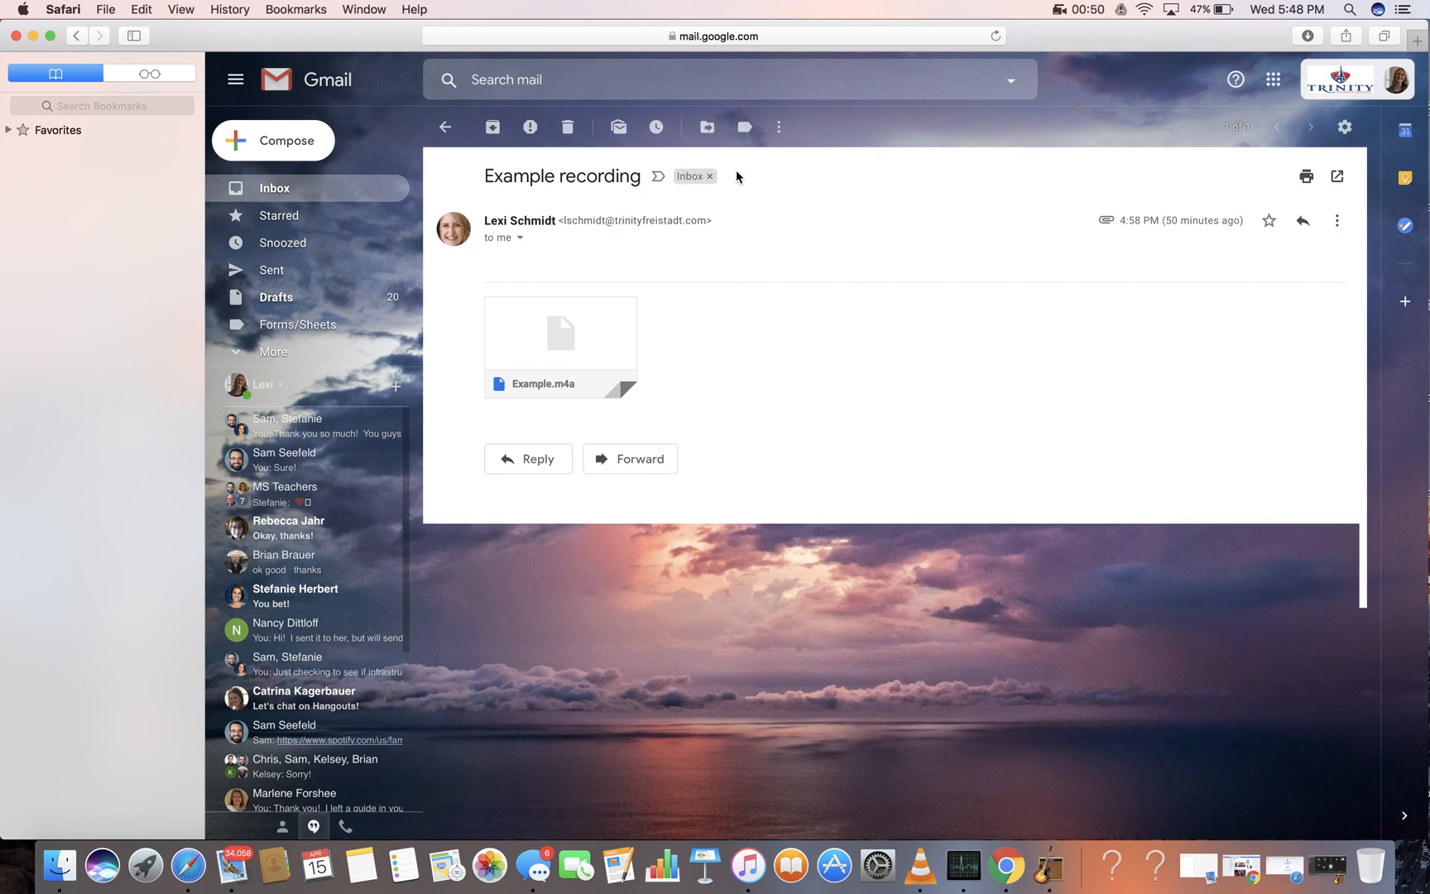
mouse_move(584, 357)
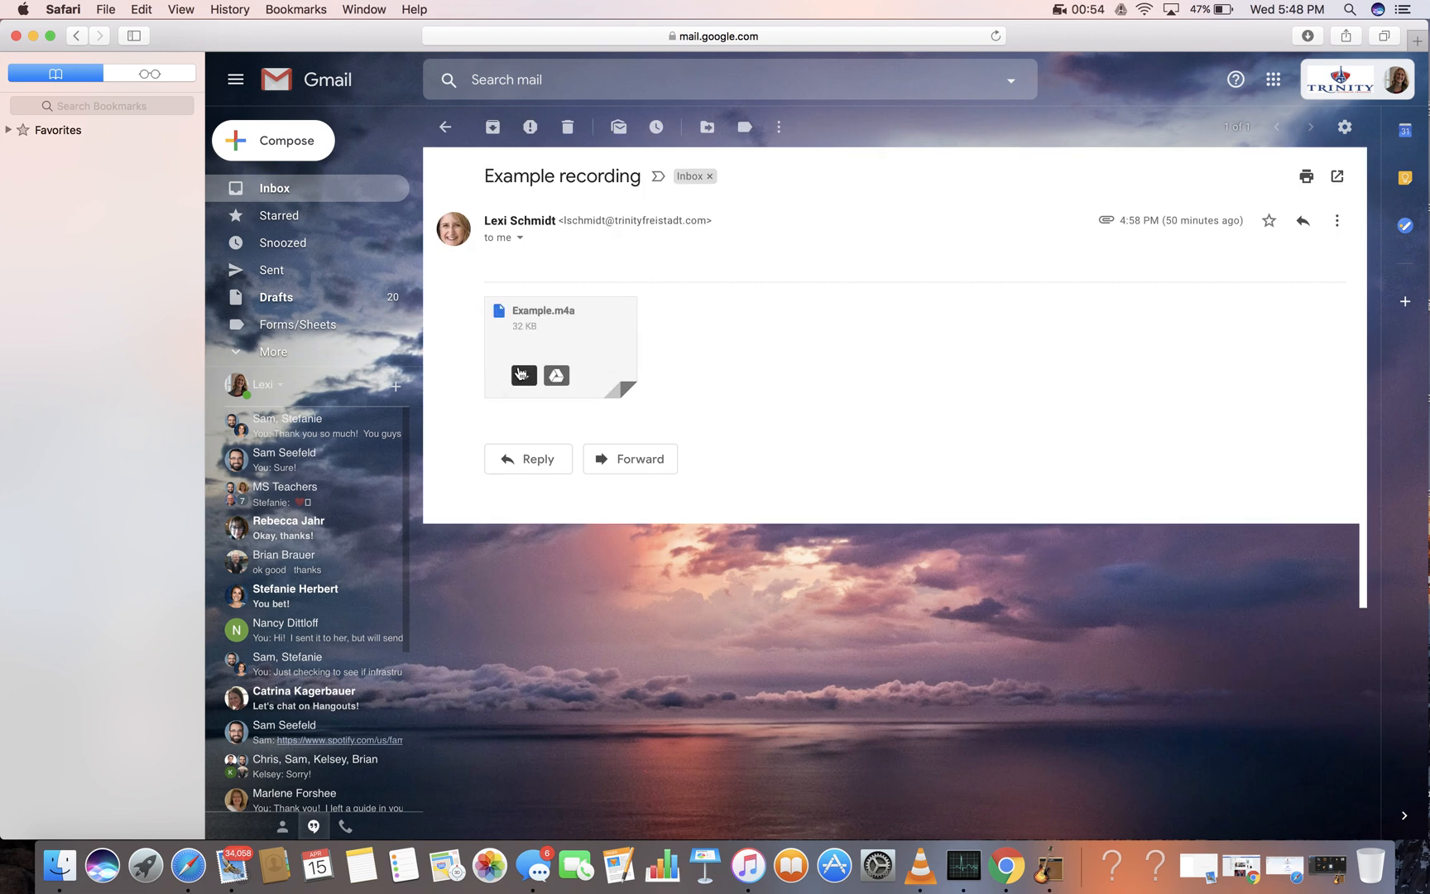
left_click(524, 378)
left_click(1314, 38)
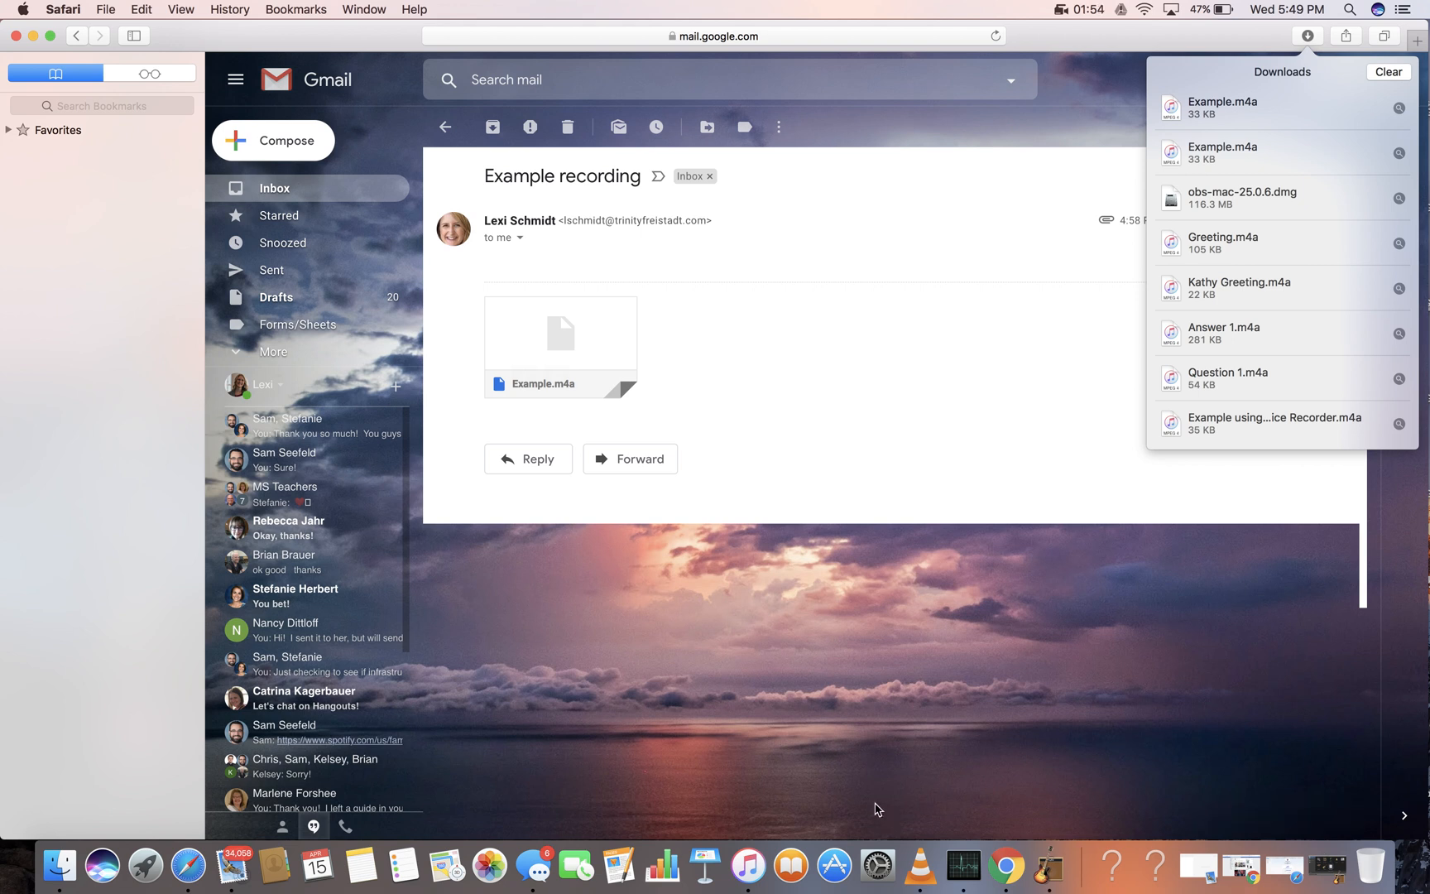
- Search the Mac for "imovie", switch to iMovie, and create a new Movie project
left_click(1347, 10)
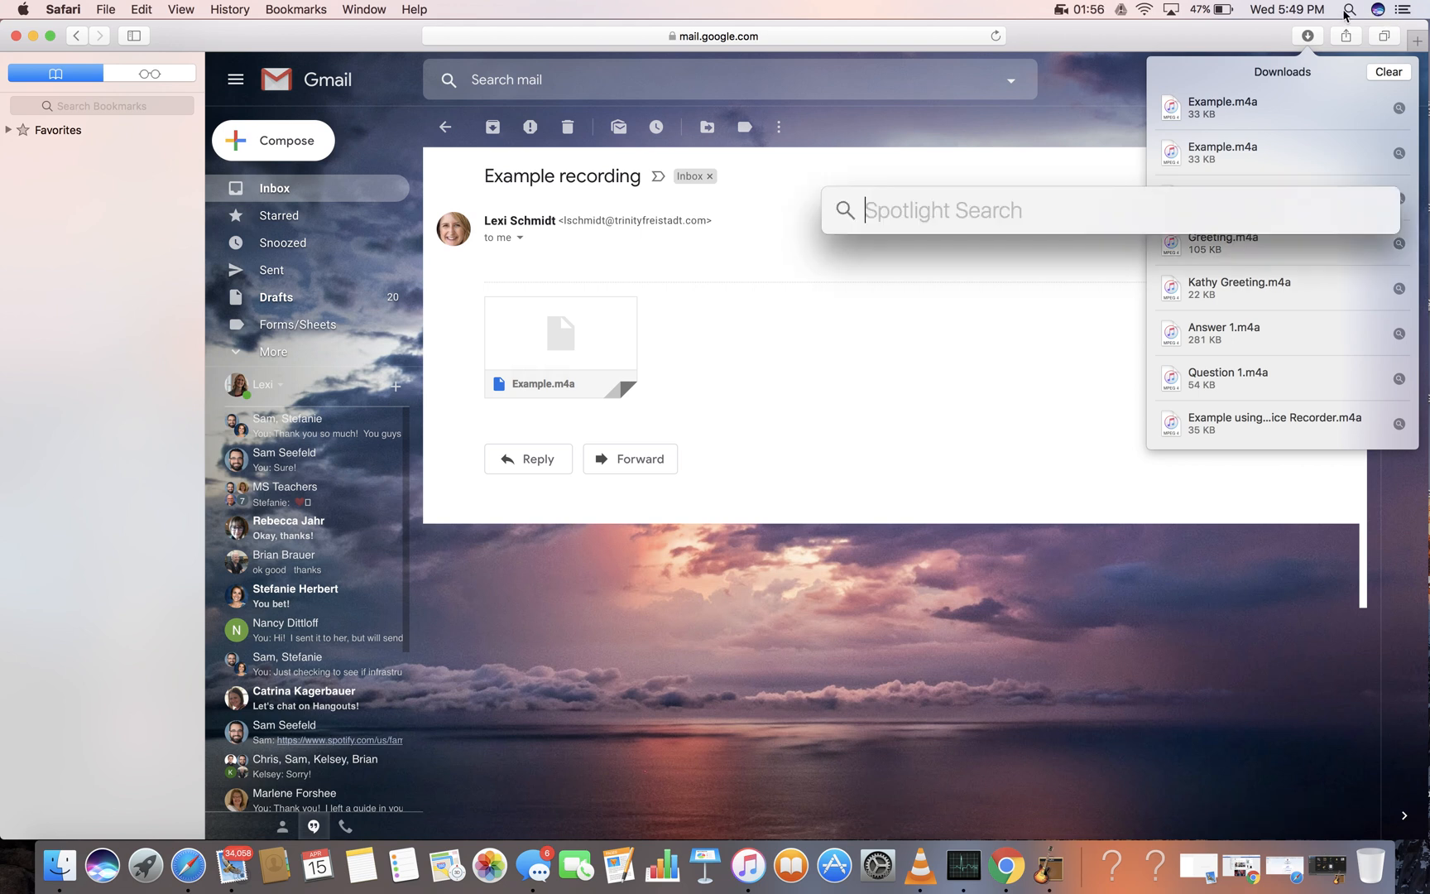
type("imovie")
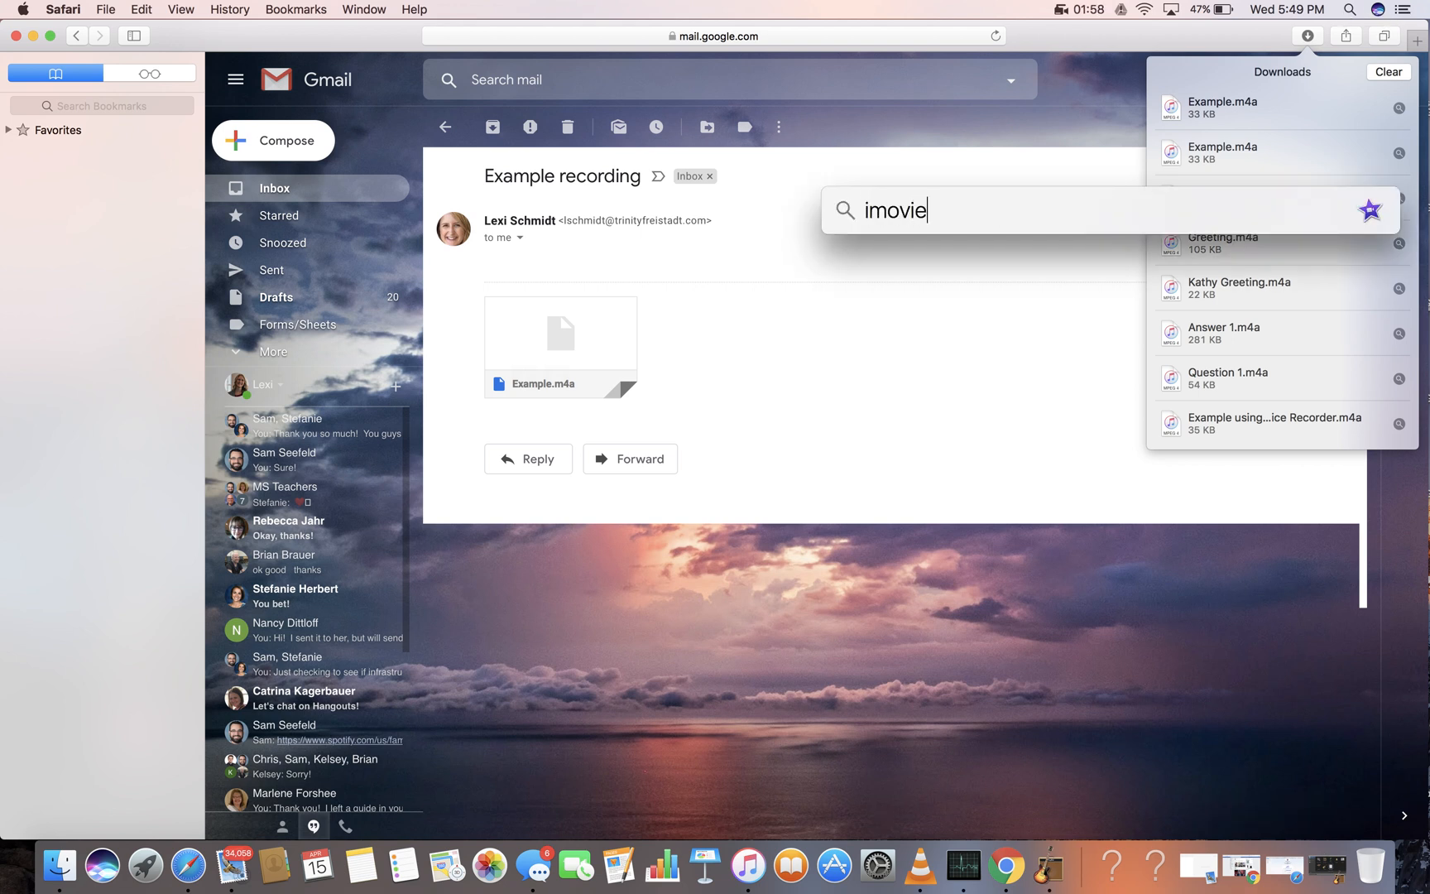
left_click(970, 263)
left_click(968, 259)
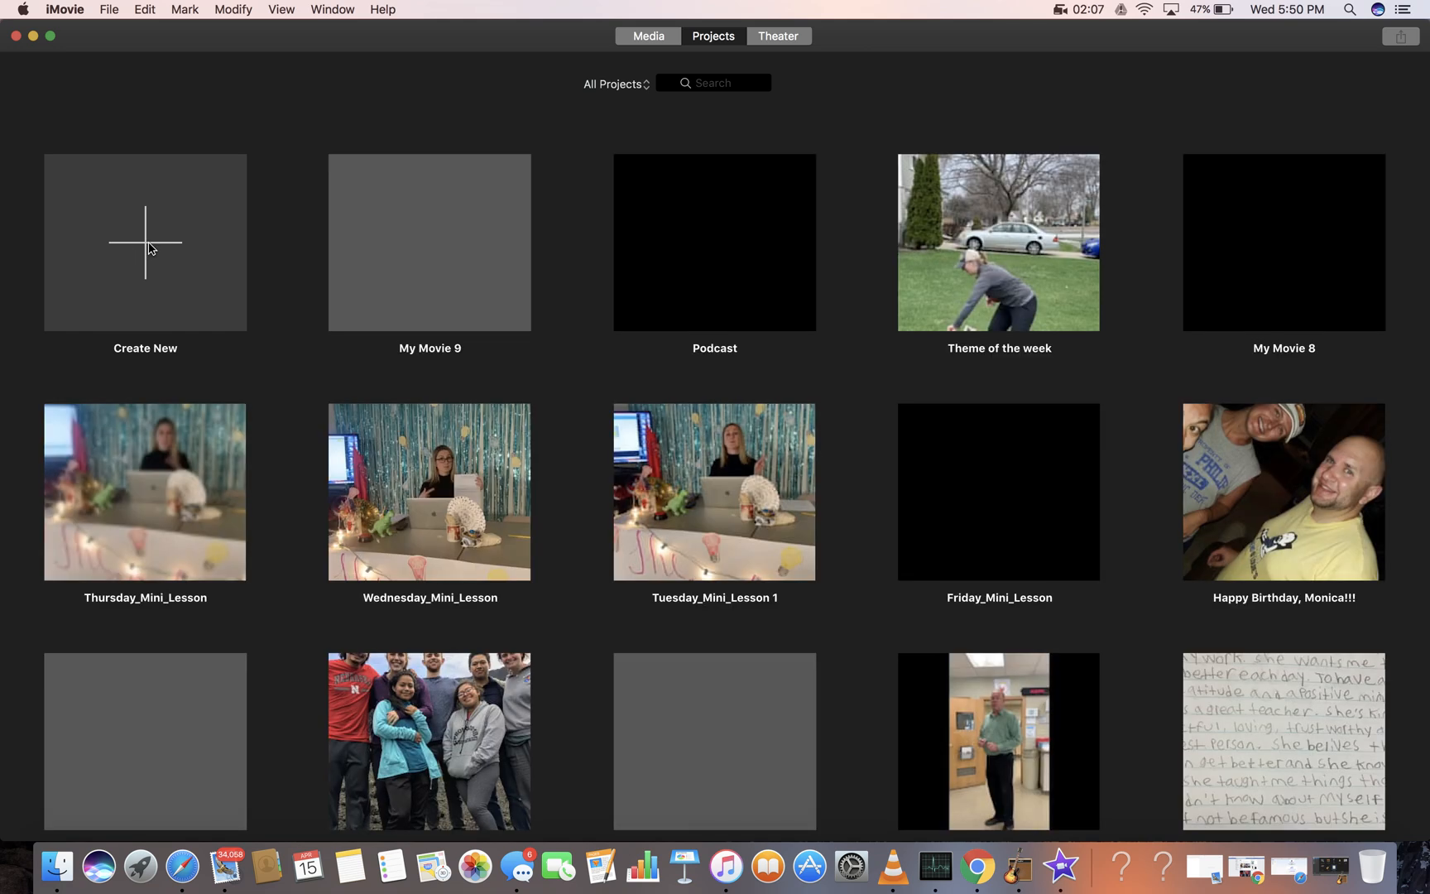
left_click(150, 250)
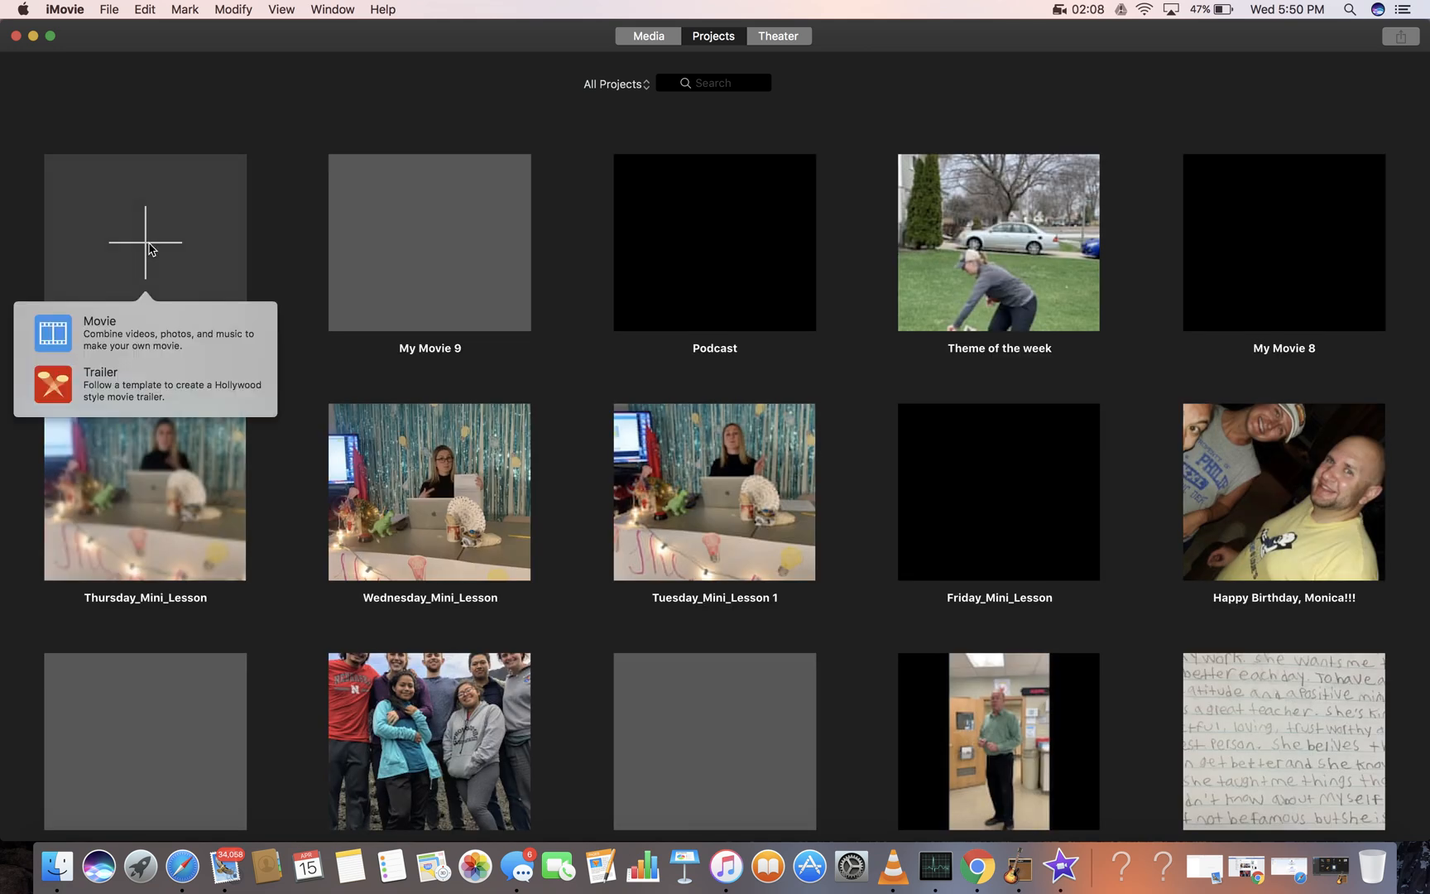
left_click(147, 327)
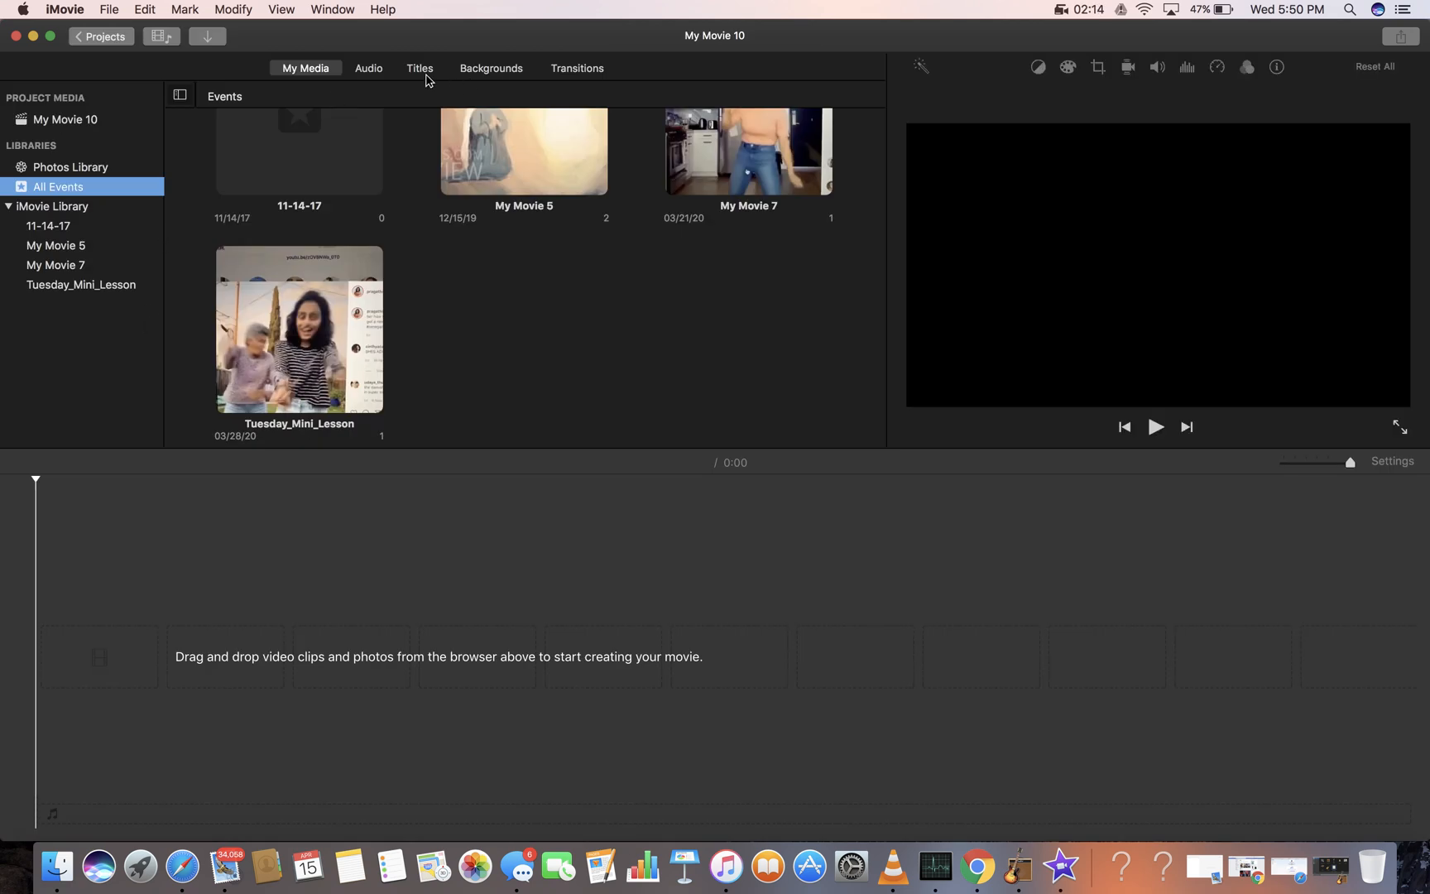
- Show the audio browser and try to add the downloaded Example.m4a from Safari to the project timeline
left_click(369, 69)
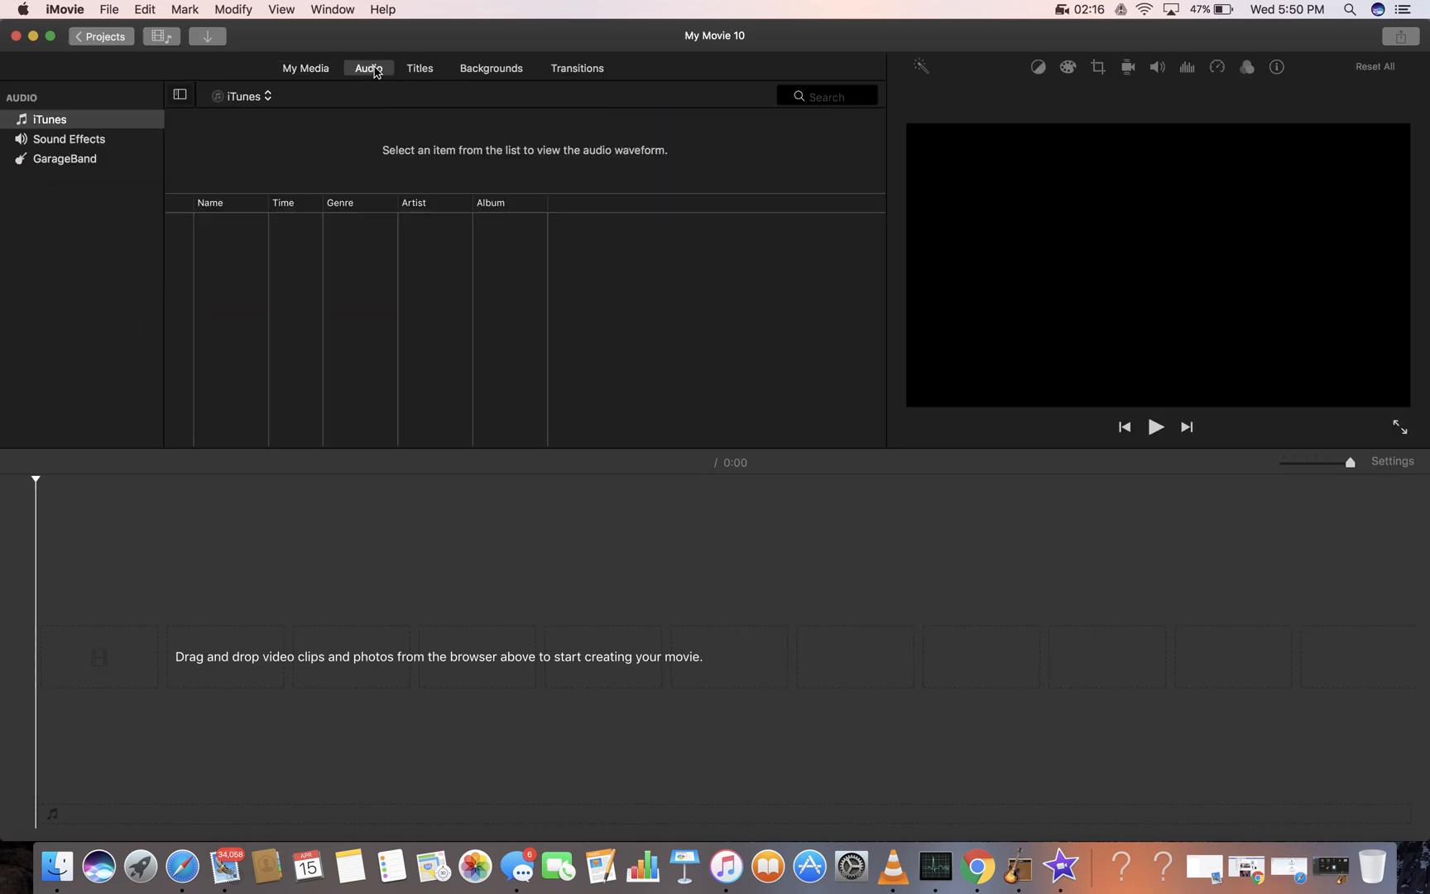
left_click(531, 587)
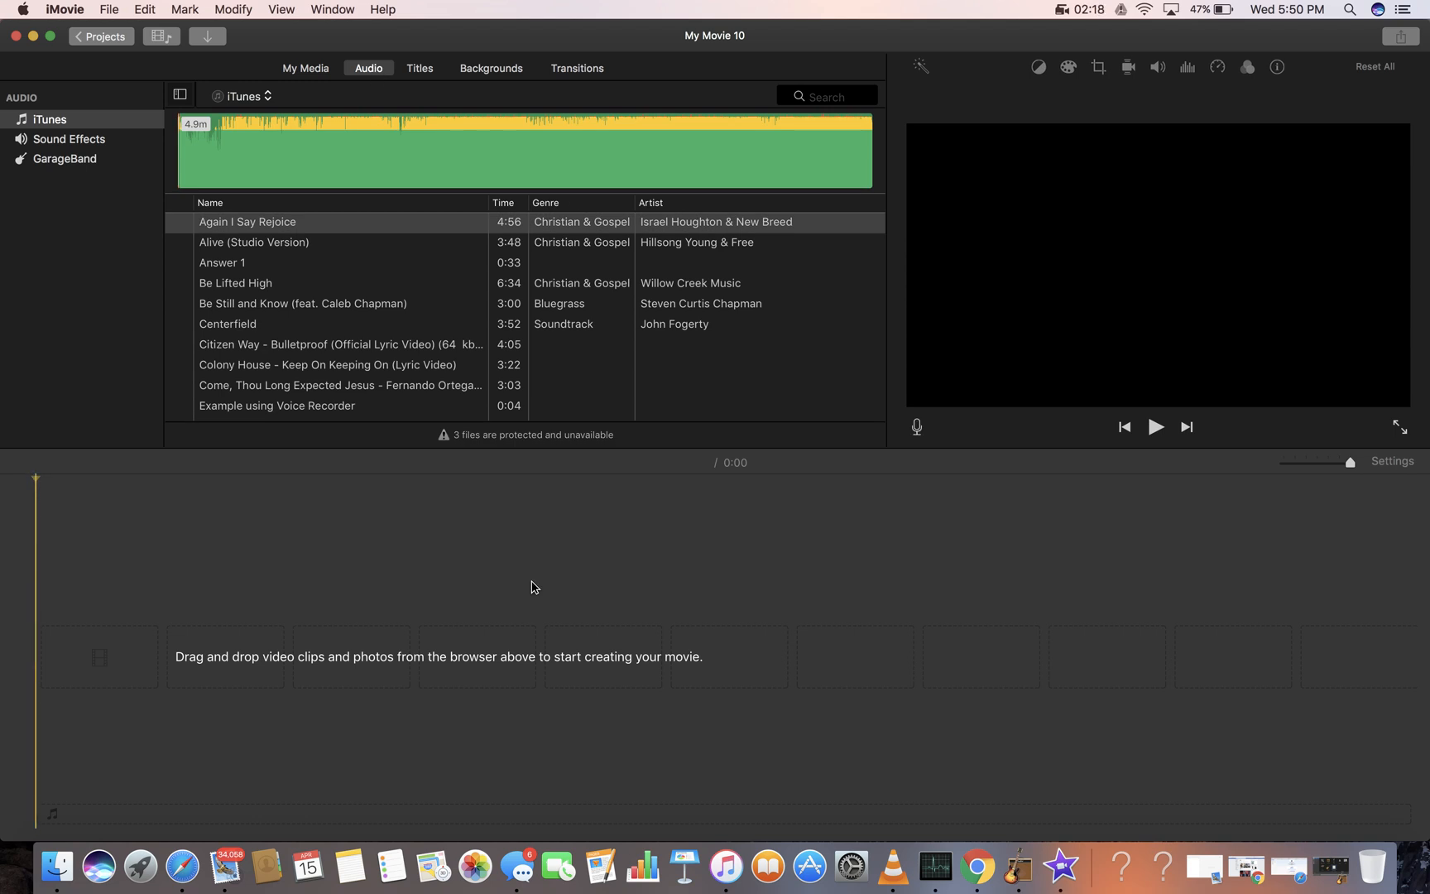
left_click_drag(1323, 36, 1323, 181)
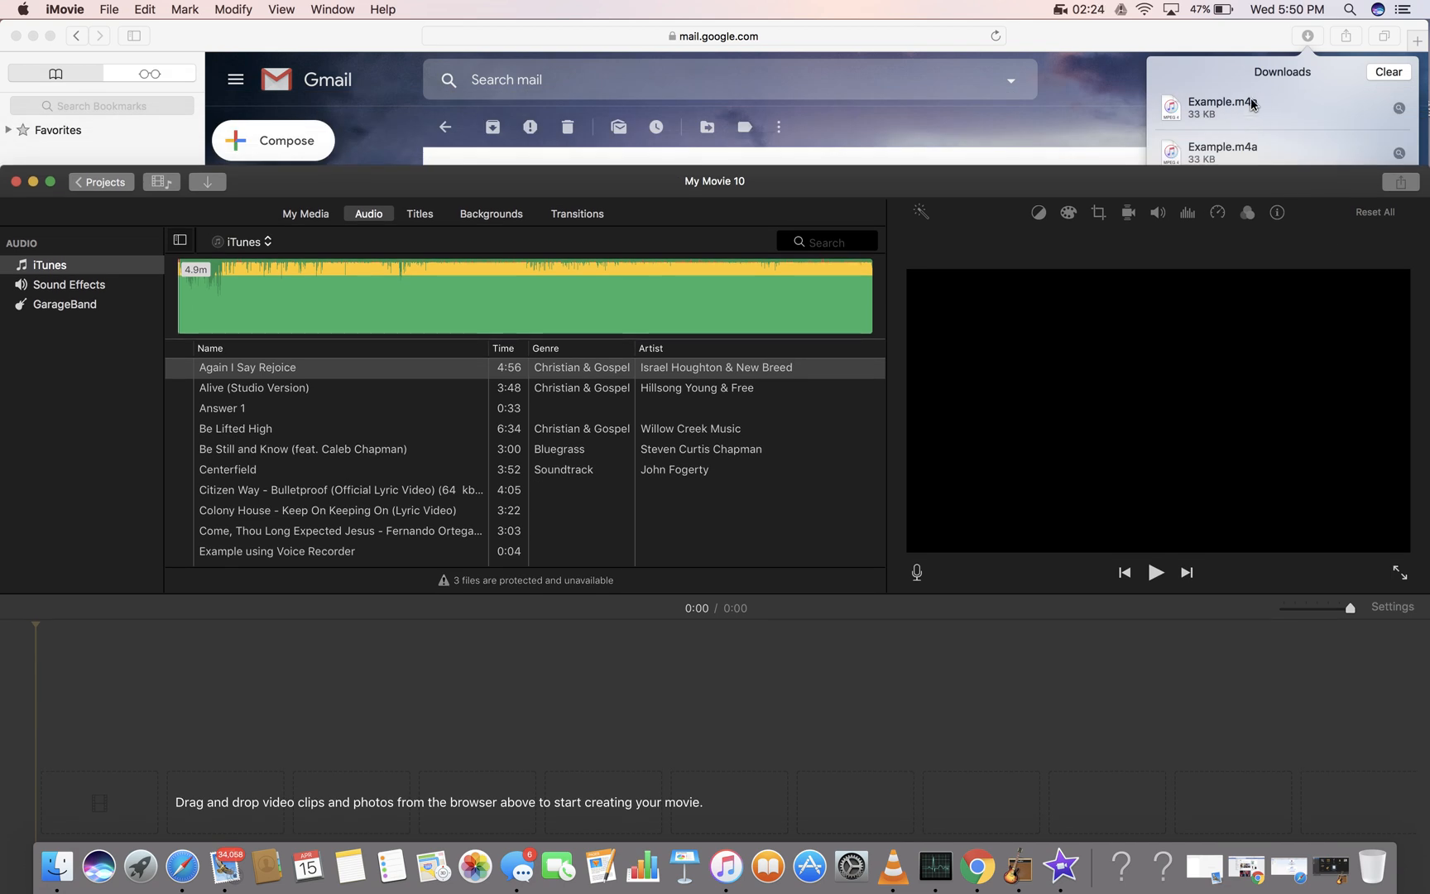
left_click_drag(1225, 116, 172, 771)
left_click_drag(861, 182, 882, 39)
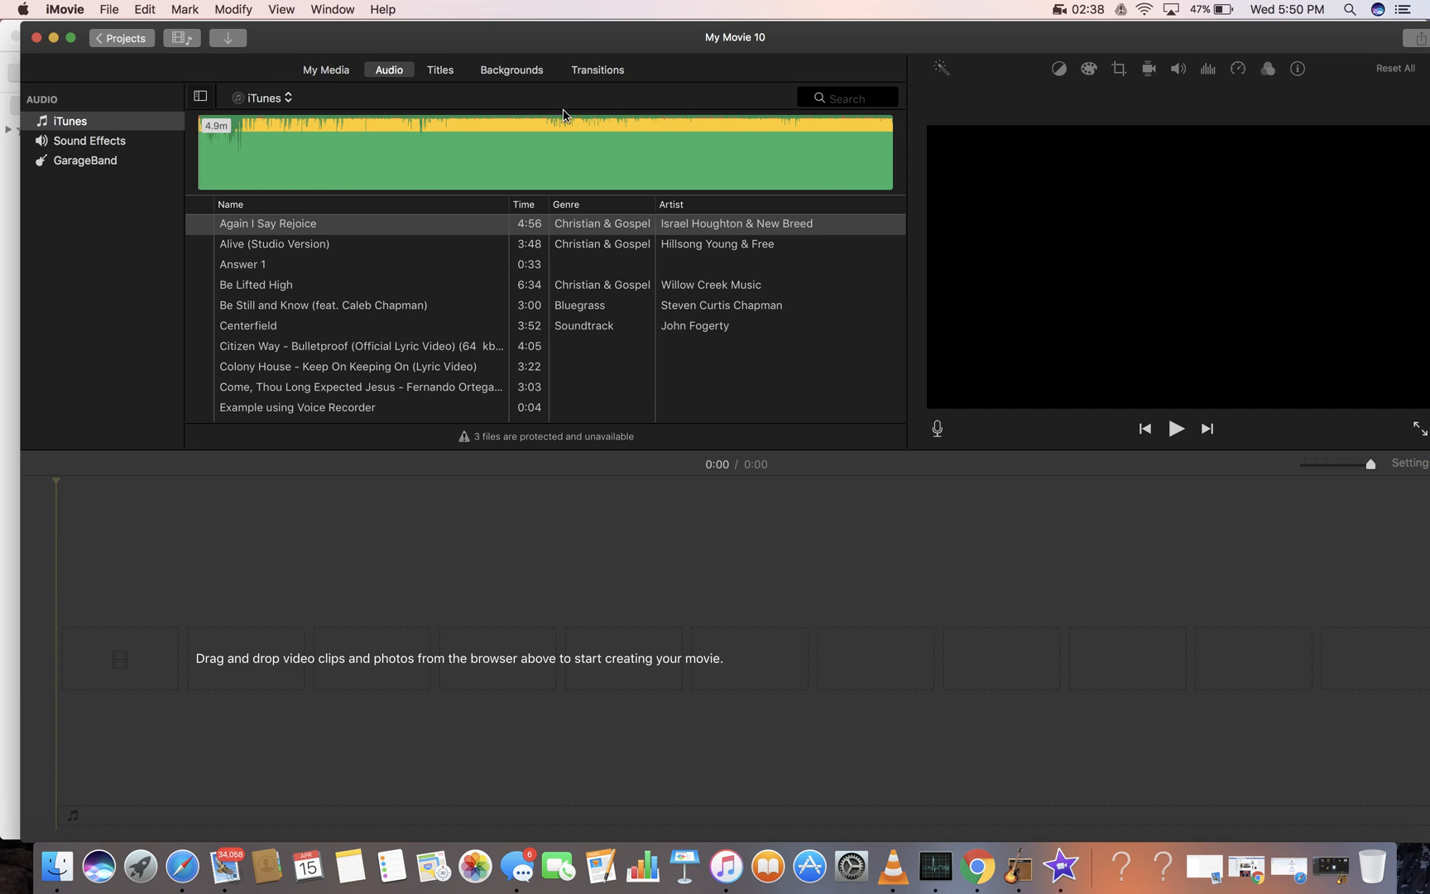
- Look through the iTunes tracks in the audio browser
left_click_drag(446, 264, 410, 223)
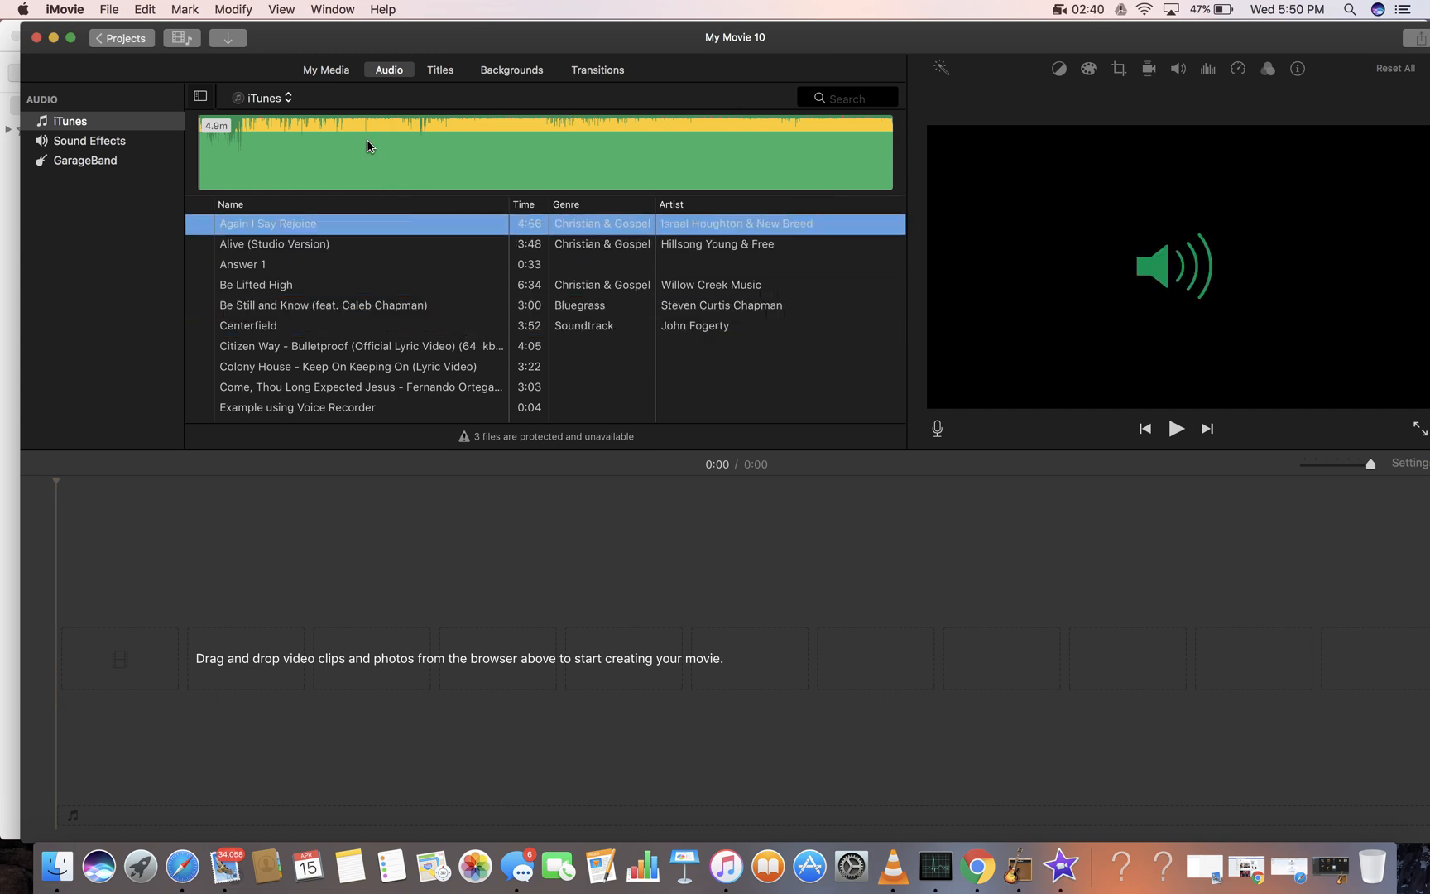
left_click(379, 72)
scroll(358, 356, "down", 3)
scroll(359, 357, "down", 5)
scroll(359, 357, "up", 10)
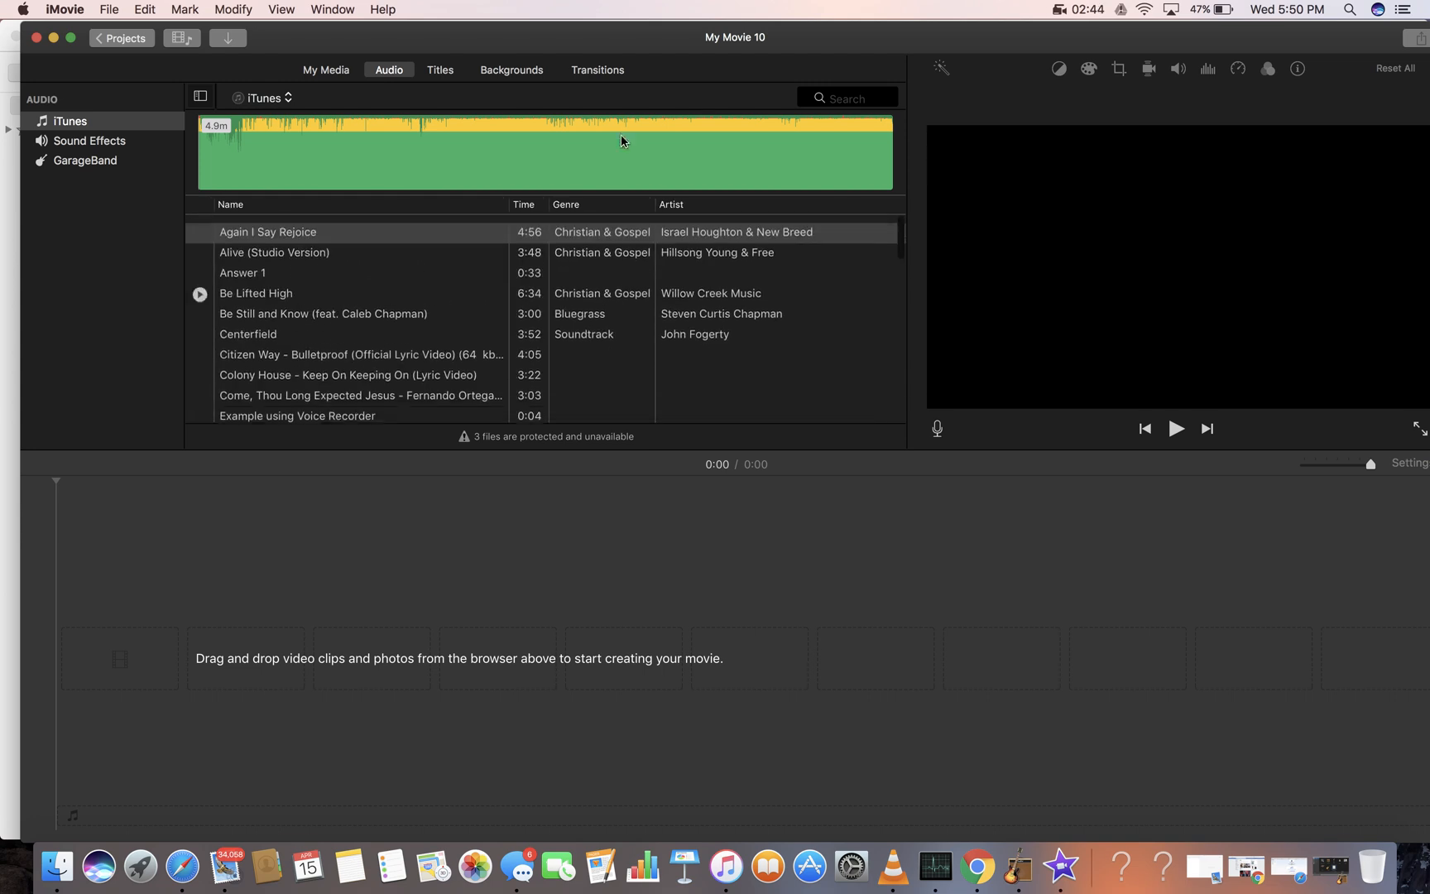
- Add the downloaded Example.m4a from Safari's downloads to the music track of the iMovie timeline
left_click_drag(1181, 38, 1183, 184)
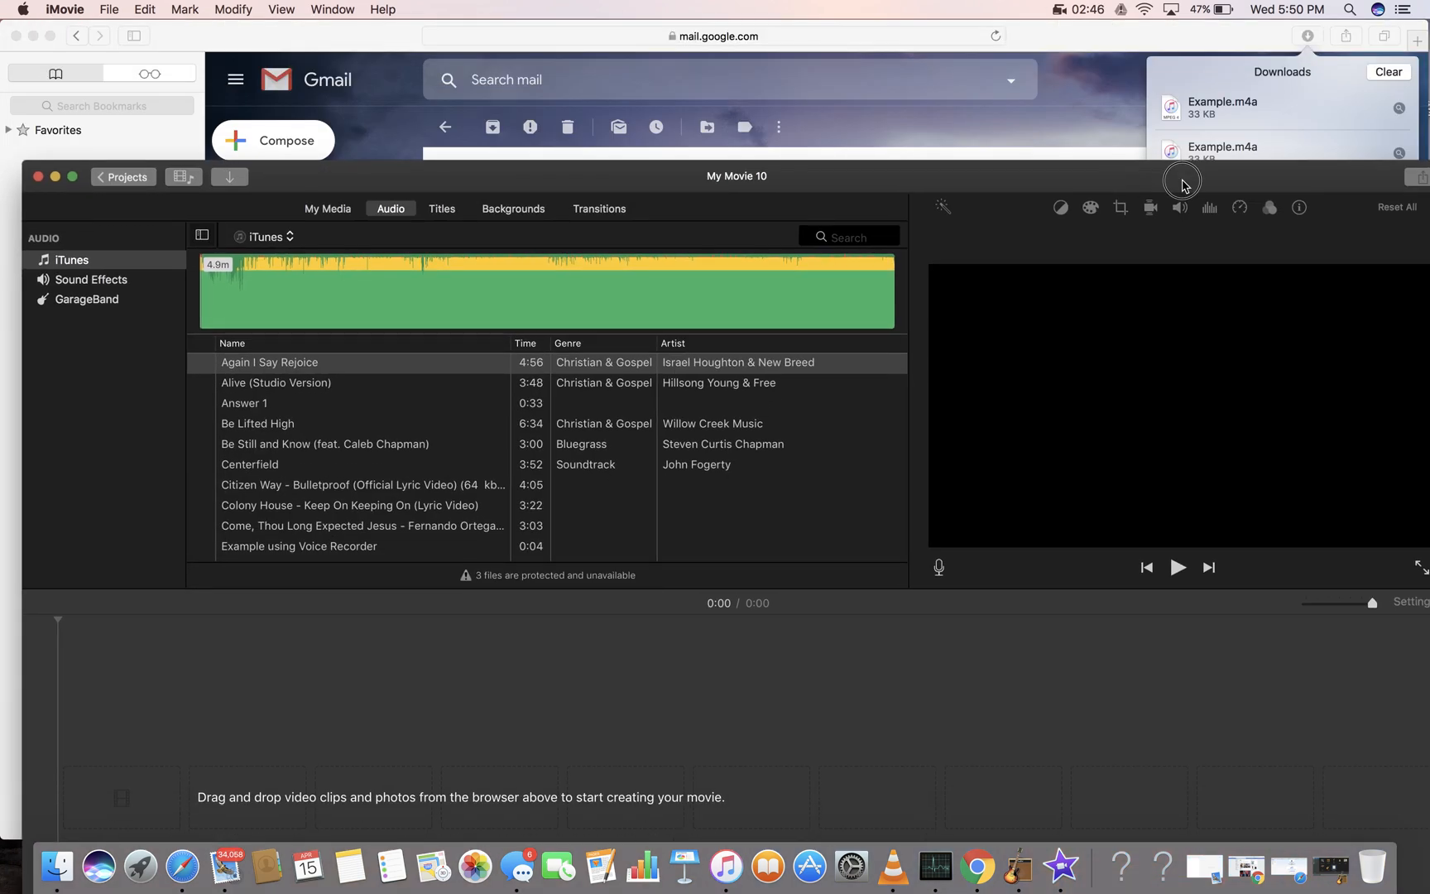
left_click_drag(1207, 111, 249, 747)
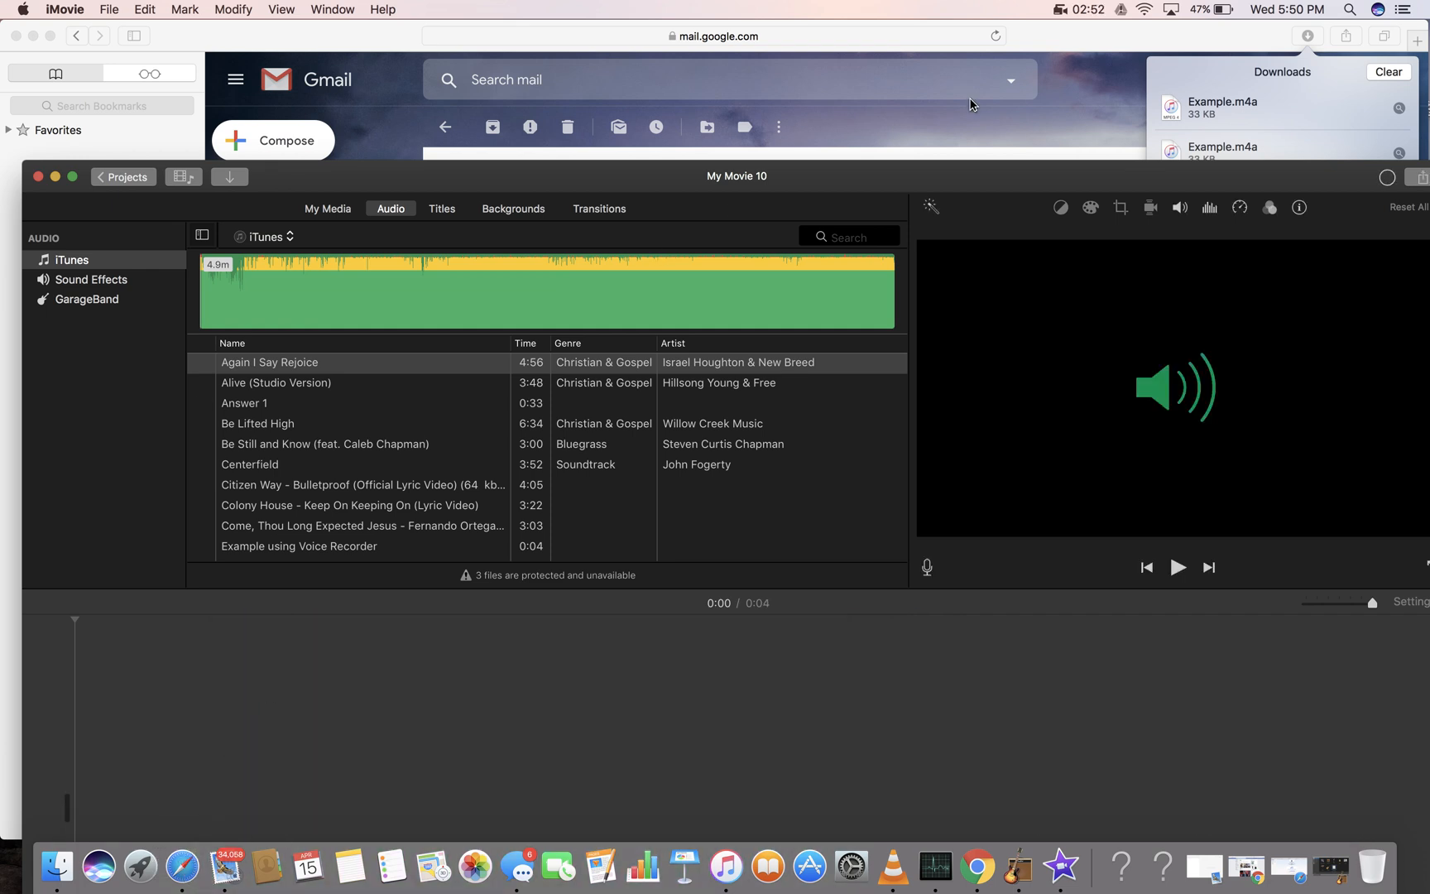
left_click_drag(974, 175, 952, 5)
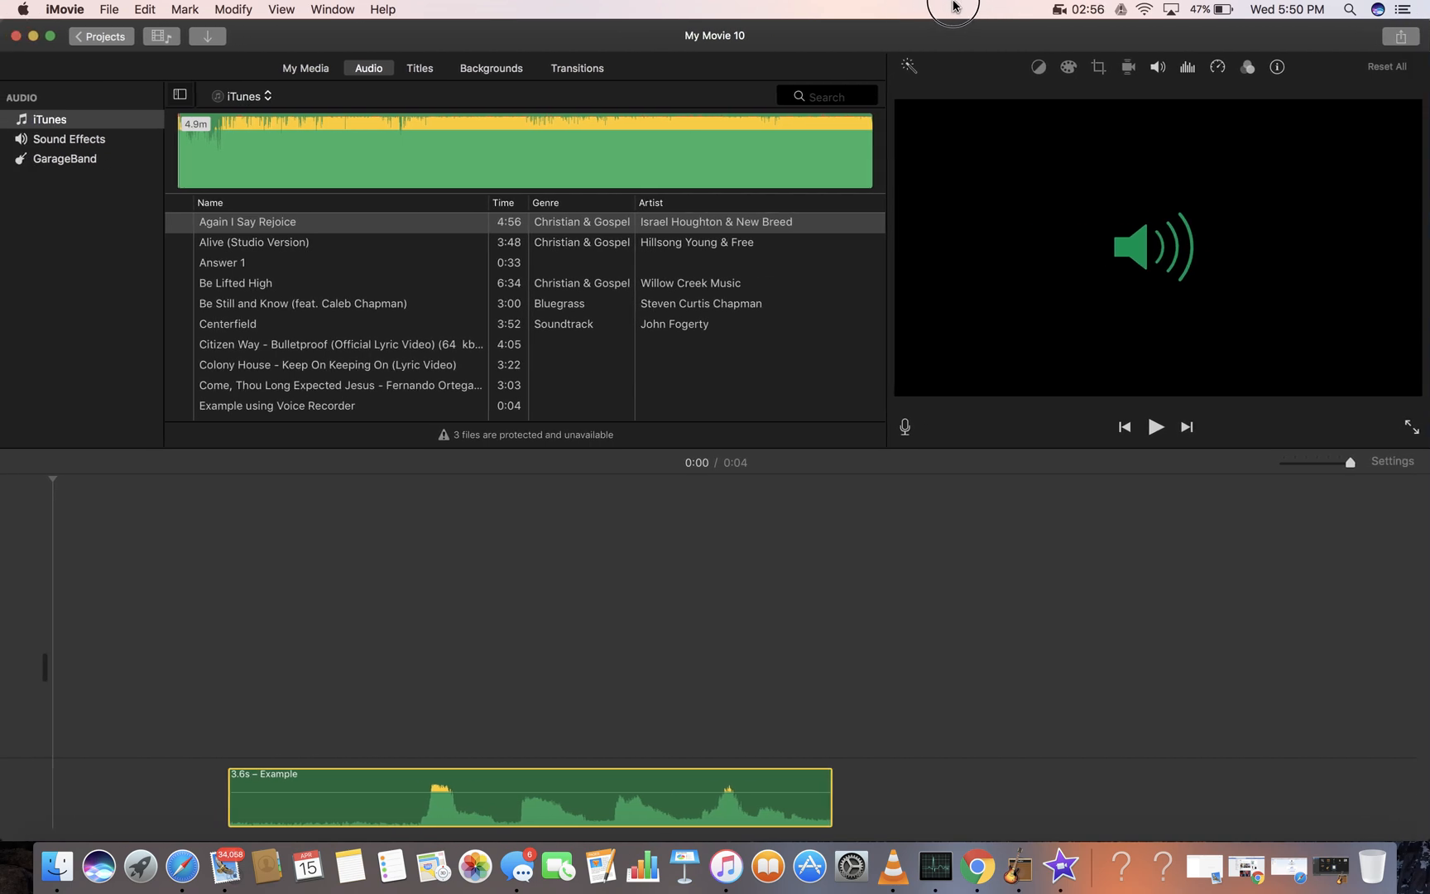
- Play the Example clip in the timeline to find where the silence before the speech ends
left_click(205, 680)
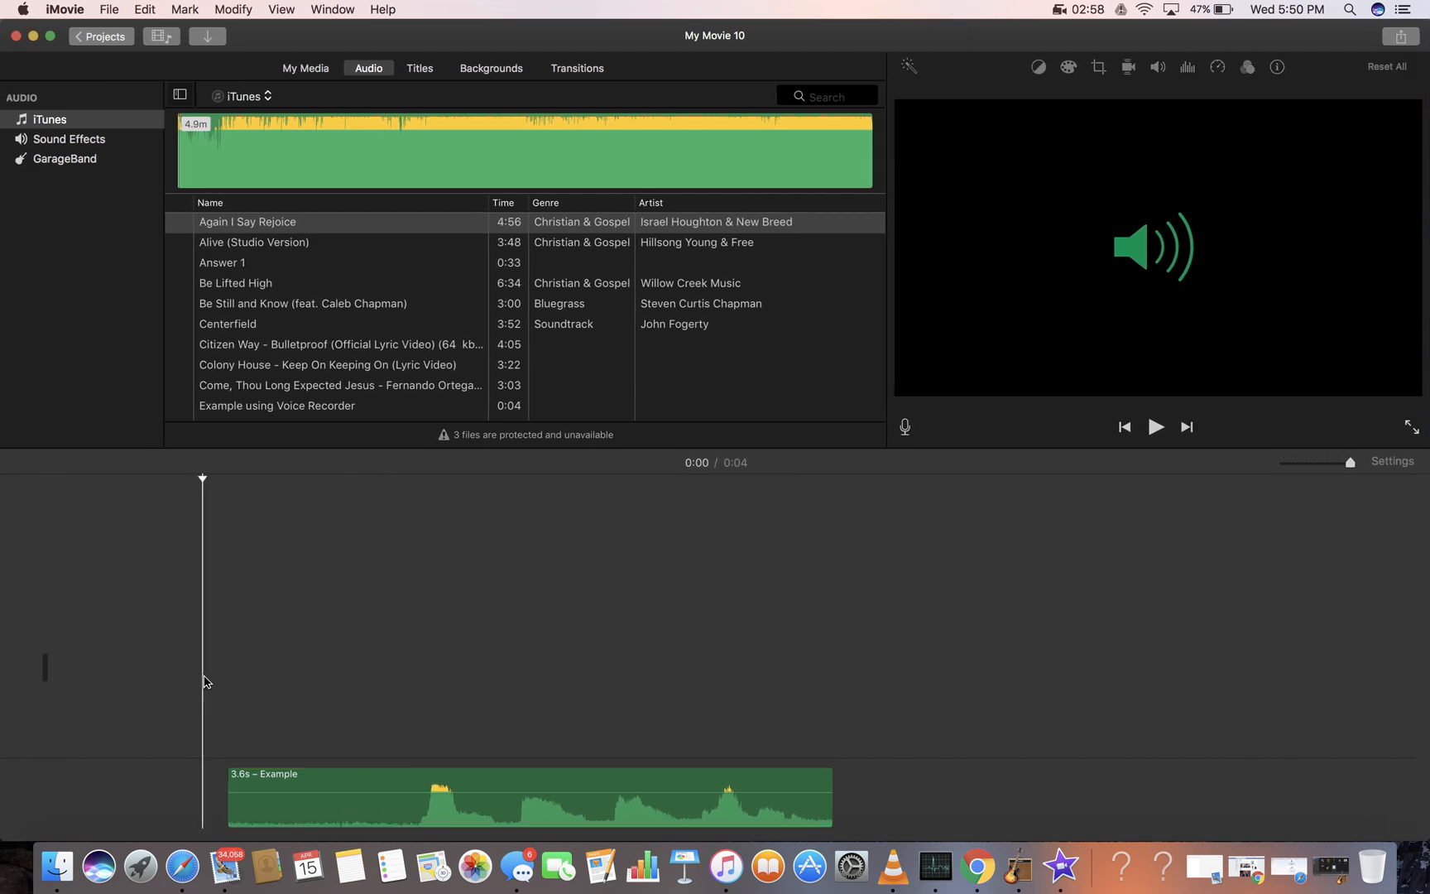
key("space")
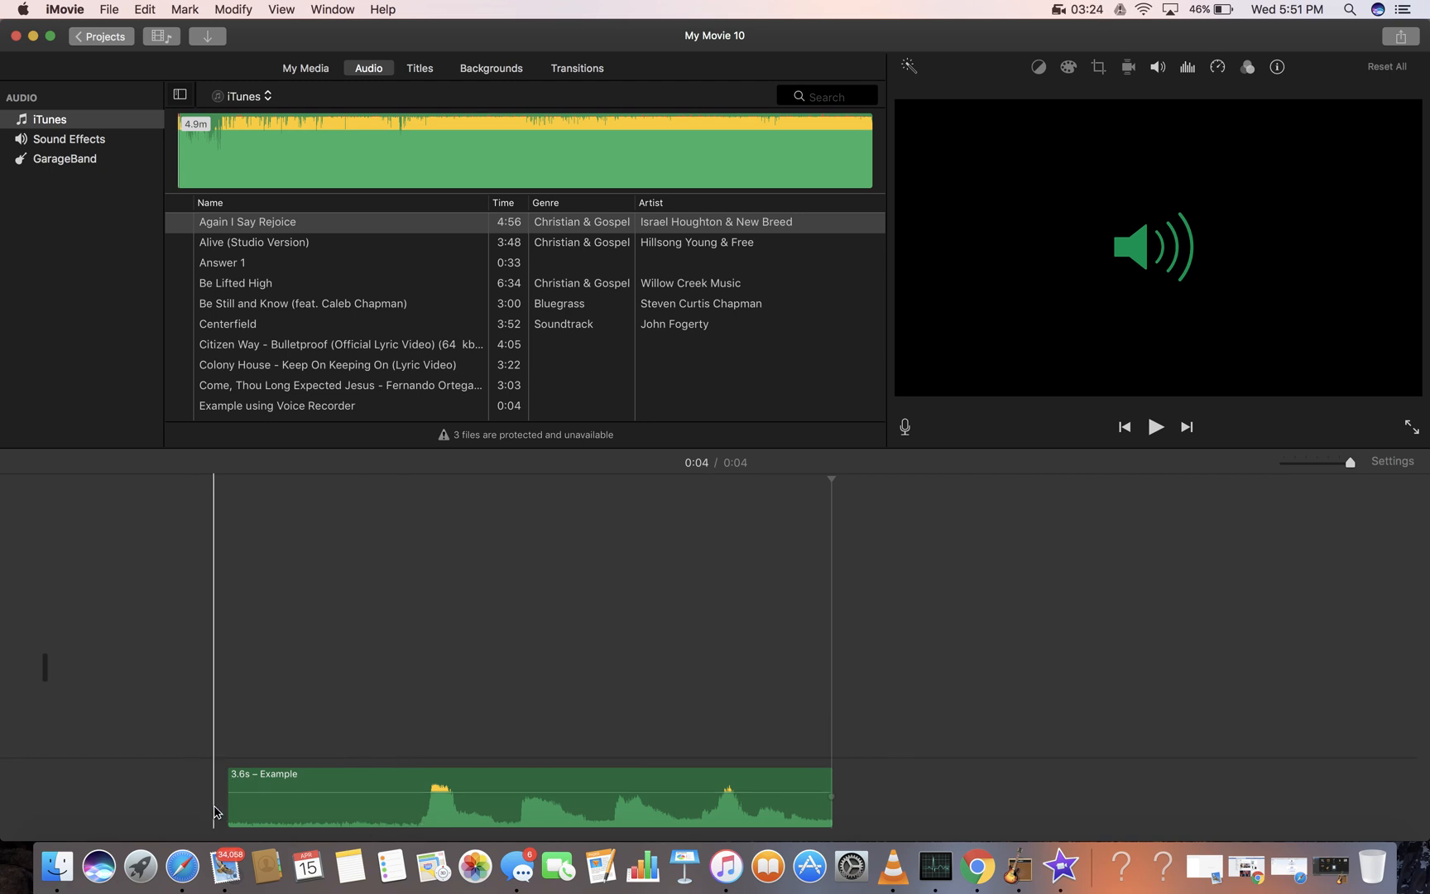
key("space")
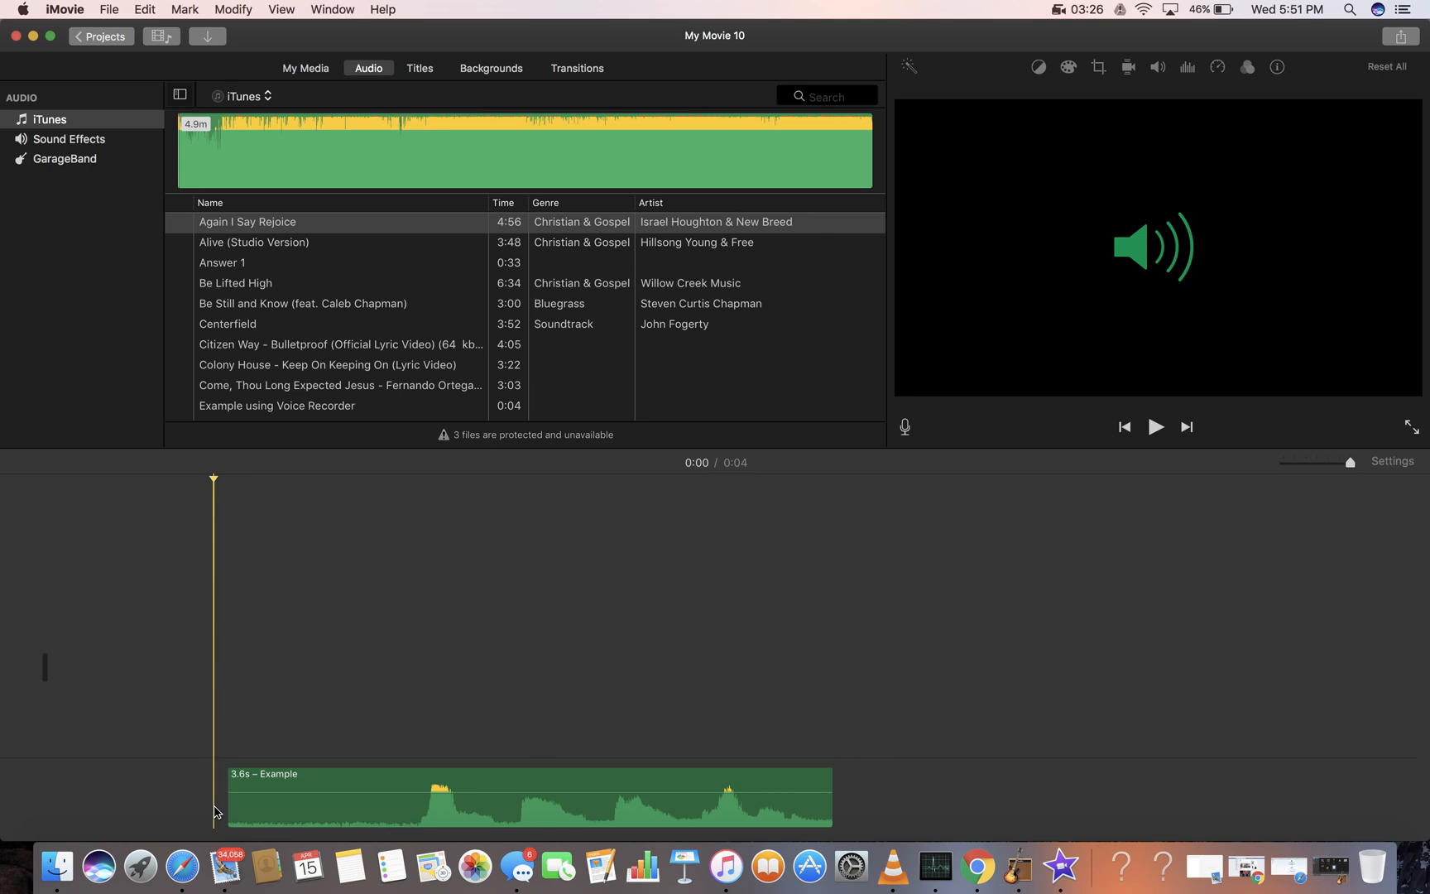
key("space")
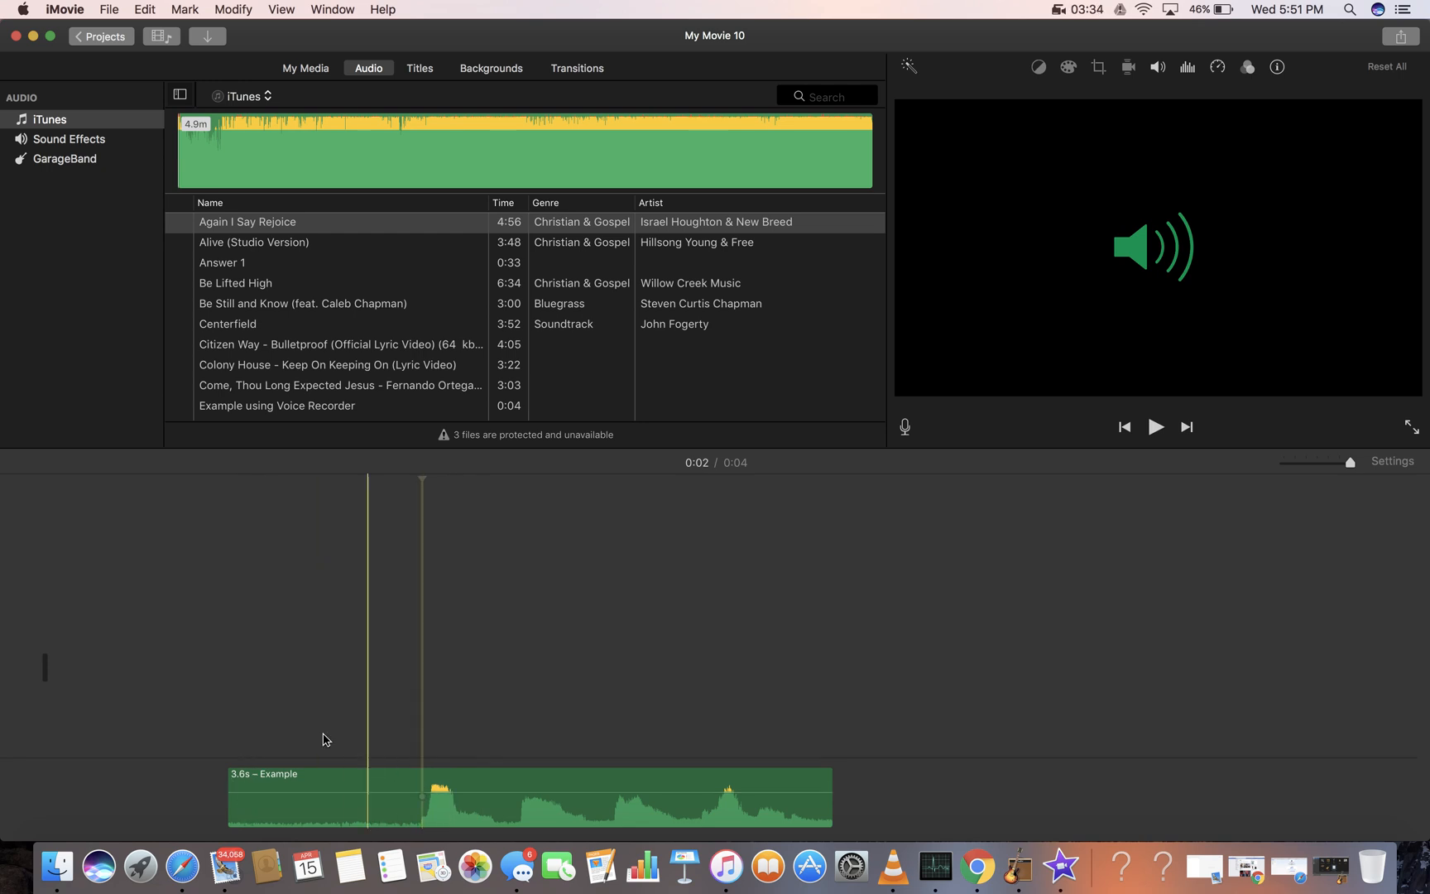
- Trim the silent start of the Example clip to leave about 2.5 s and move the clip to the timeline's beginning
left_click(231, 802)
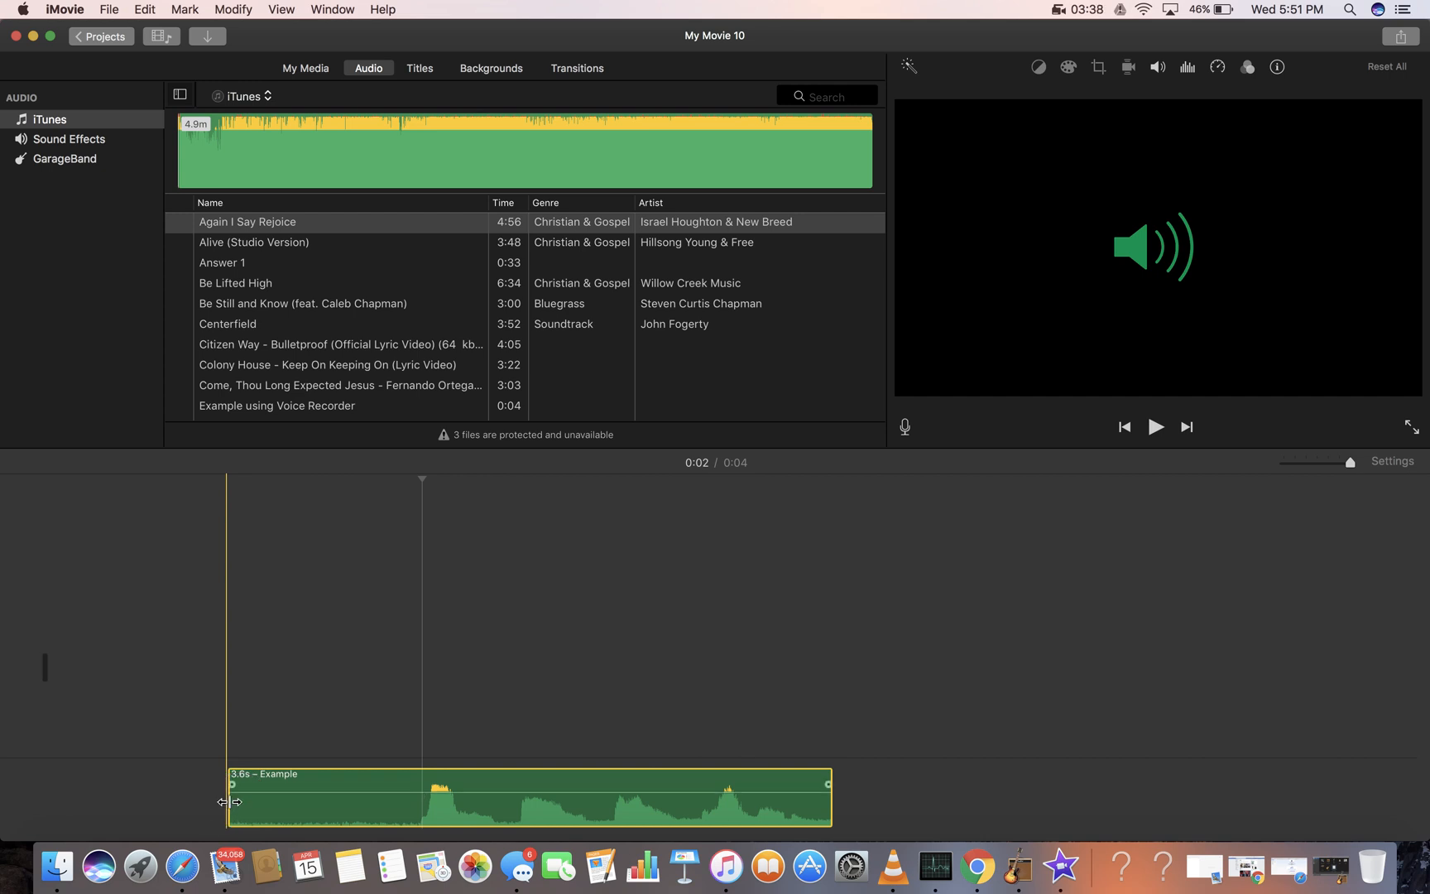
left_click_drag(230, 801, 408, 802)
left_click_drag(560, 784, 220, 771)
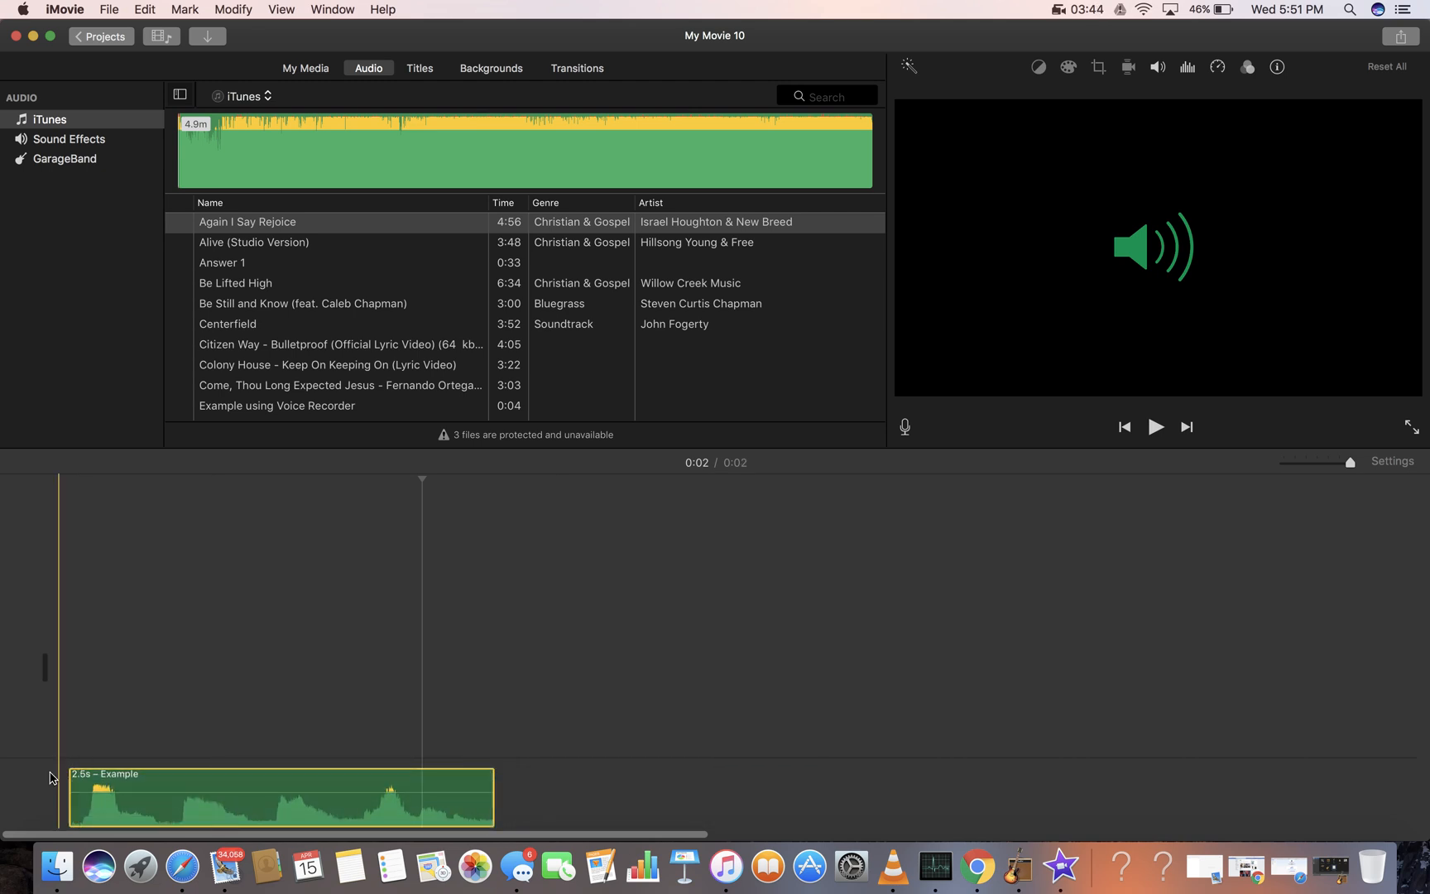
- Play the trimmed Example clip and delete it from the timeline
left_click(45, 773)
key("space")
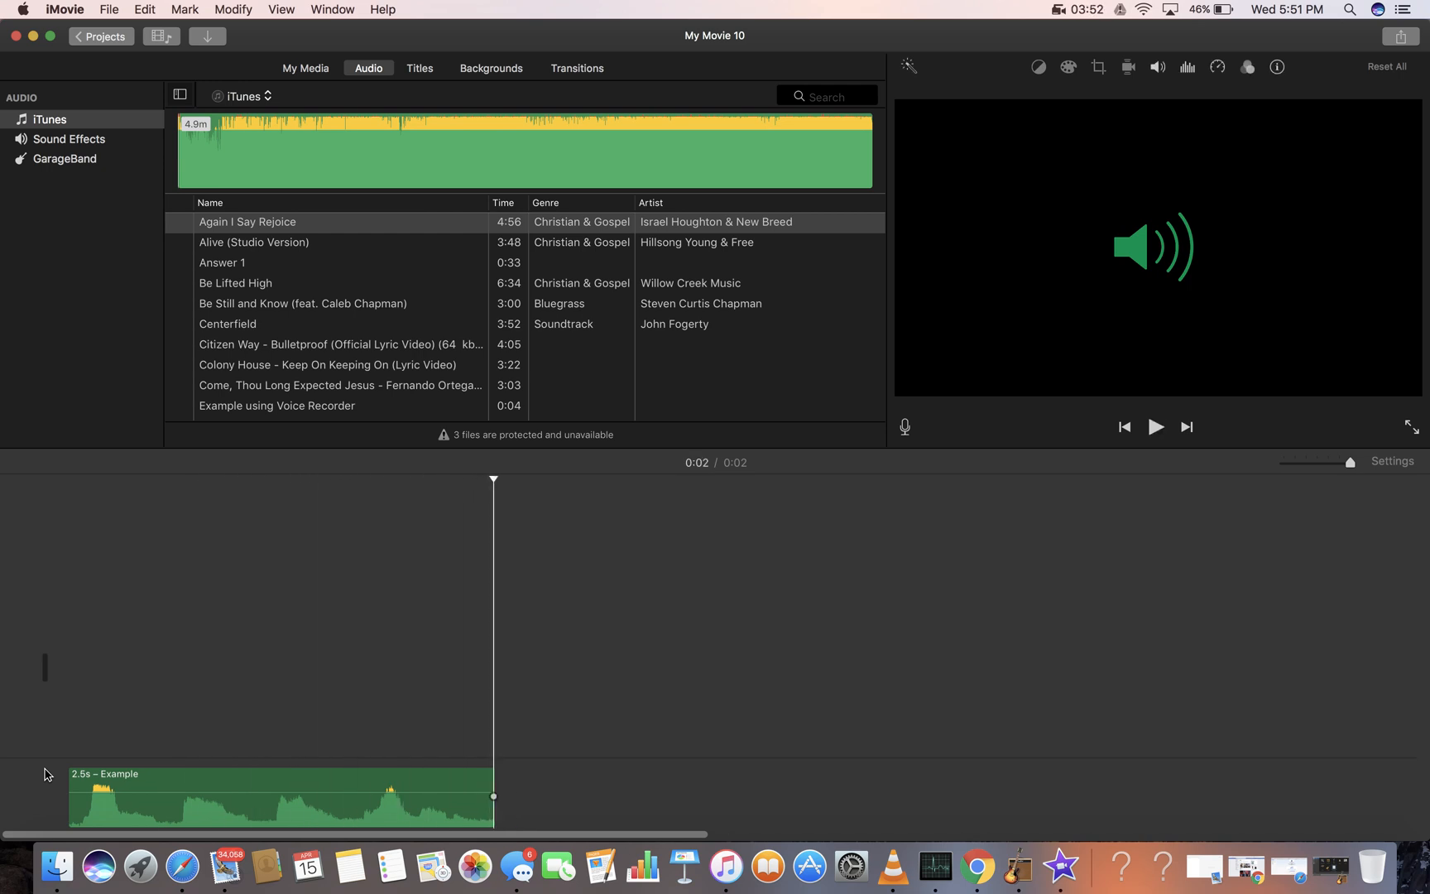
left_click(210, 780)
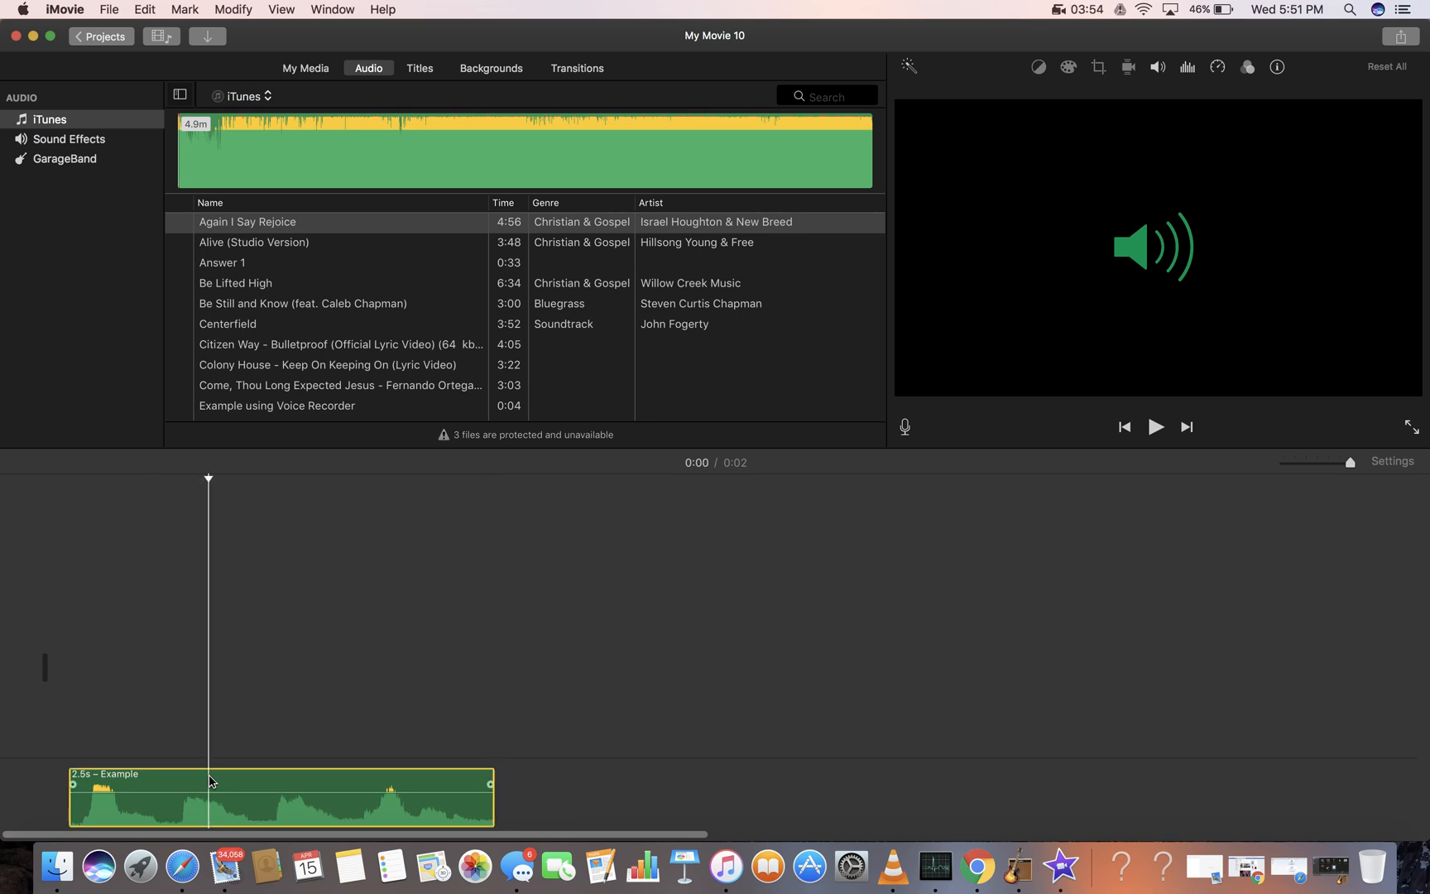
key("Delete")
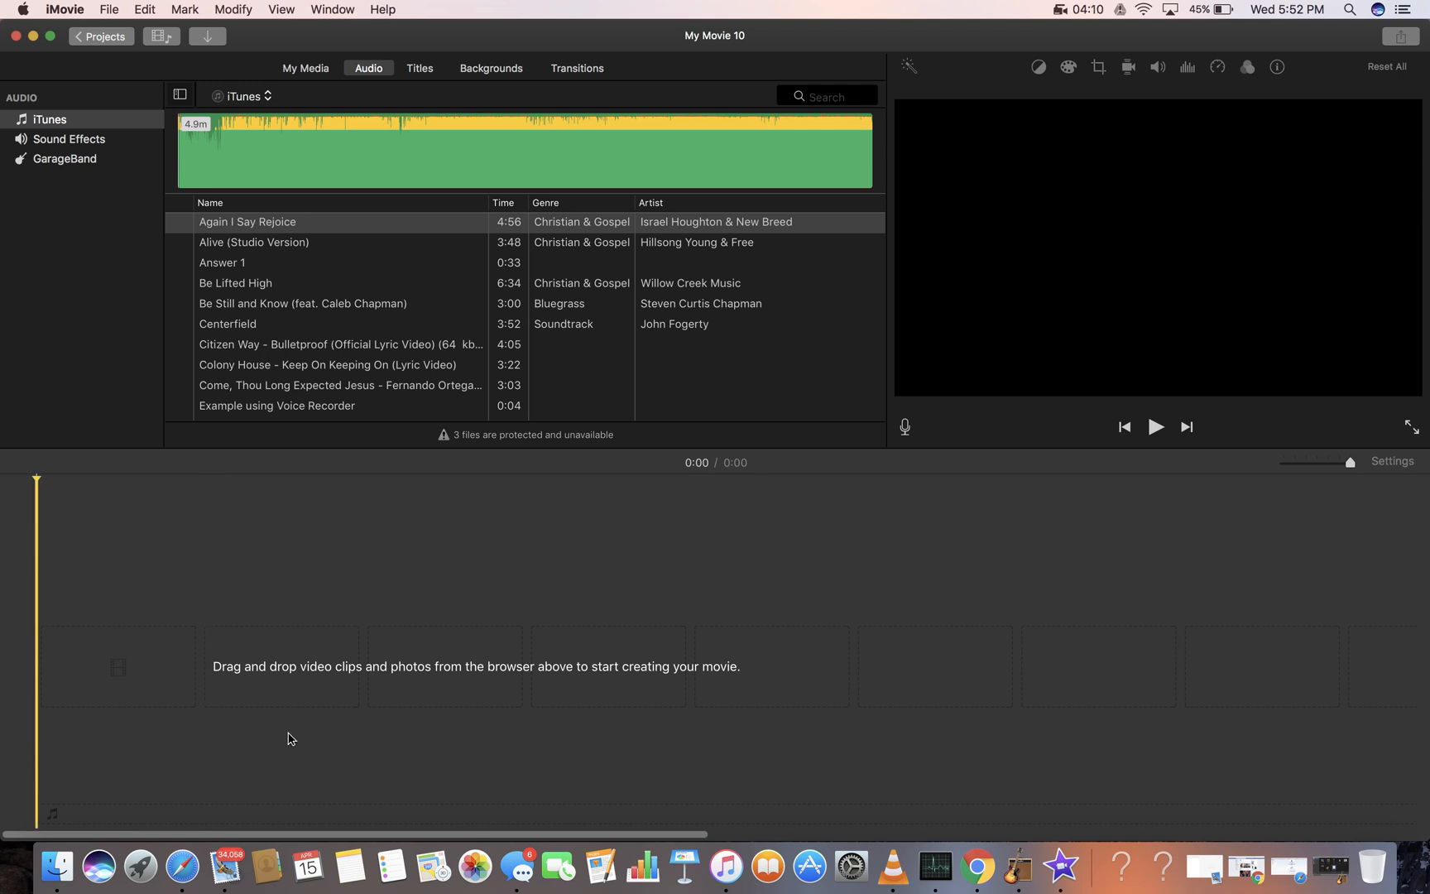
- Add the downloaded Greeting.m4a from Safari's downloads to the start of the music track in the iMovie timeline
left_click_drag(1309, 40, 1302, 289)
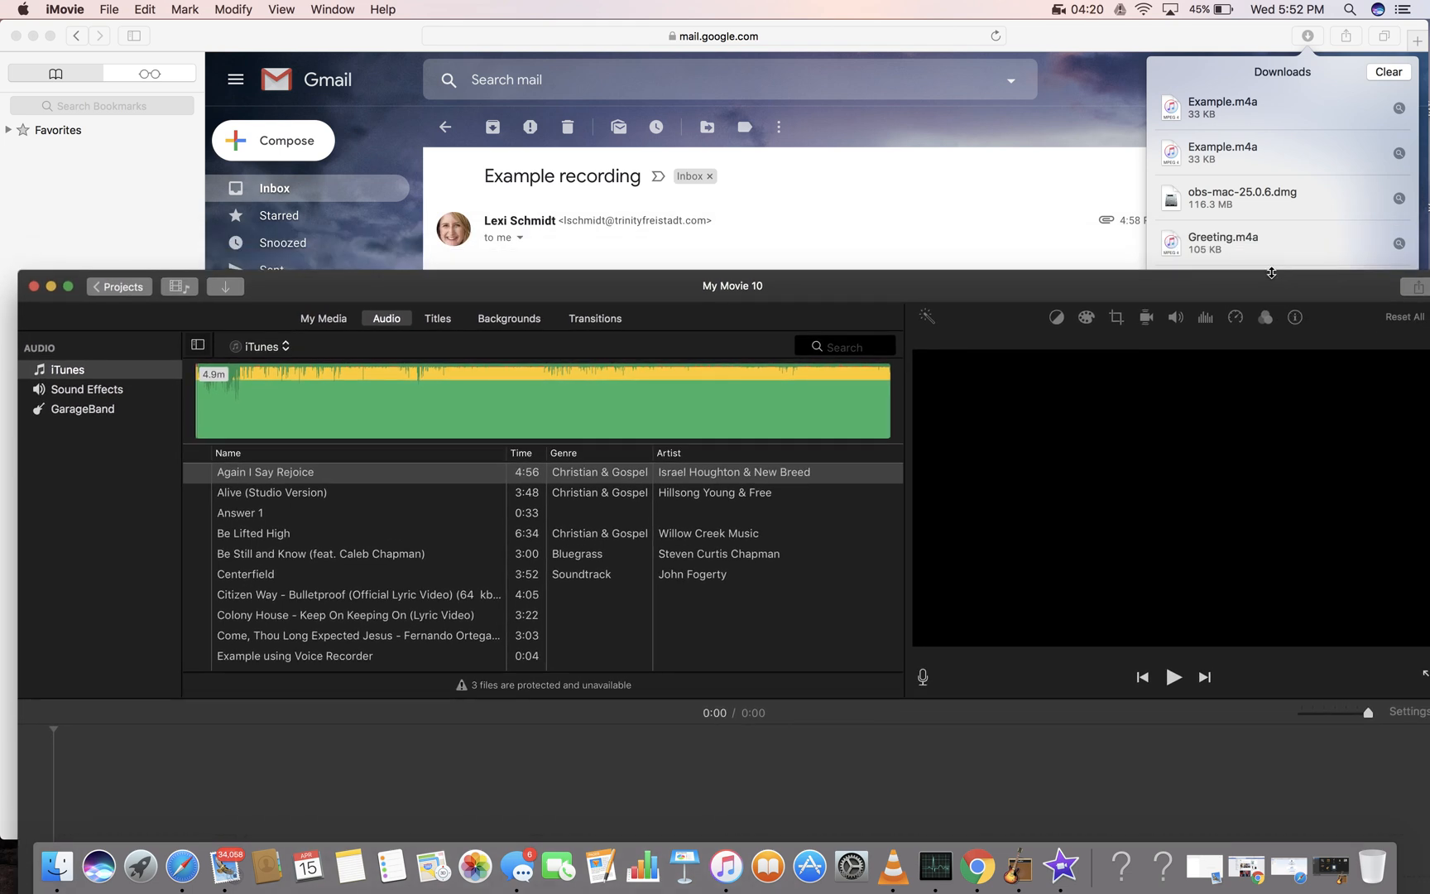
left_click_drag(1241, 245, 85, 819)
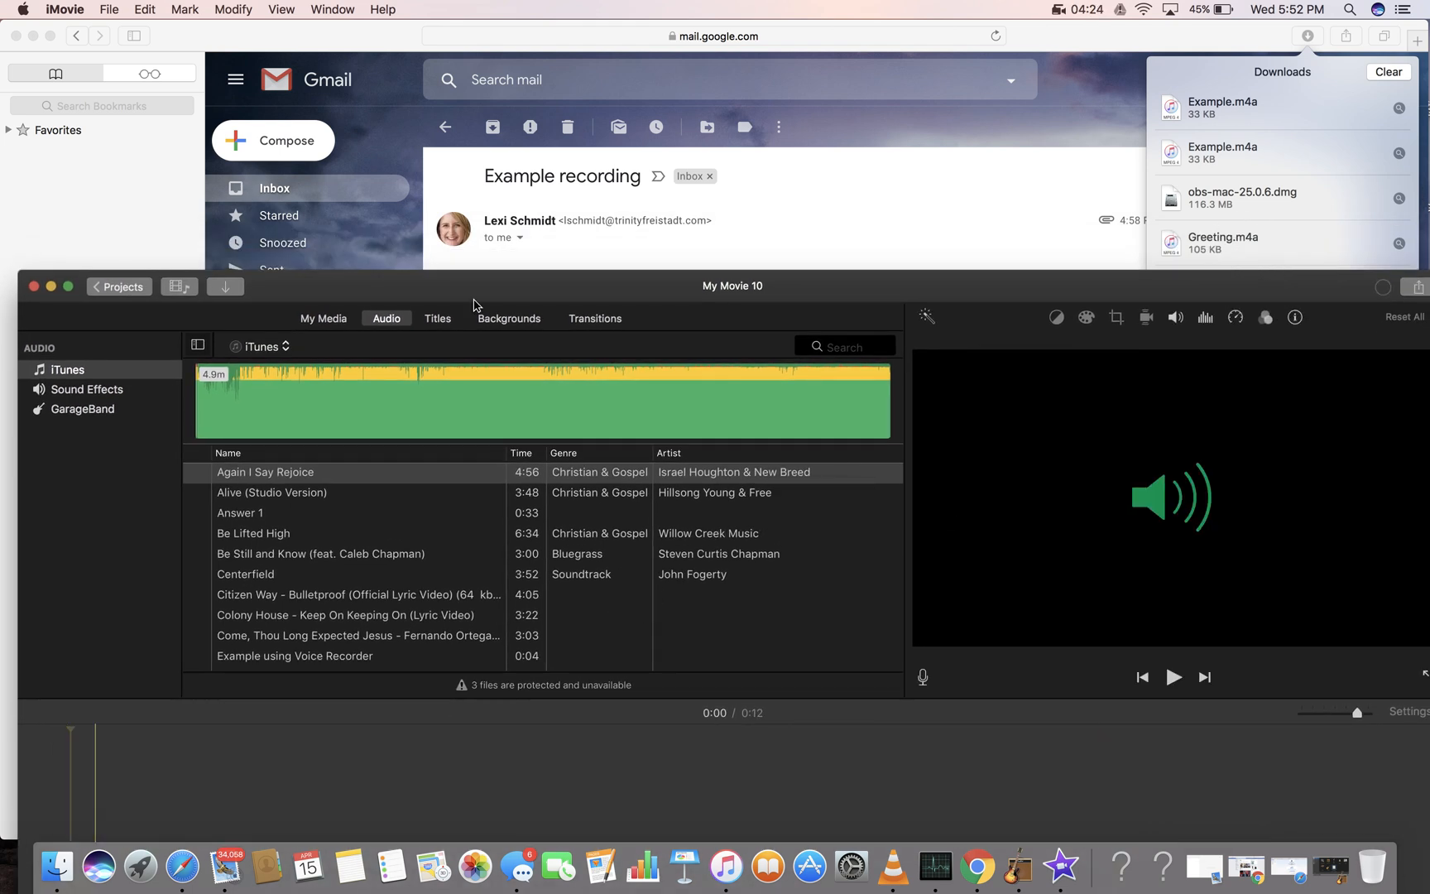
left_click_drag(590, 295, 573, 37)
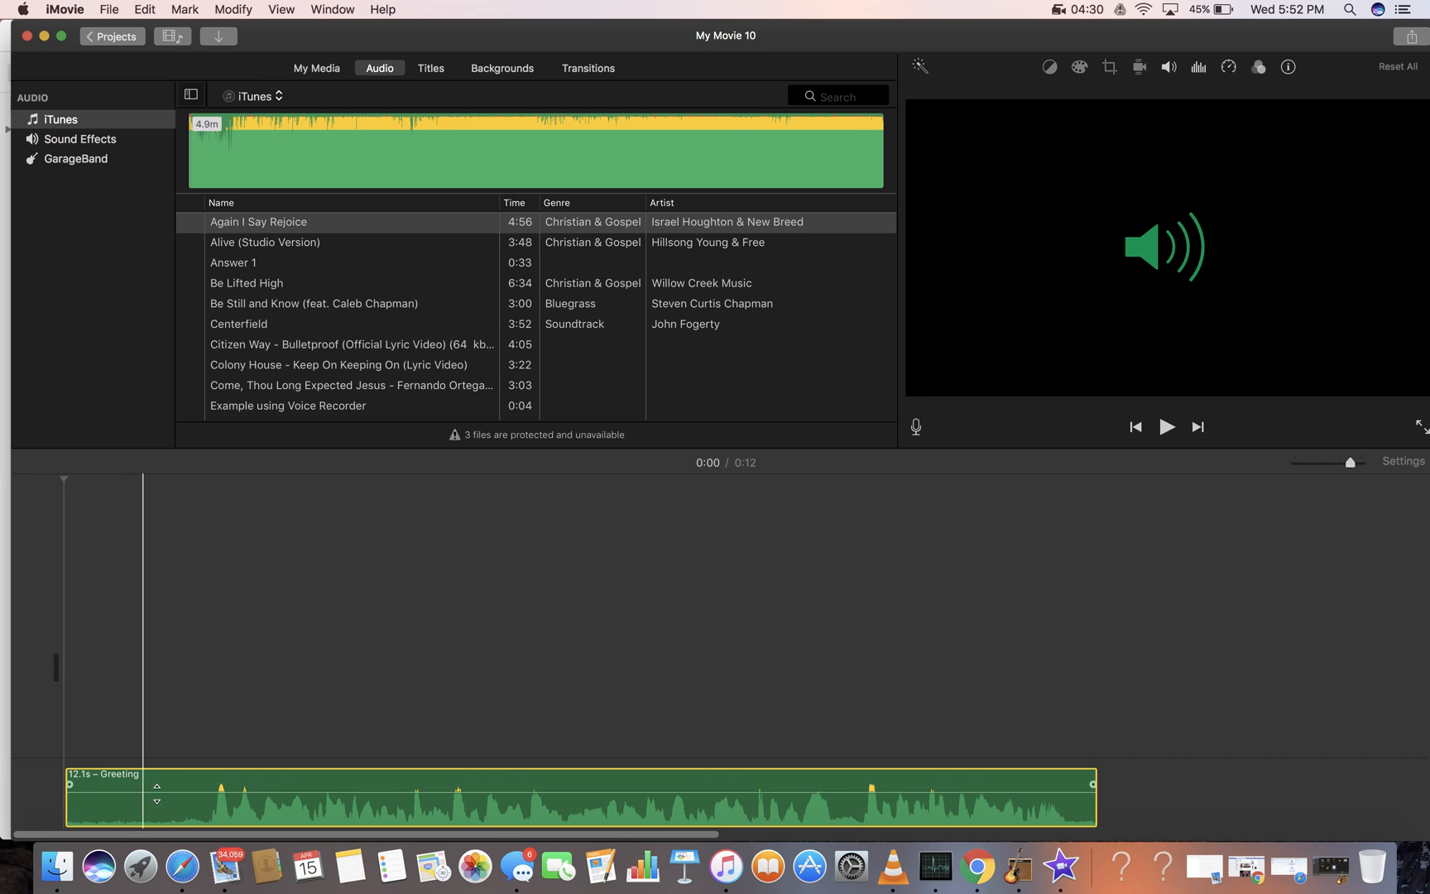
- Trim the quiet start of the Greeting clip to leave about 10.6 s and play the result briefly
left_click_drag(71, 808, 199, 795)
left_click(182, 769)
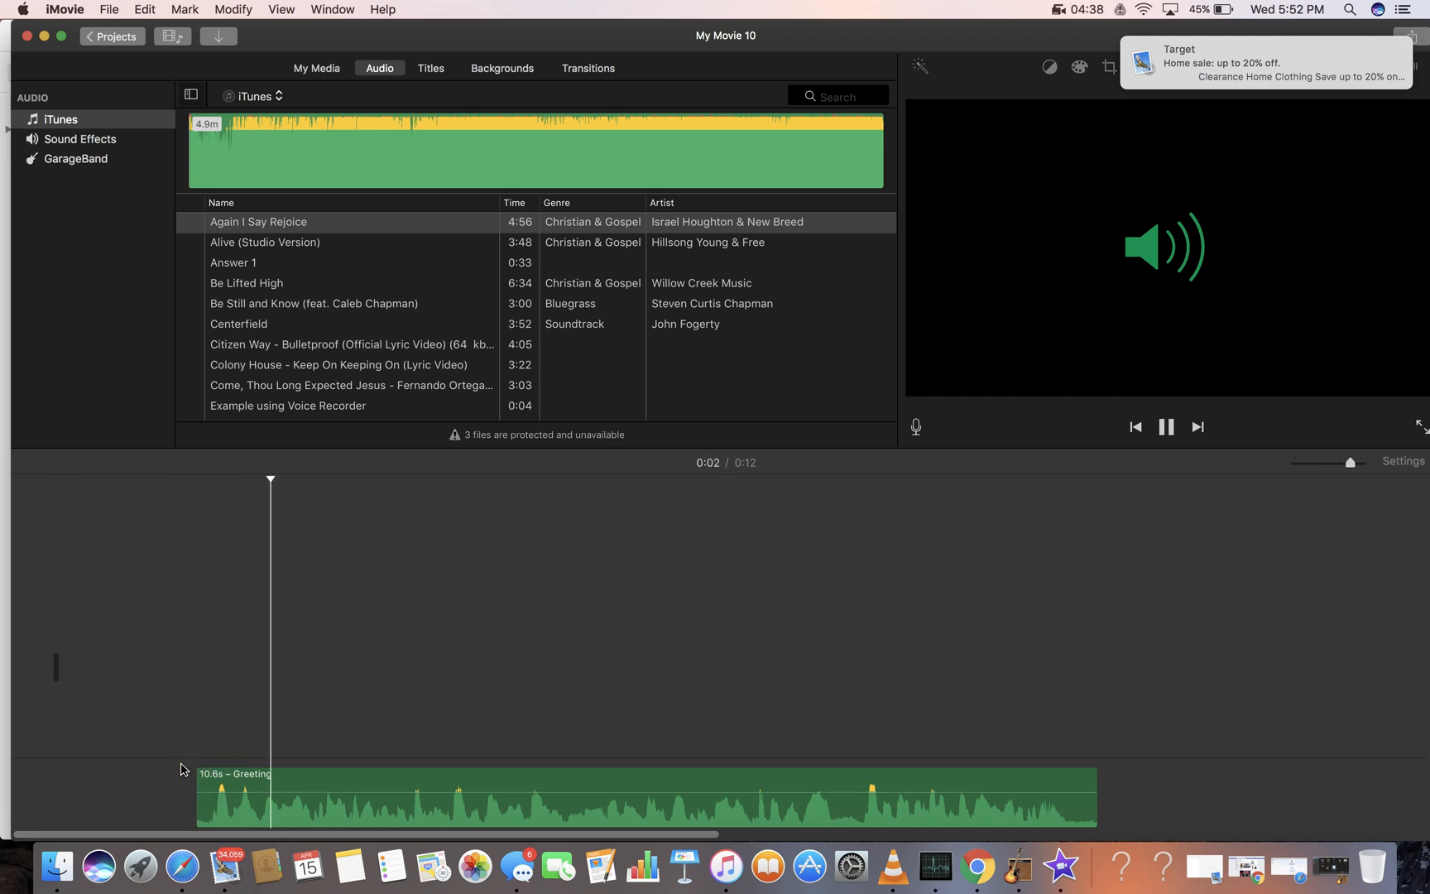
key("space")
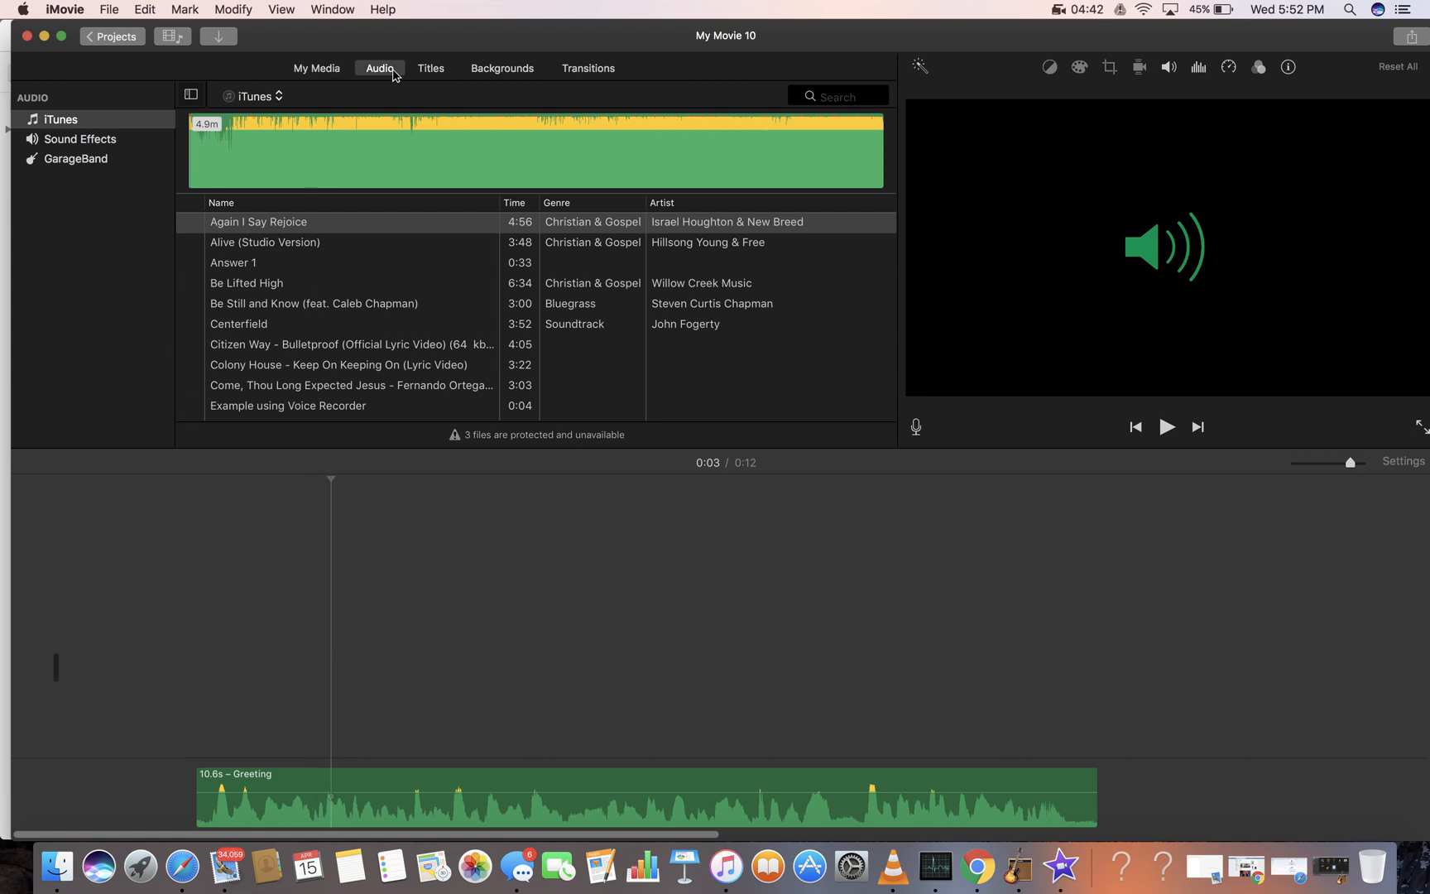
- Browse the Sound Effects library to the jingles and preview Chaise Lounge Short
left_click(87, 149)
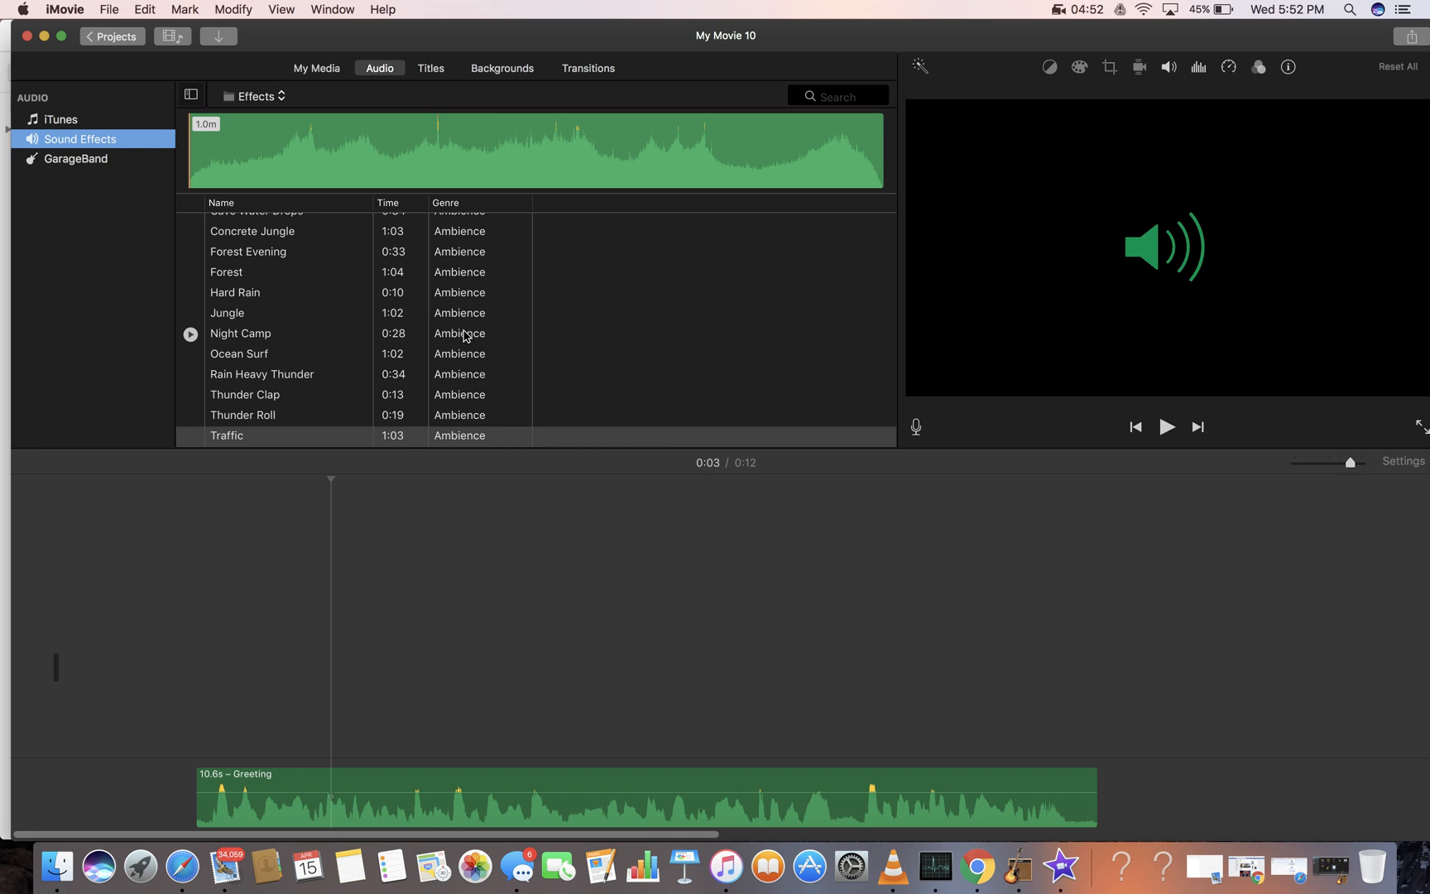
scroll(426, 329, "down", 20)
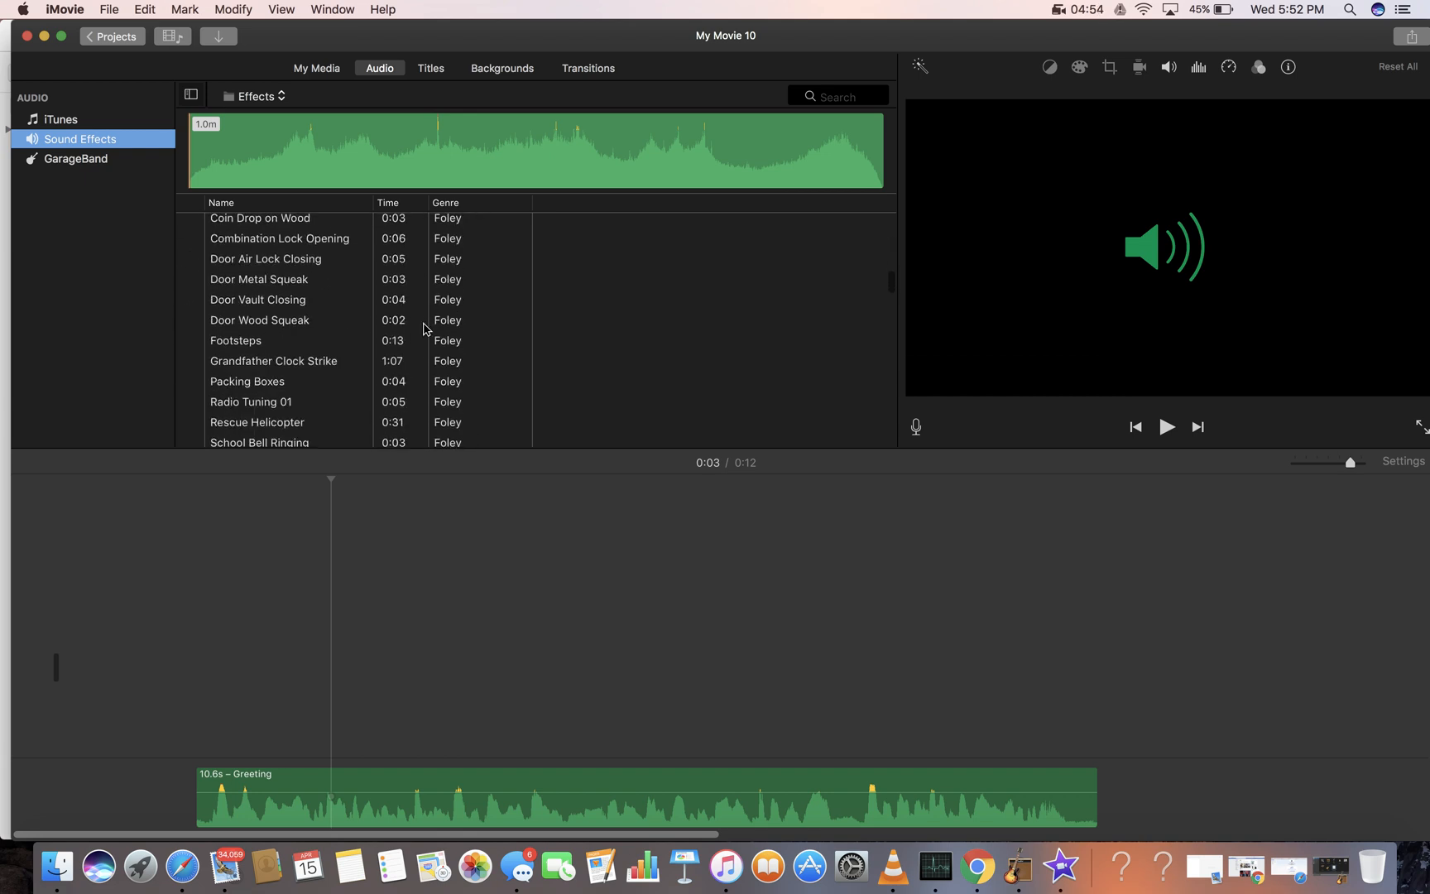
scroll(424, 328, "down", 15)
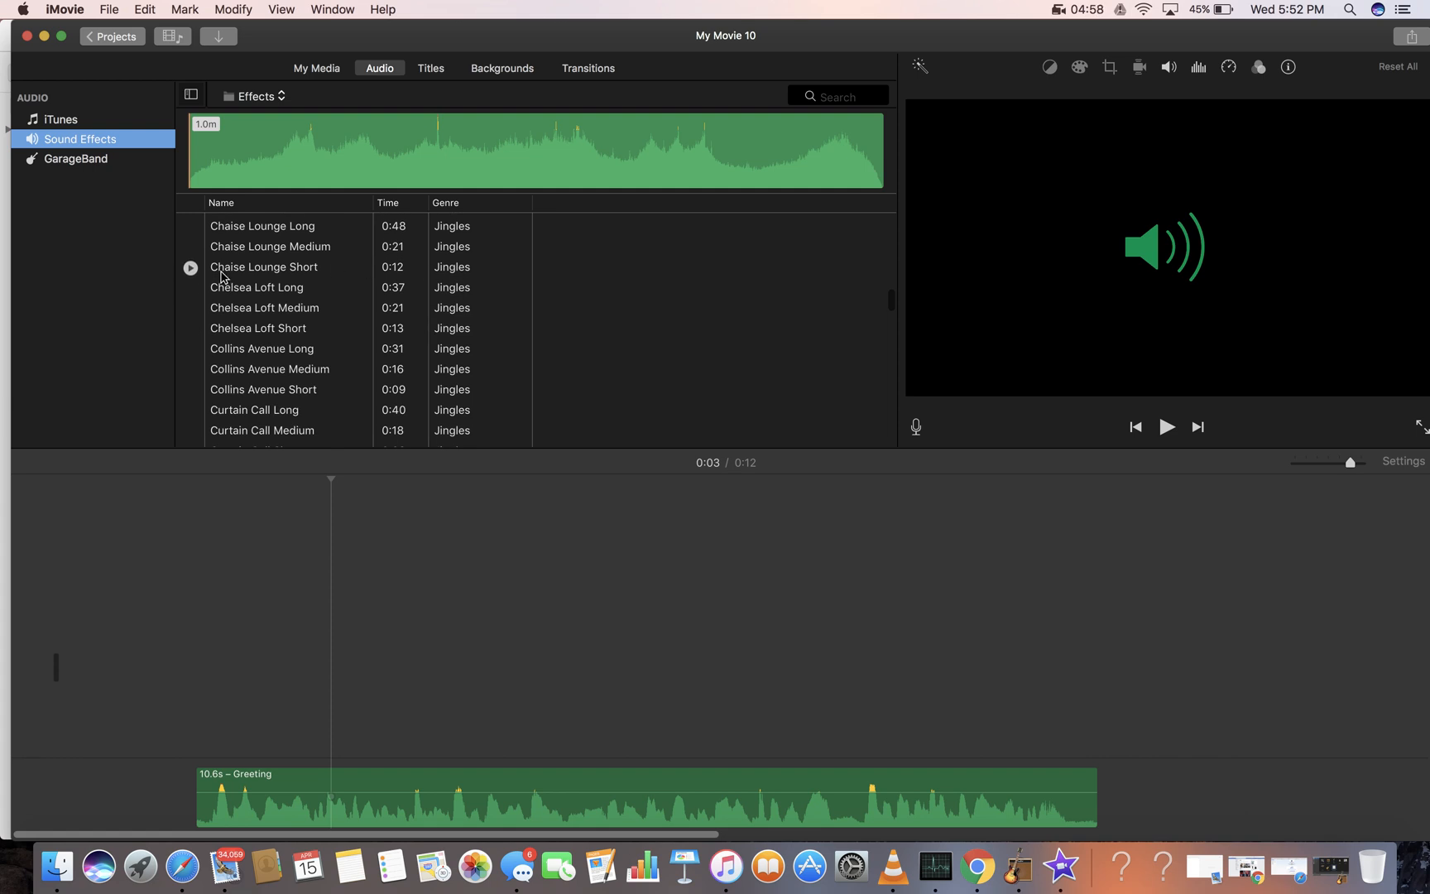
left_click(190, 268)
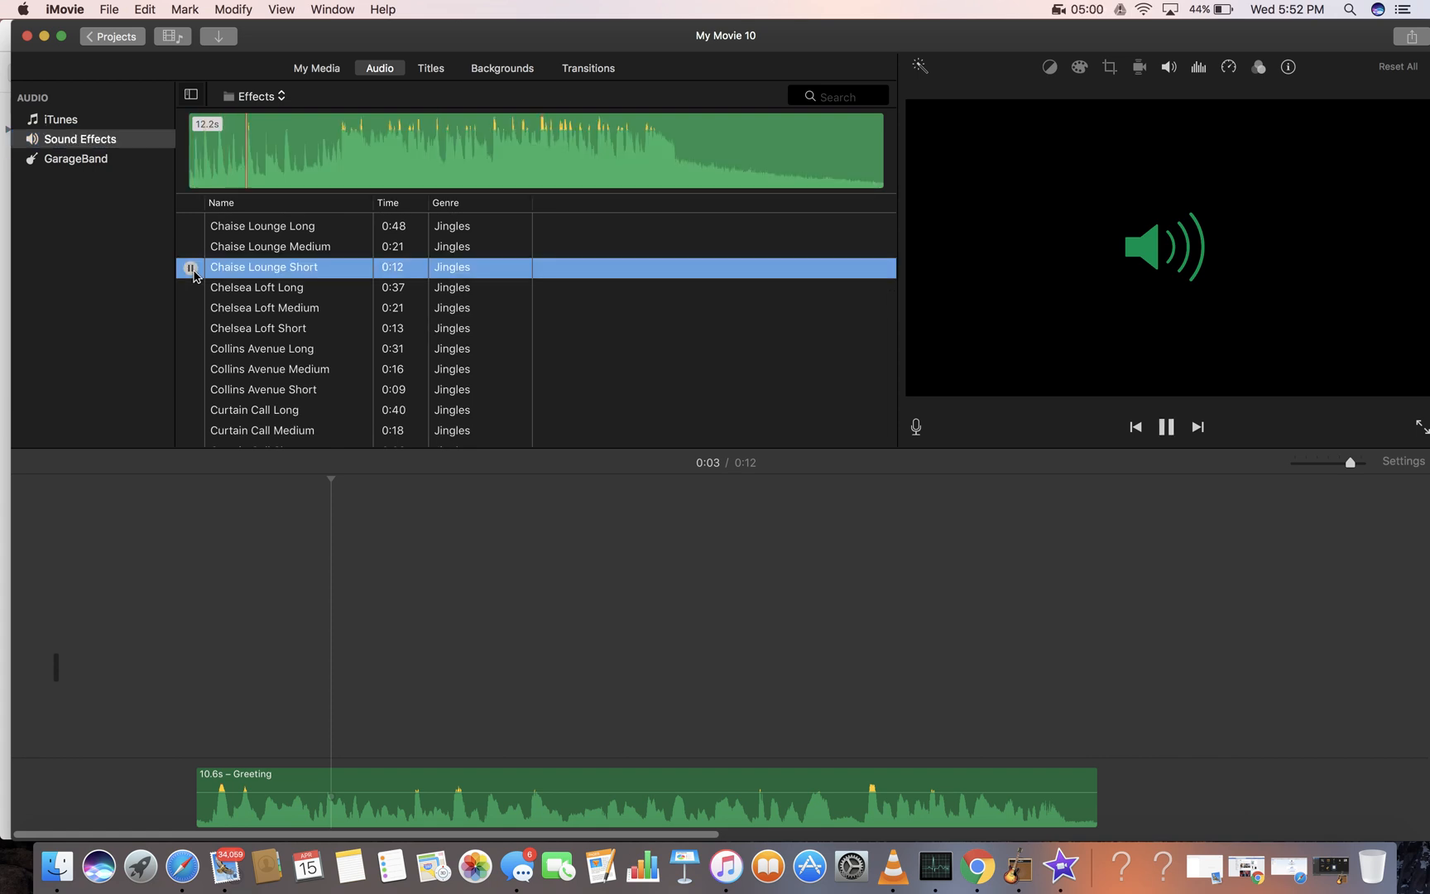
left_click(190, 267)
left_click_drag(306, 277, 46, 767)
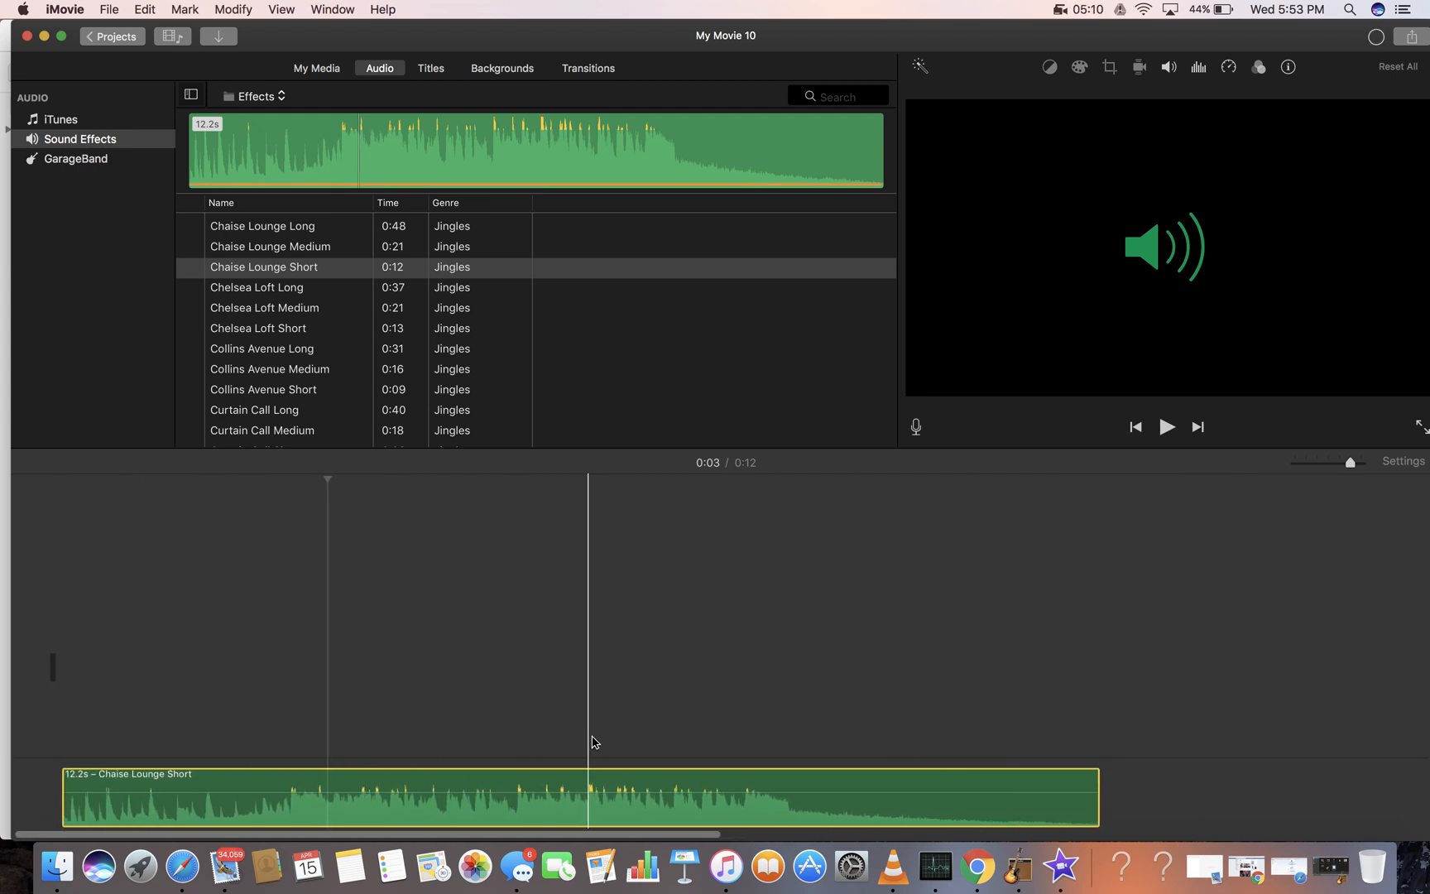
left_click(113, 4)
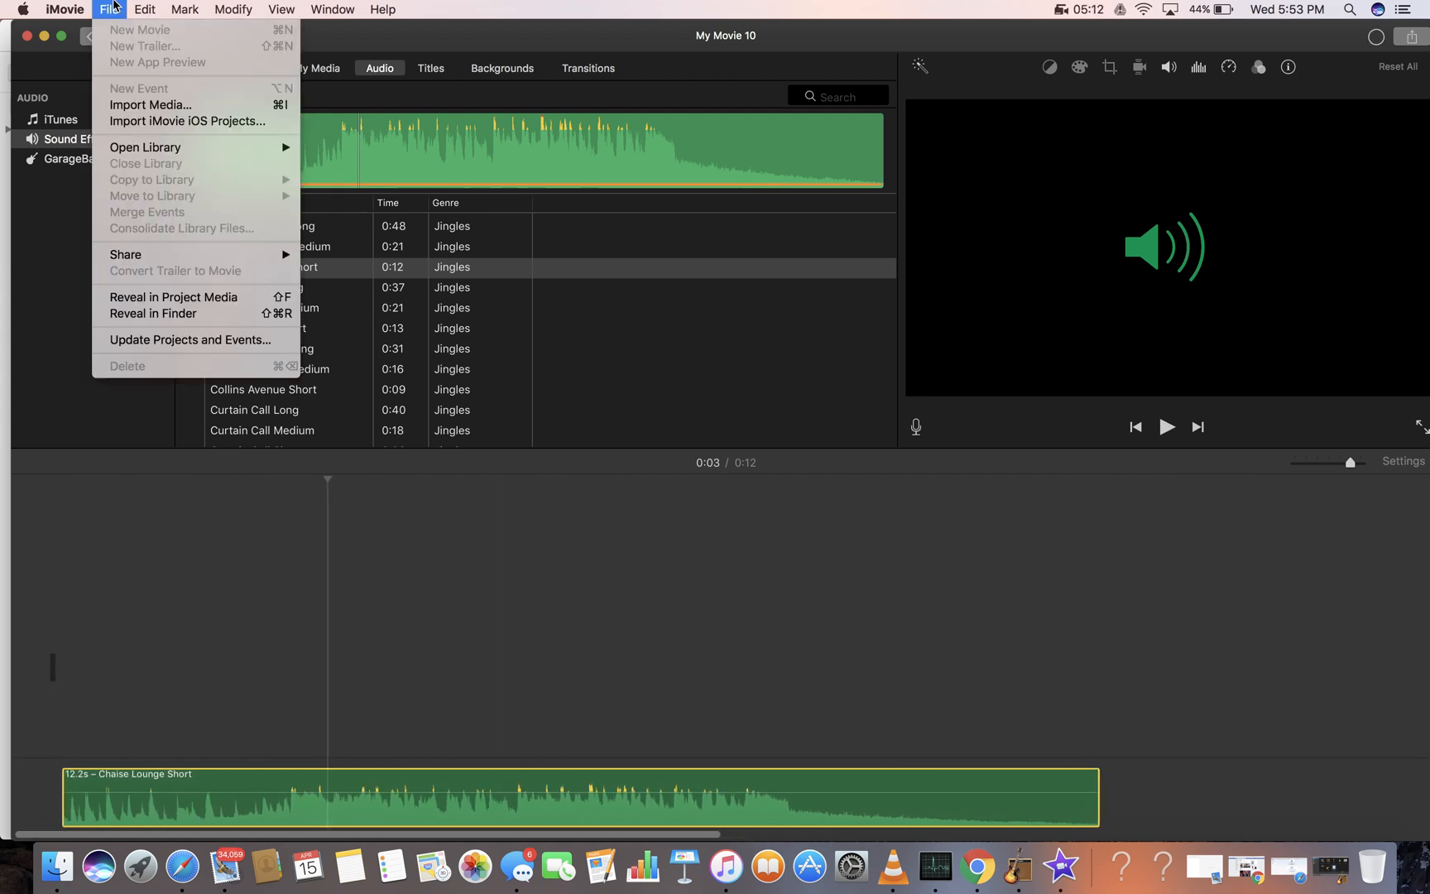
mouse_move(147, 10)
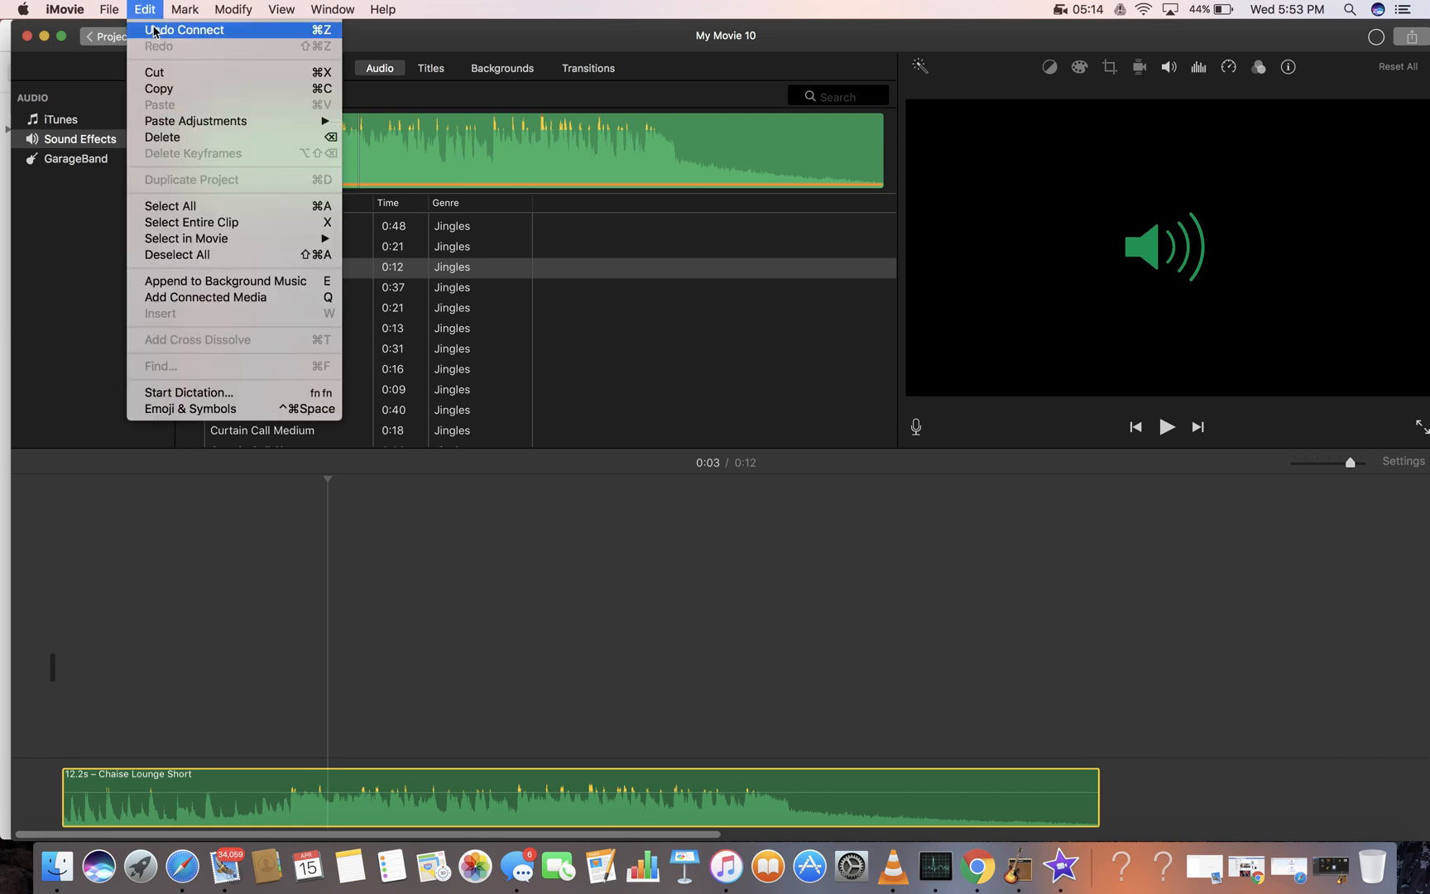
left_click(154, 31)
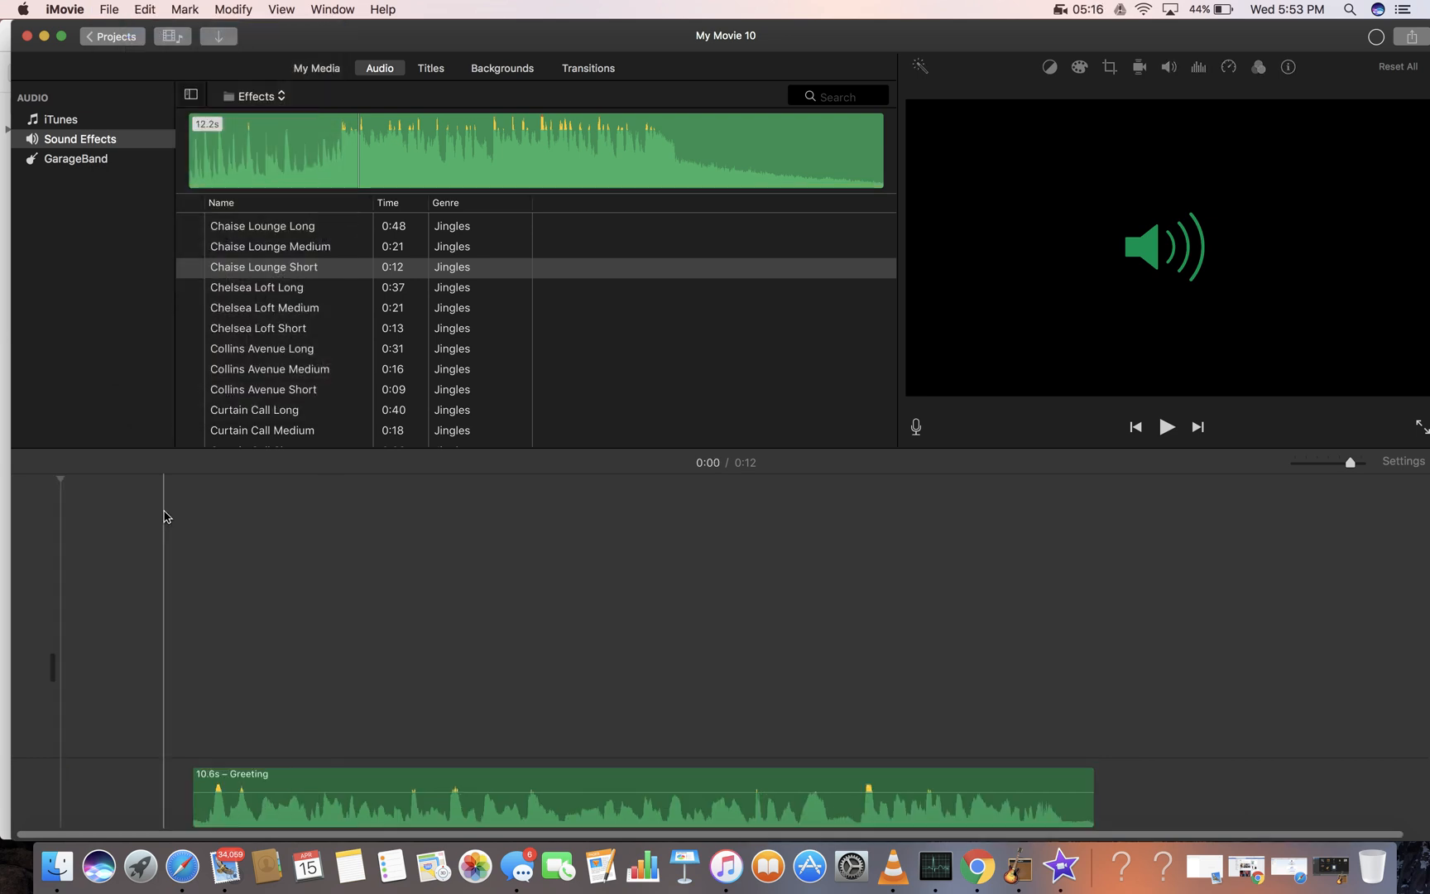
left_click_drag(306, 271, 6, 790)
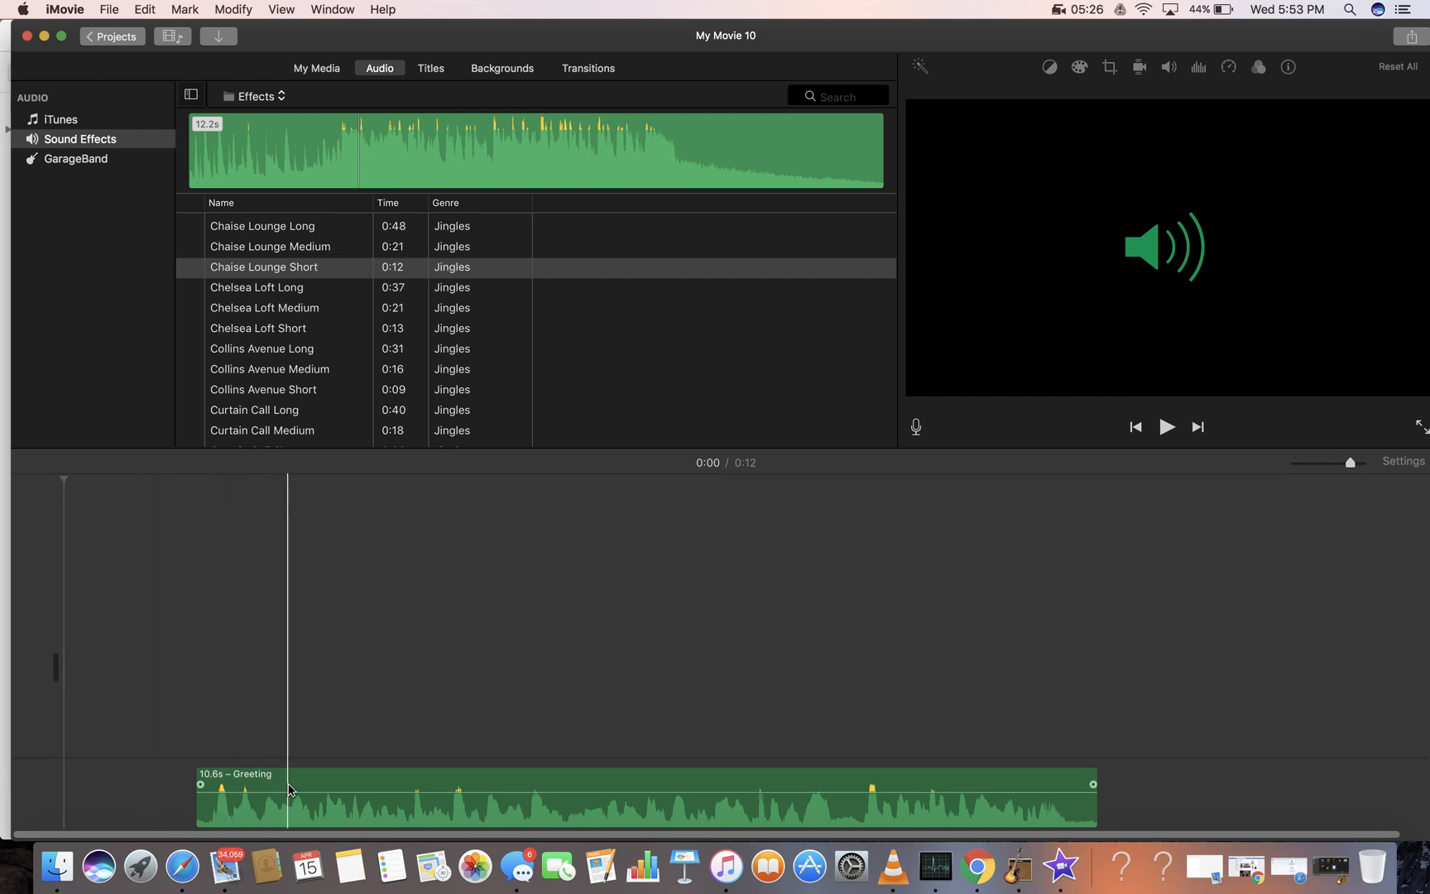
- Shift the Greeting clip later on the music track and add the Chaise Lounge Short jingle ahead of it
left_click_drag(367, 786, 597, 770)
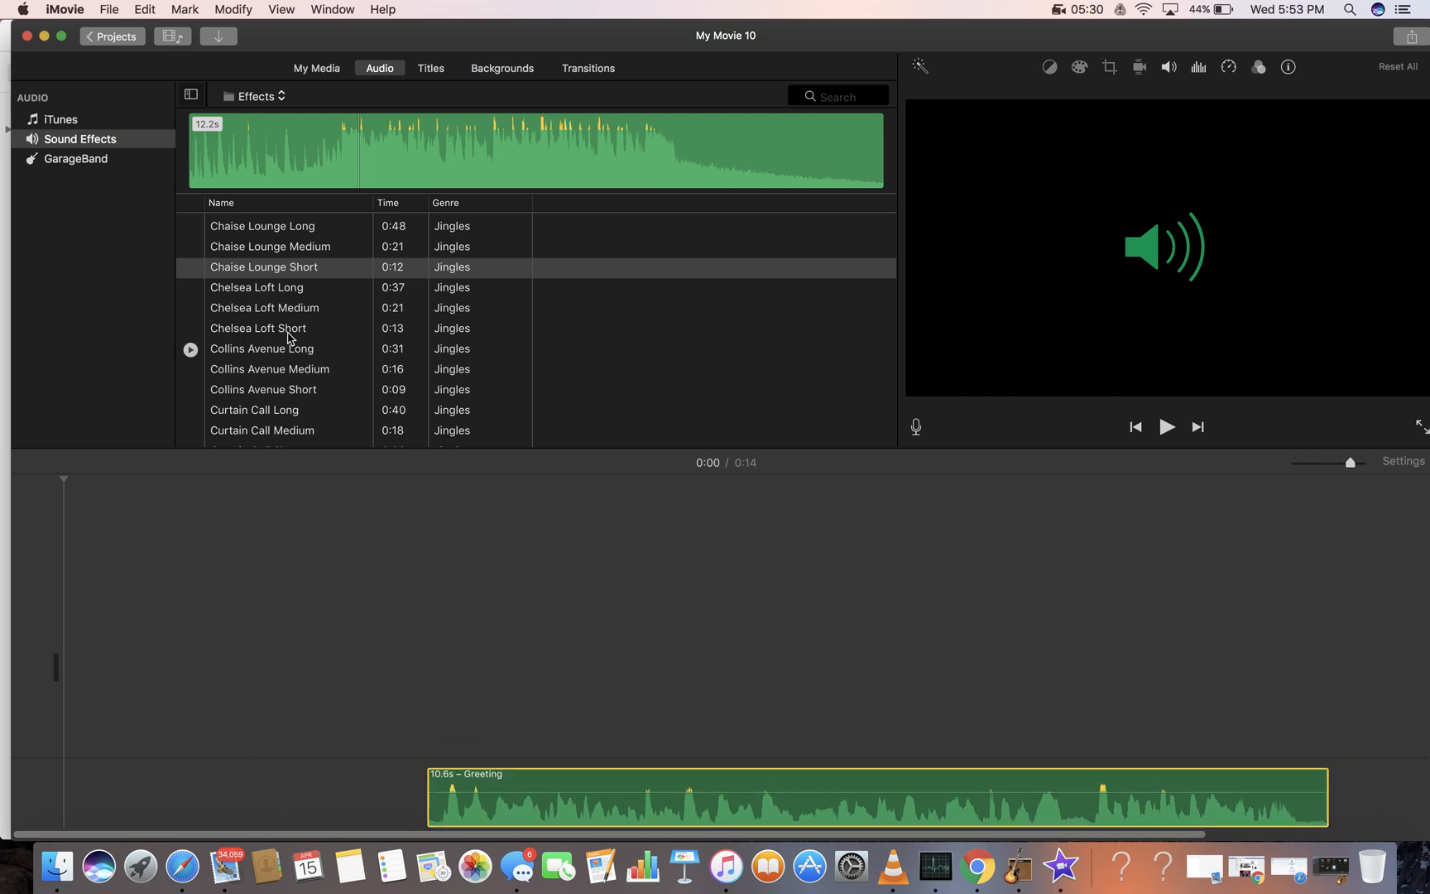
left_click_drag(310, 280, 12, 799)
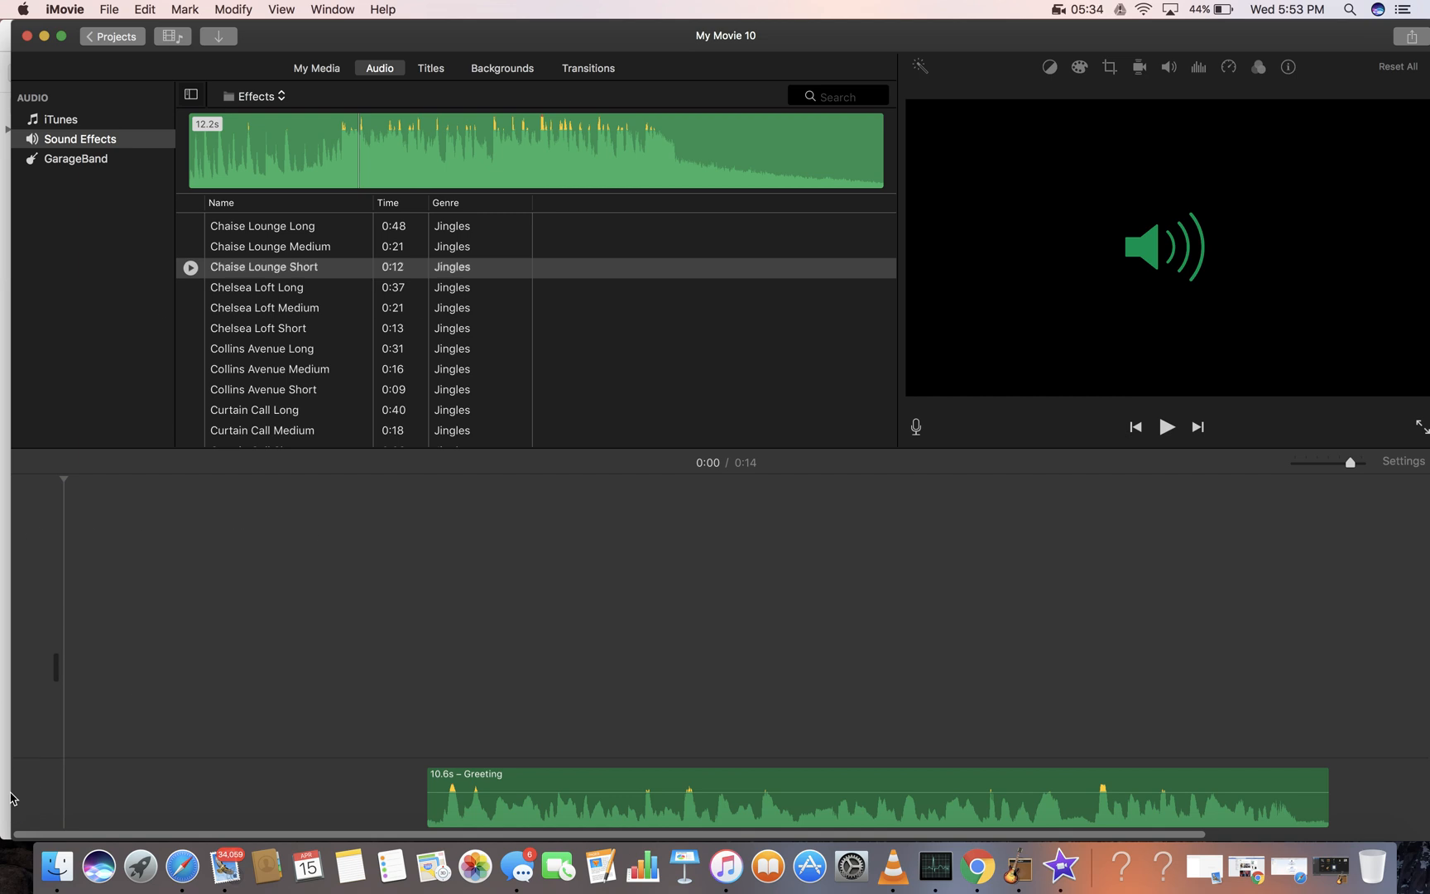
left_click_drag(464, 273, 86, 800)
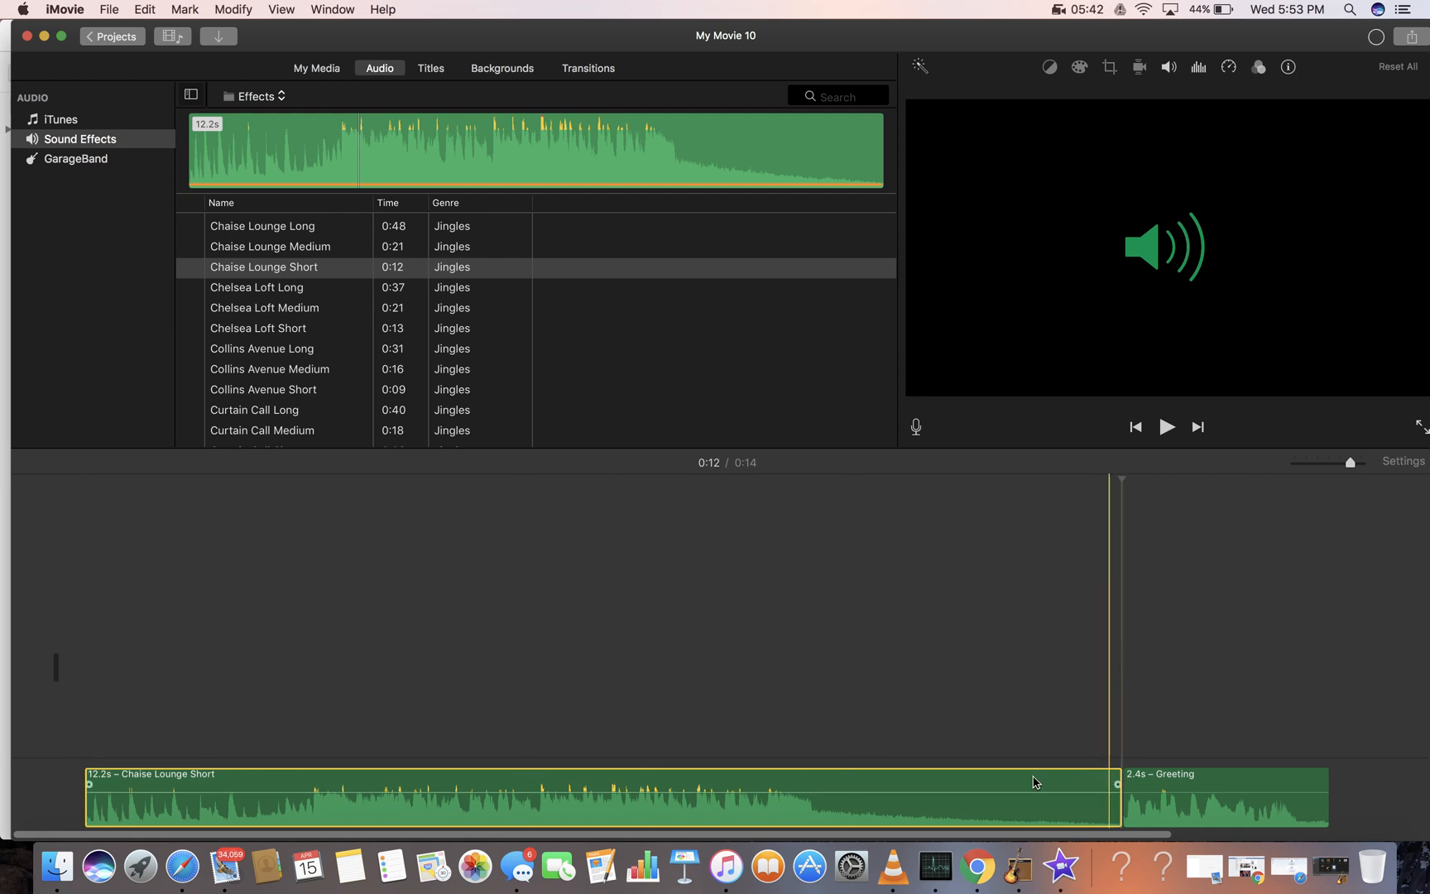
- Trim the start of the Chaise Lounge Short clip to leave 5.8 s and move it to the beginning of the music track
left_click_drag(91, 804, 633, 806)
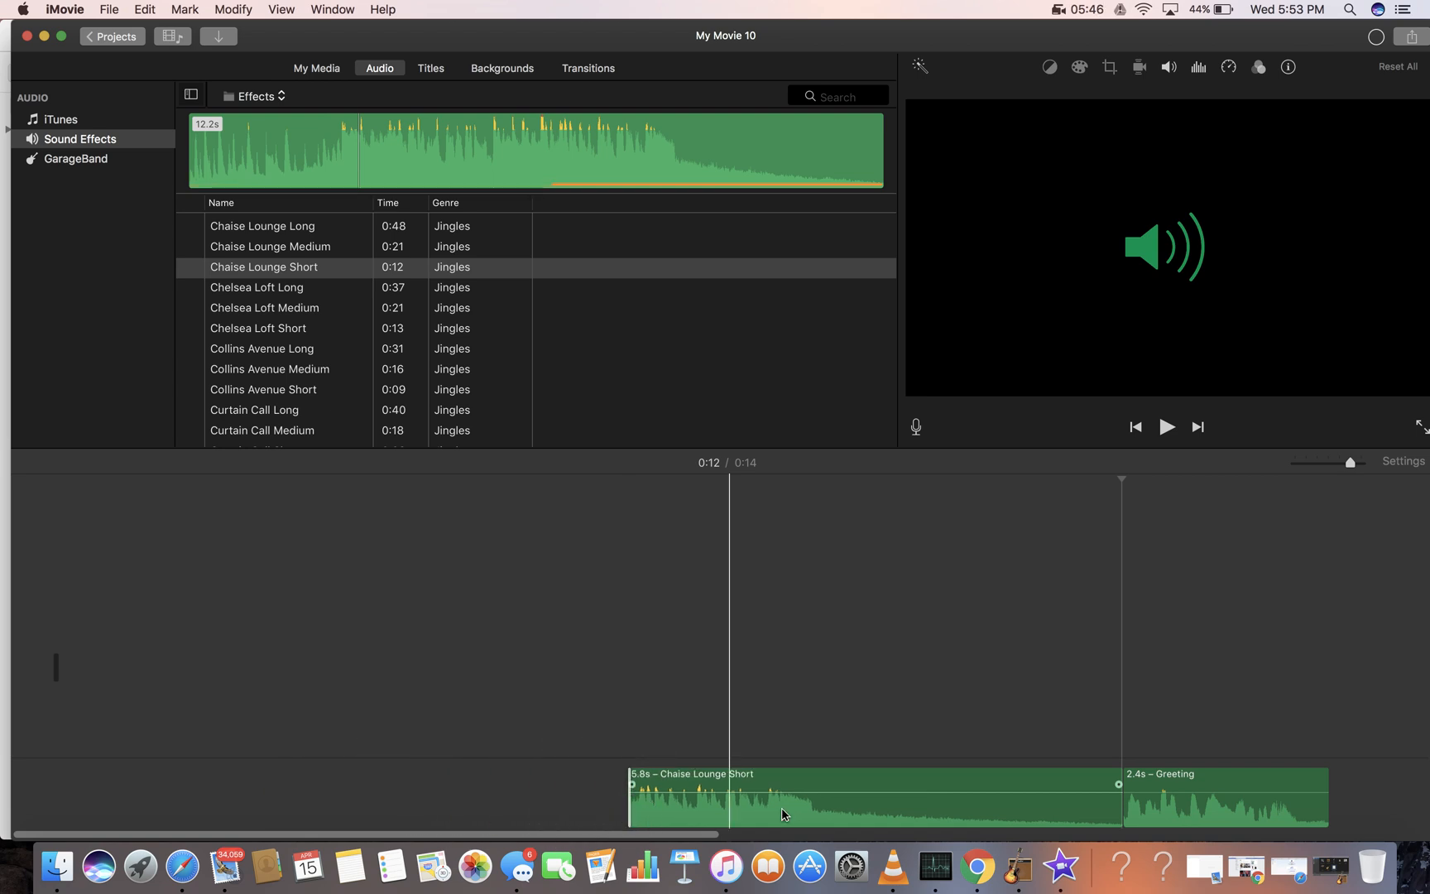
left_click(699, 788)
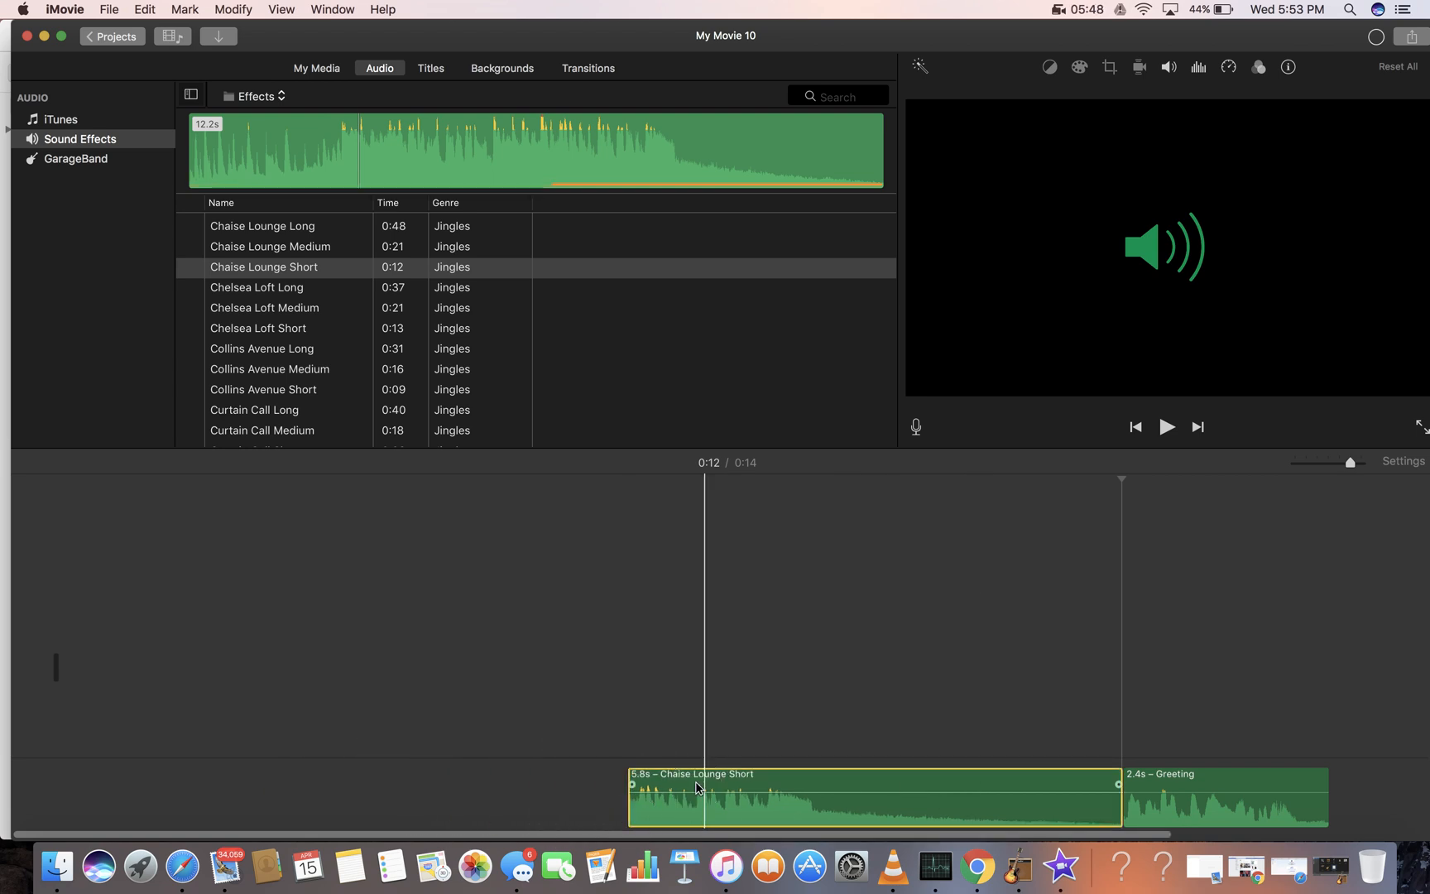
left_click_drag(782, 788, 167, 775)
left_click(1251, 798)
left_click_drag(959, 762, 828, 794)
left_click(1214, 782)
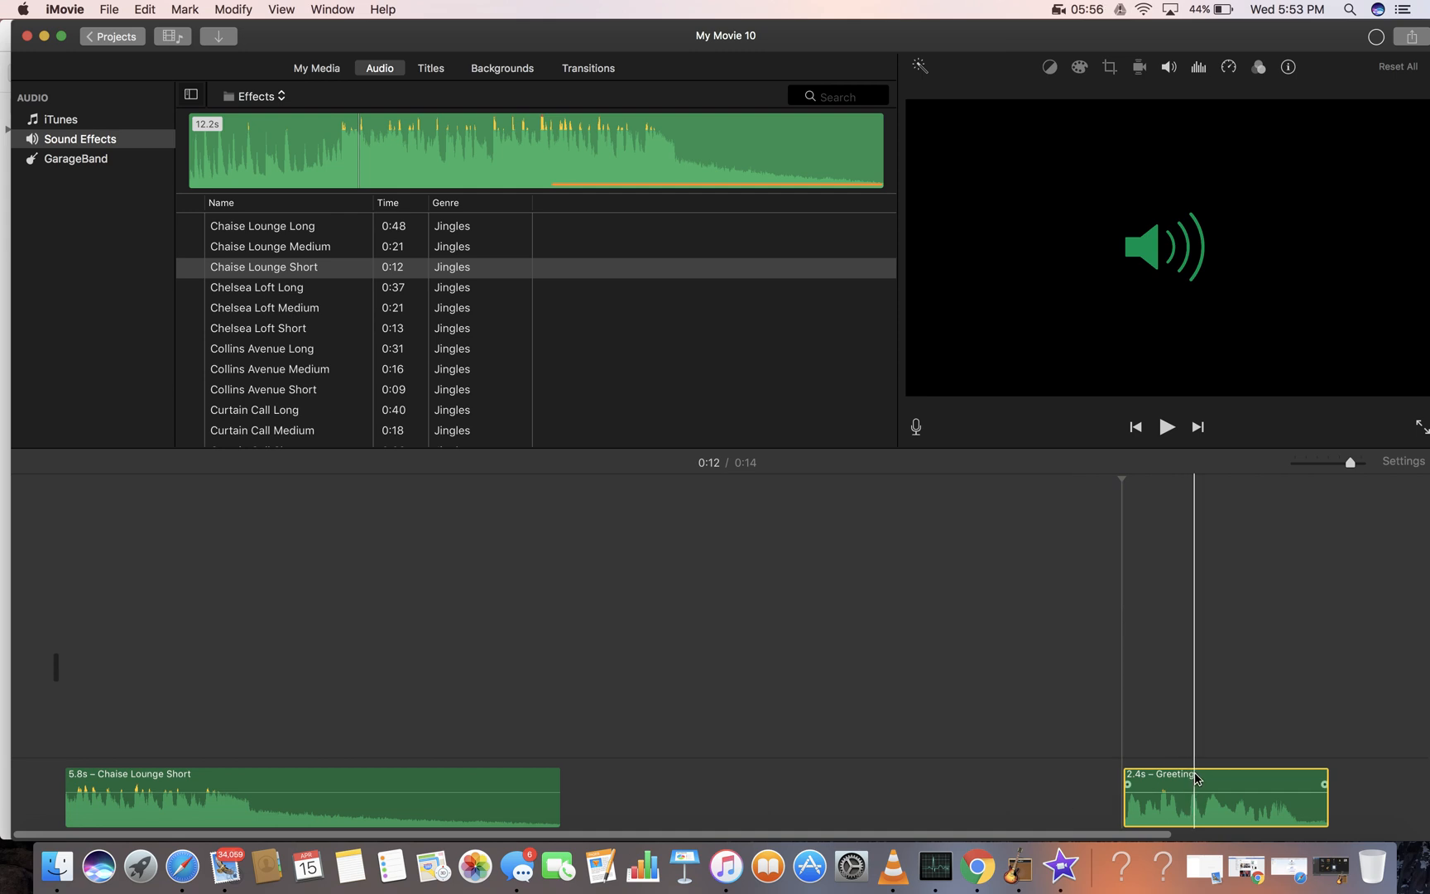
- Play the timeline from the beginning and trim the end of the Chaise Lounge Short clip to leave 2.9 s
left_click(29, 775)
key("space")
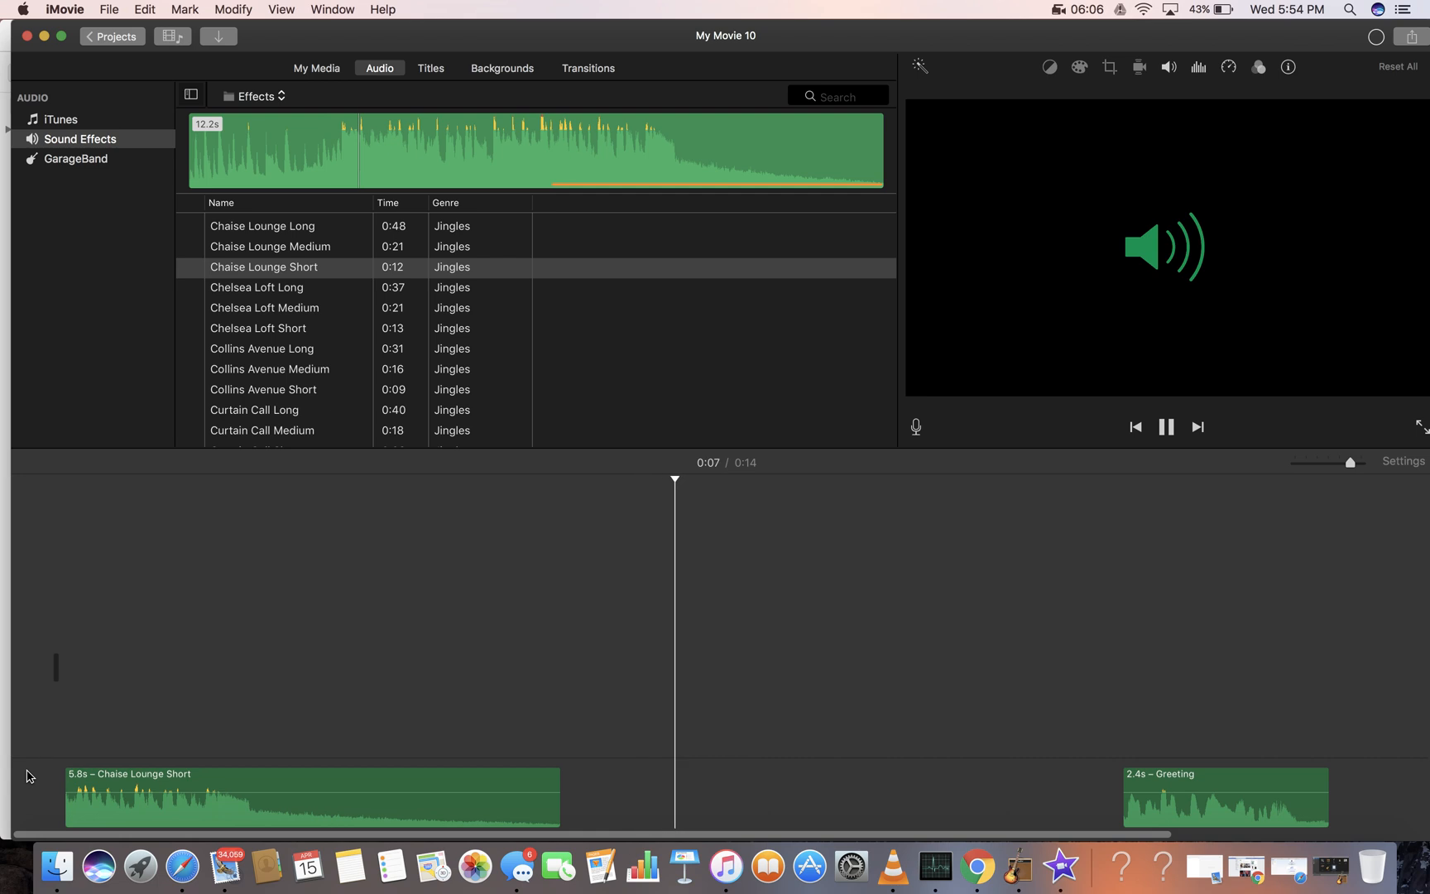
key("space")
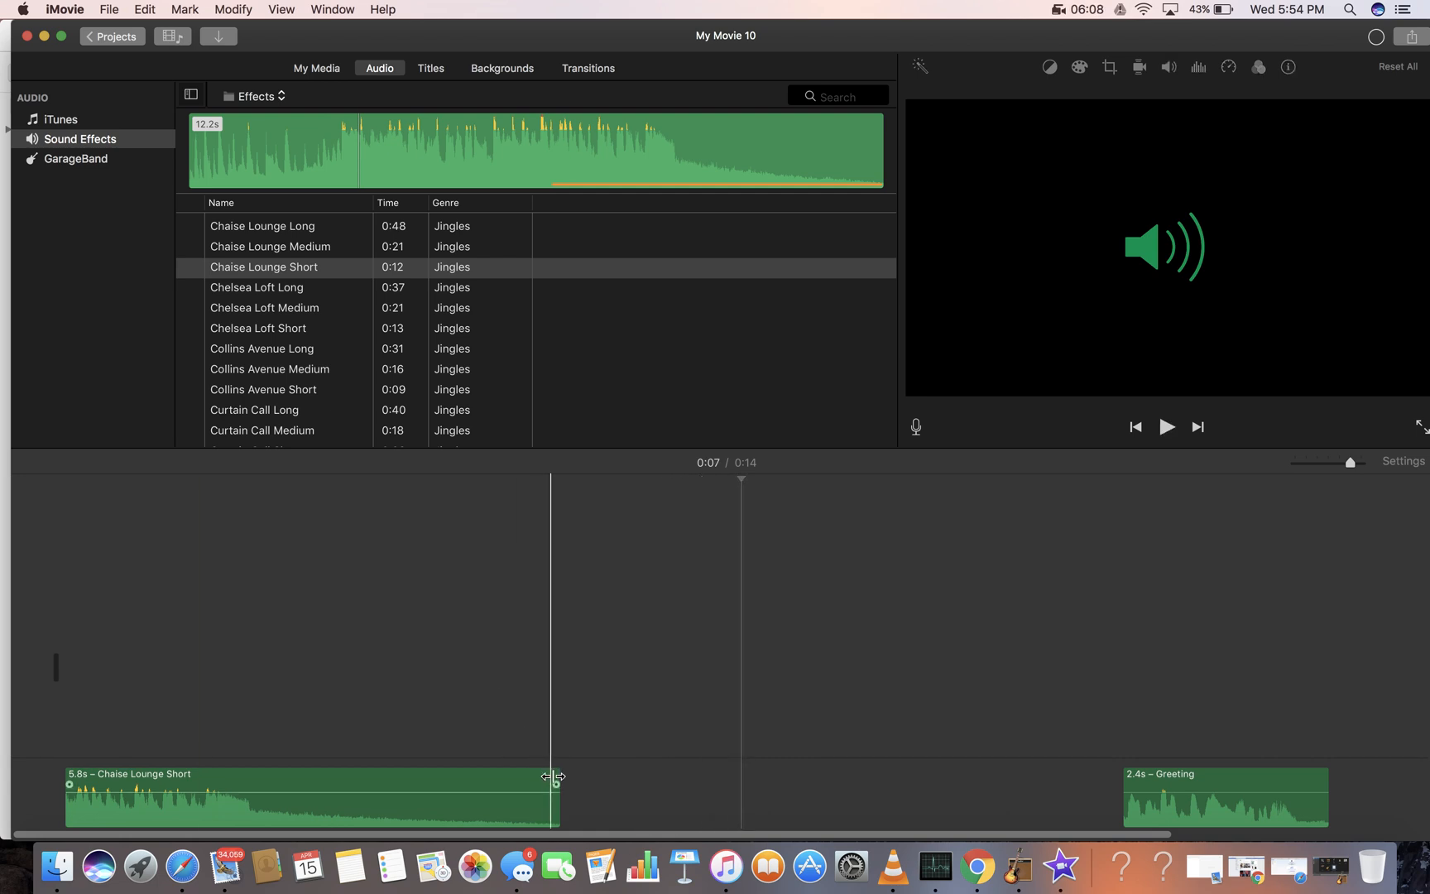
left_click_drag(555, 783, 311, 783)
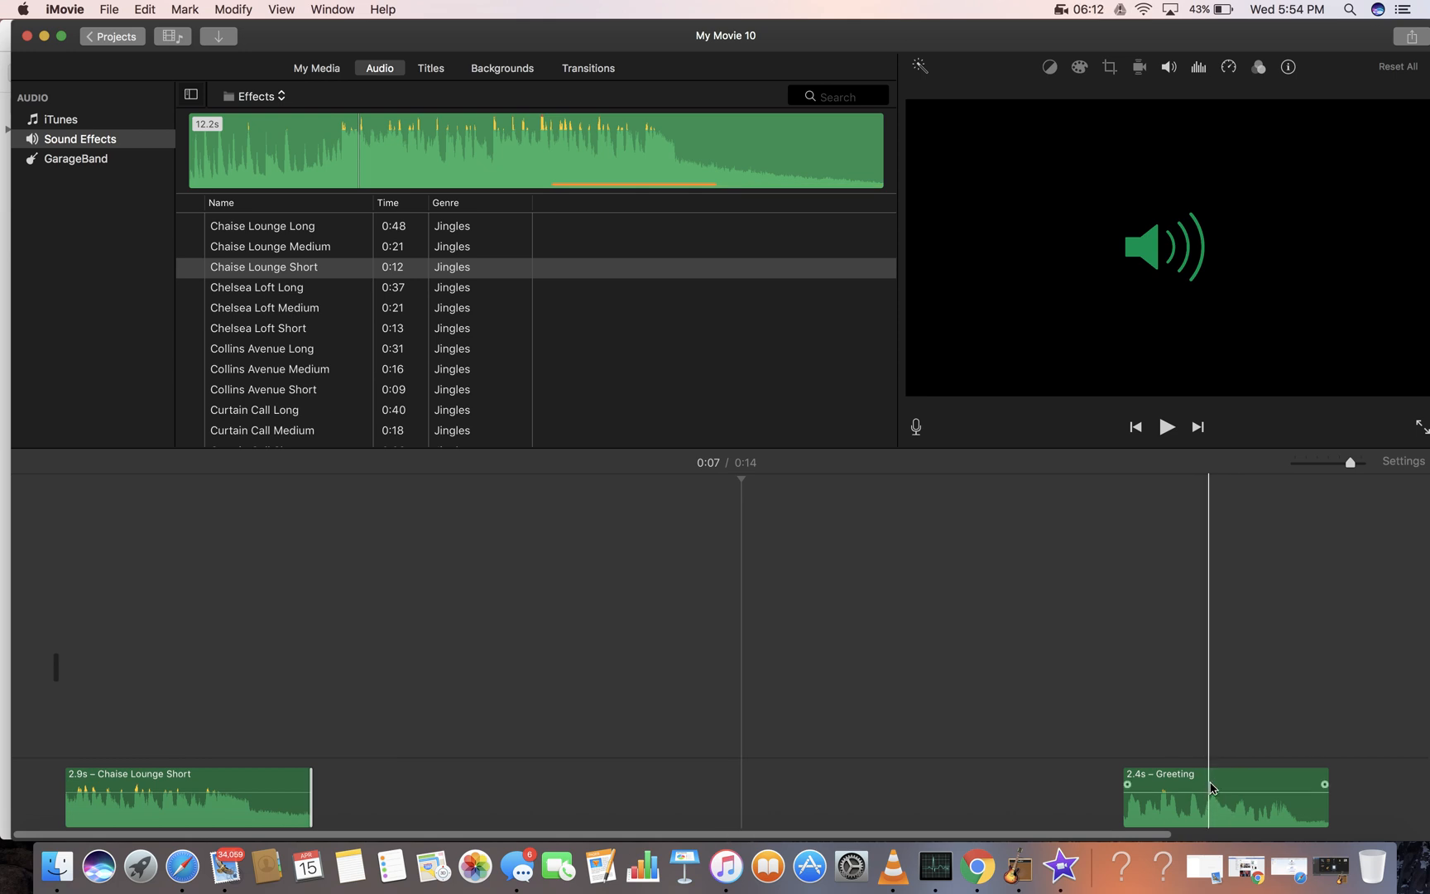
- Move the Greeting clip close behind the Chaise Lounge Short jingle and play the timeline from the beginning
left_click_drag(1211, 783, 409, 782)
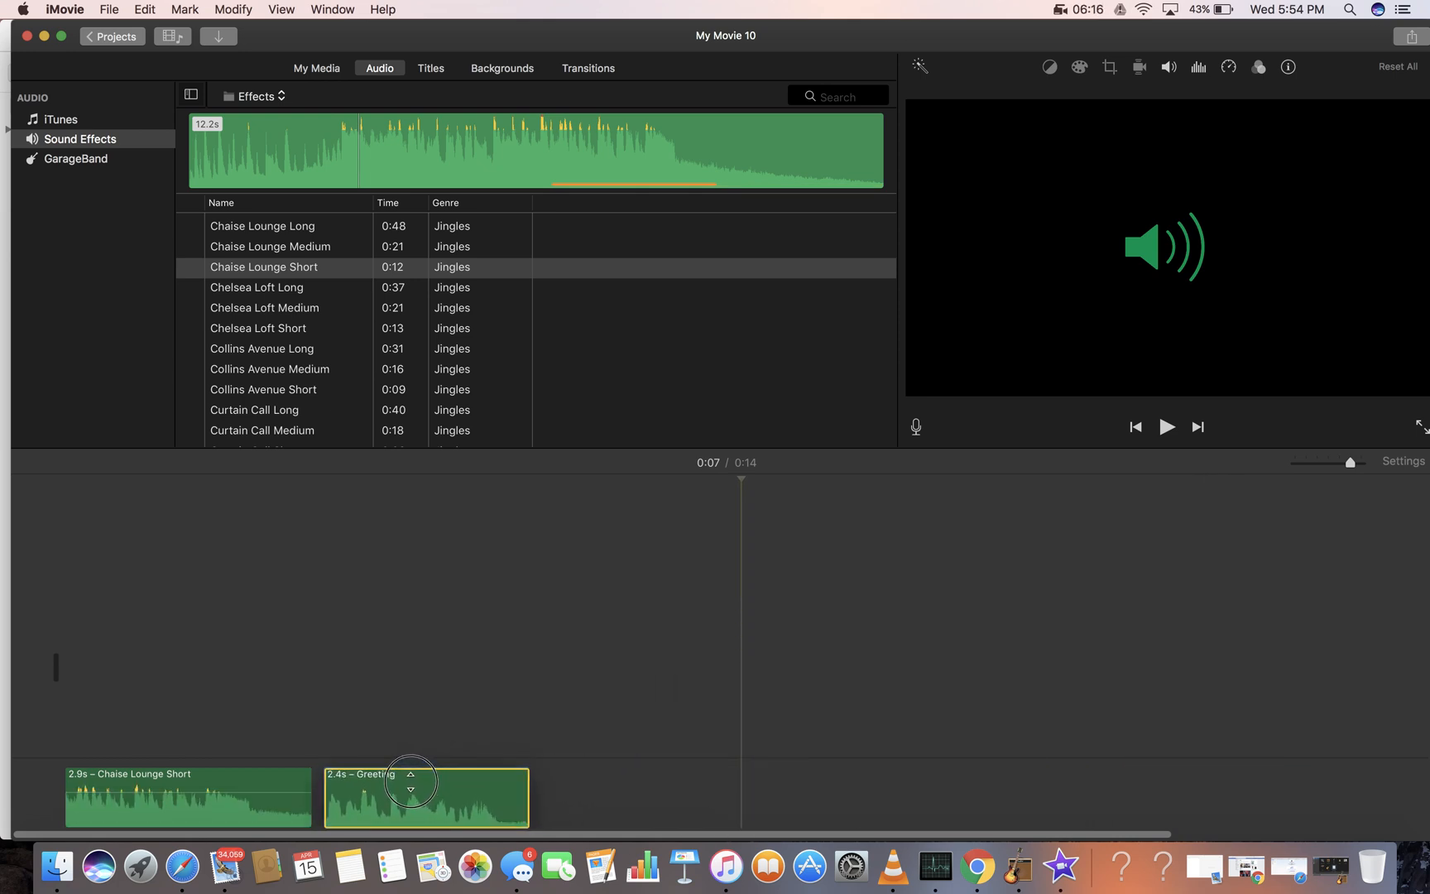
left_click(53, 788)
key("space")
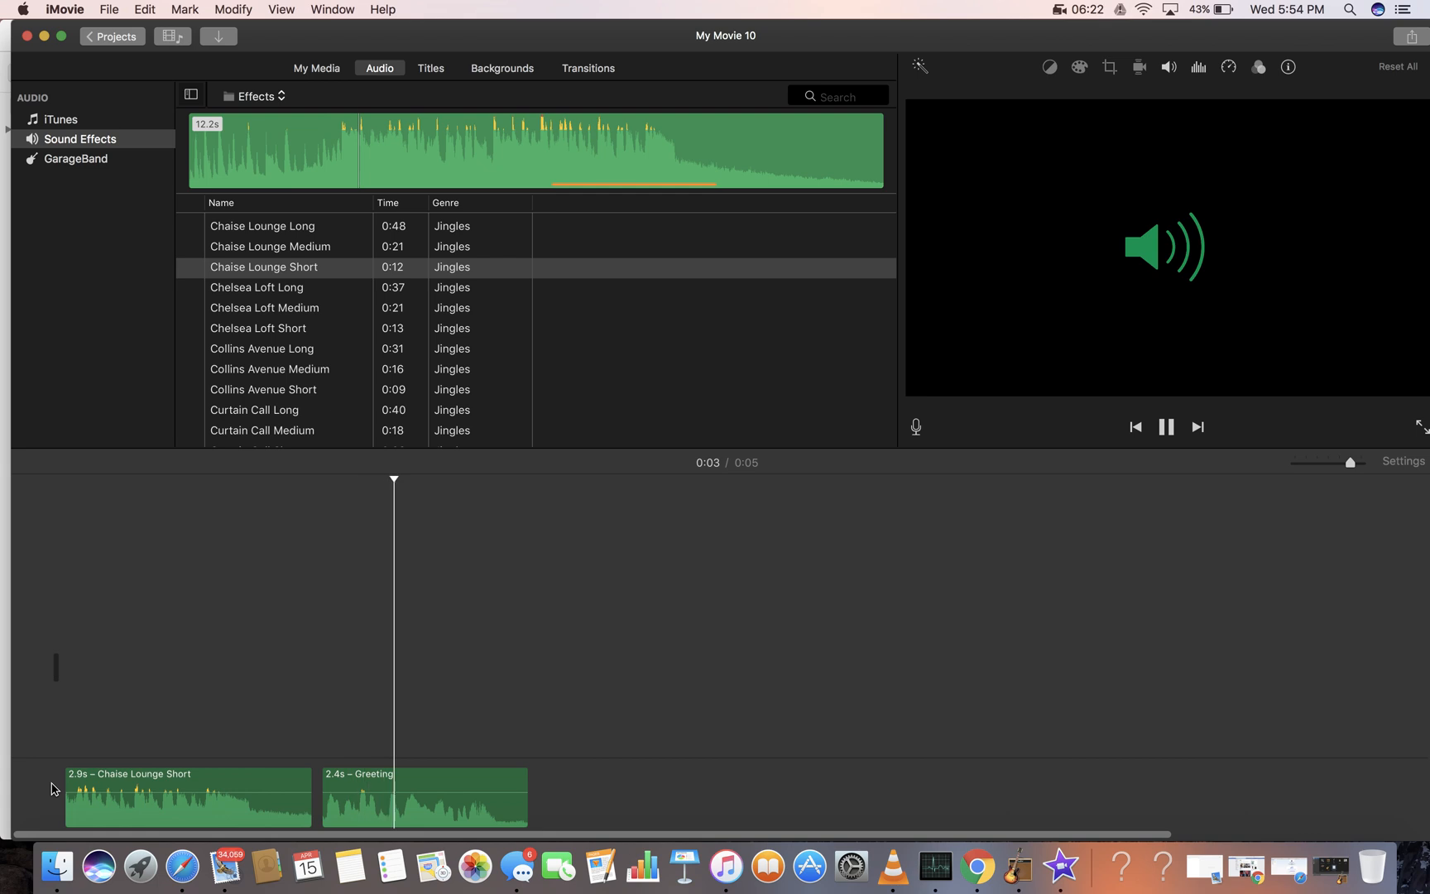
key("space")
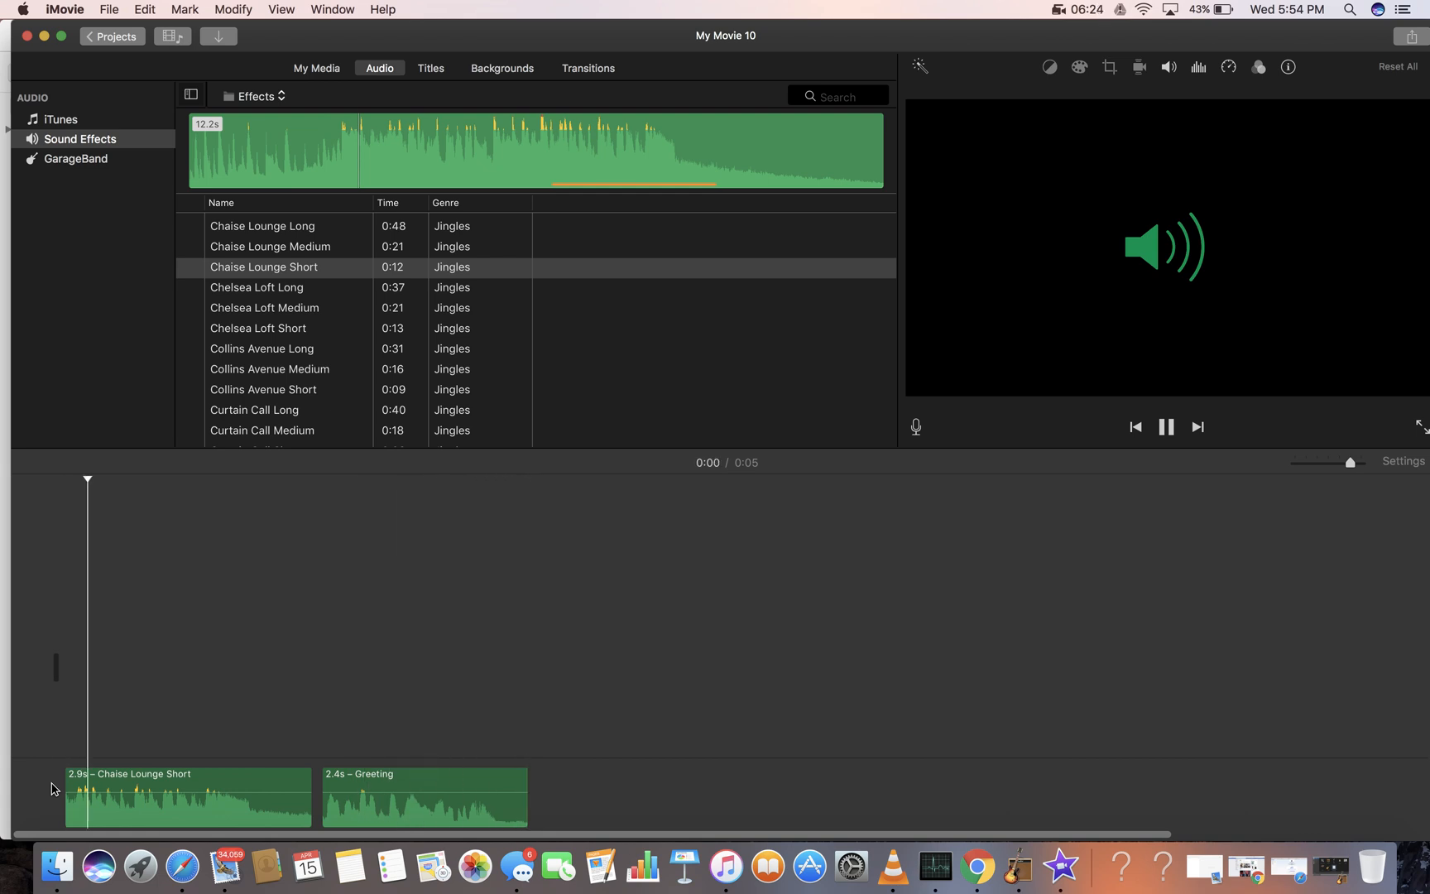
key("space")
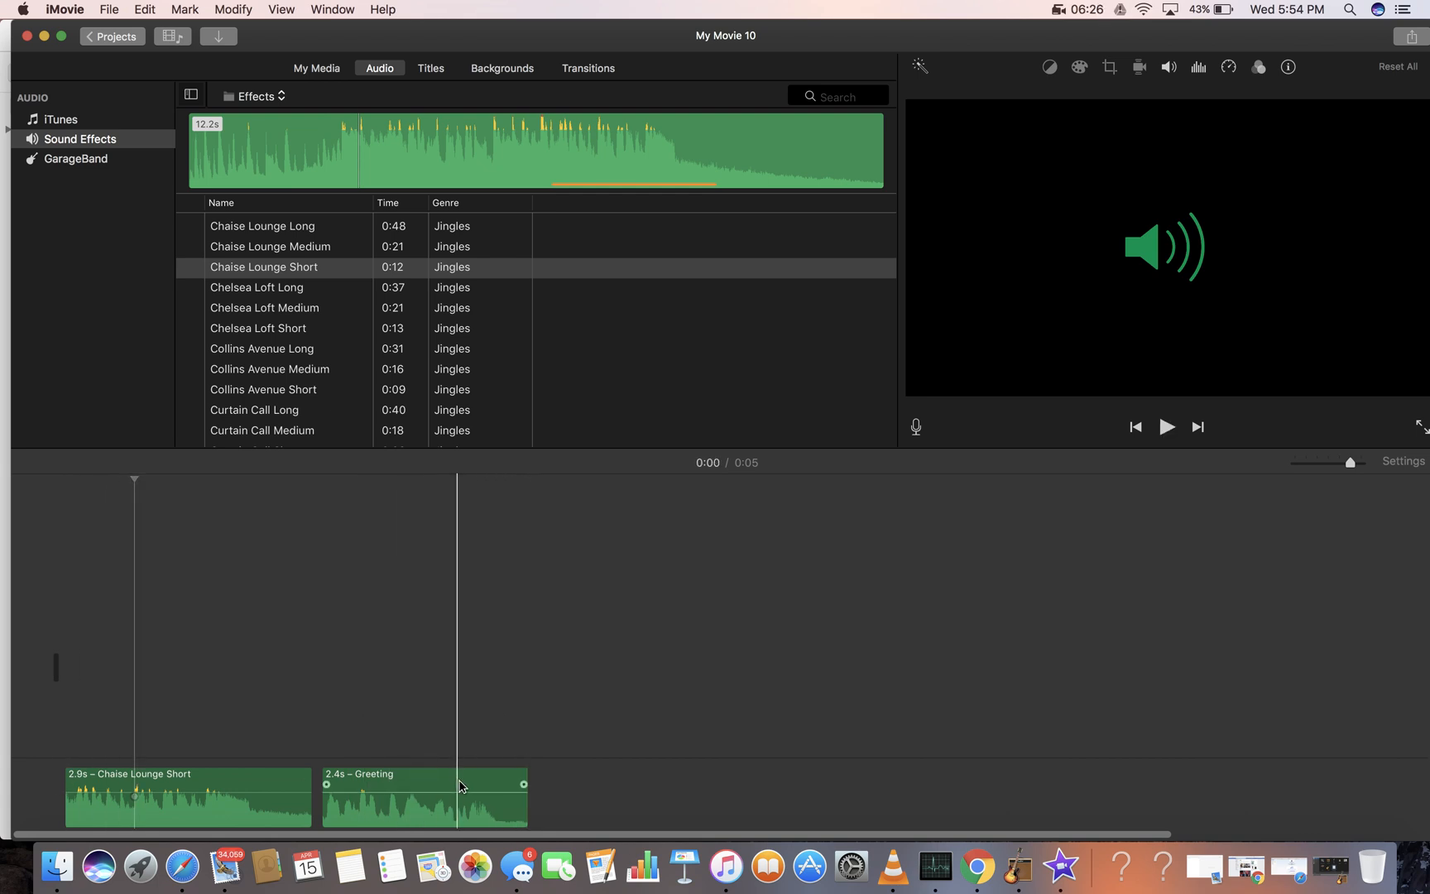
- Add the 22 KB greeting recording from Safari's downloads right after the Greeting clip and play the two greetings in sequence
left_click(521, 794)
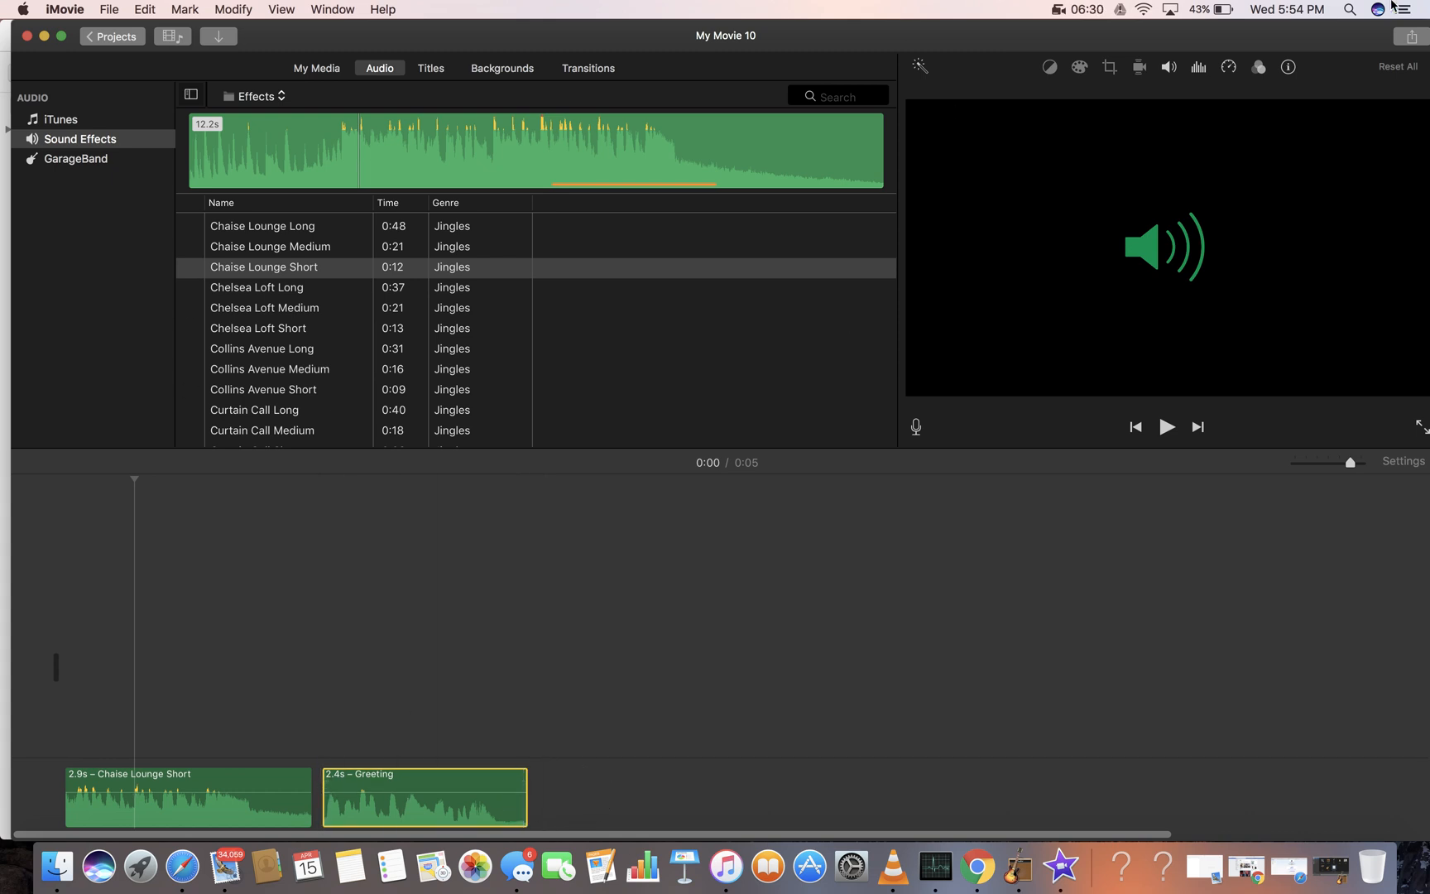
left_click_drag(1359, 40, 1126, 4)
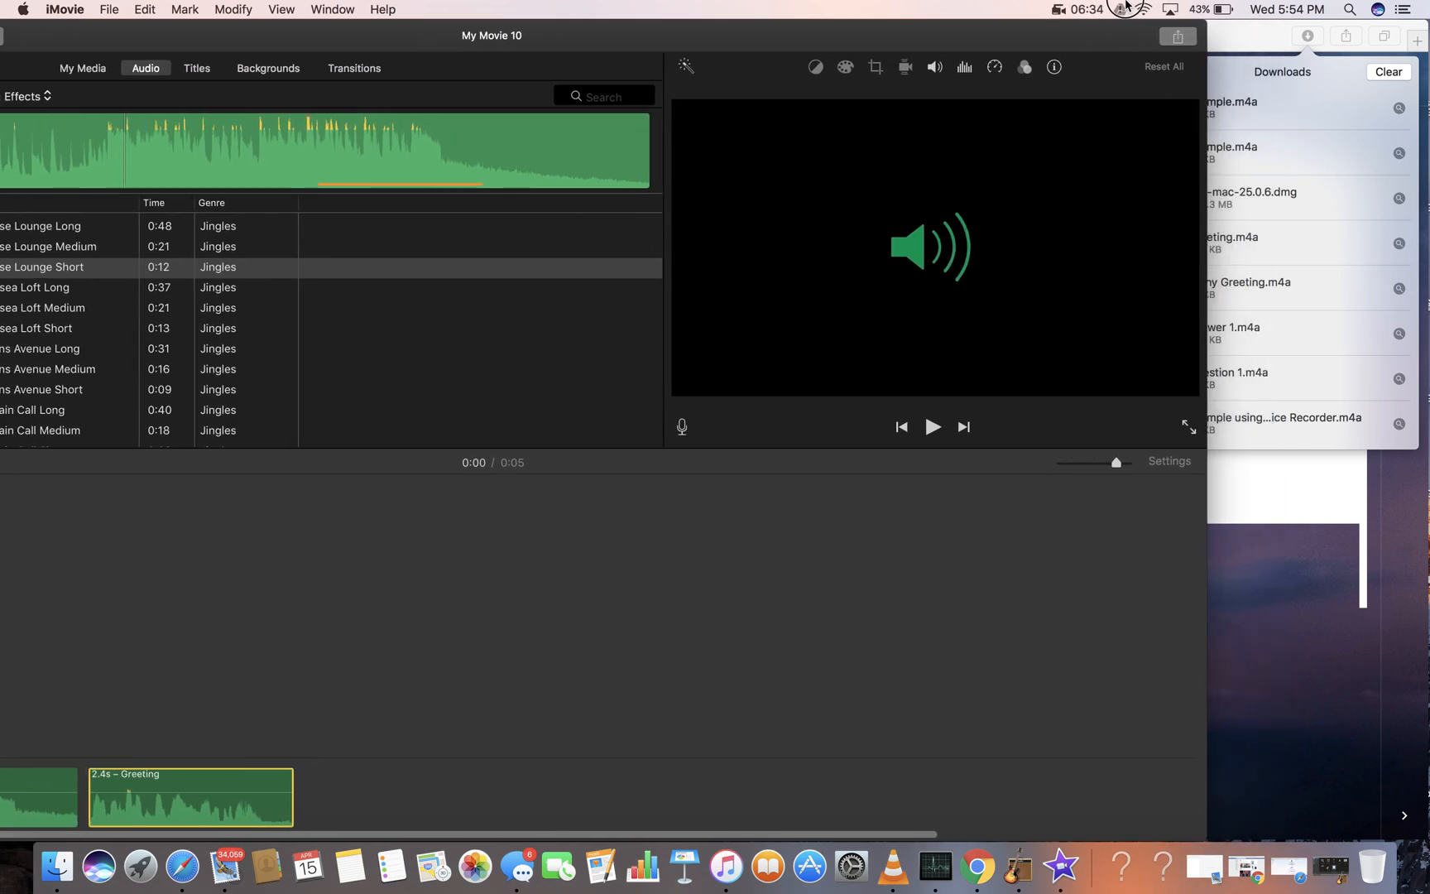
left_click_drag(1272, 289, 316, 796)
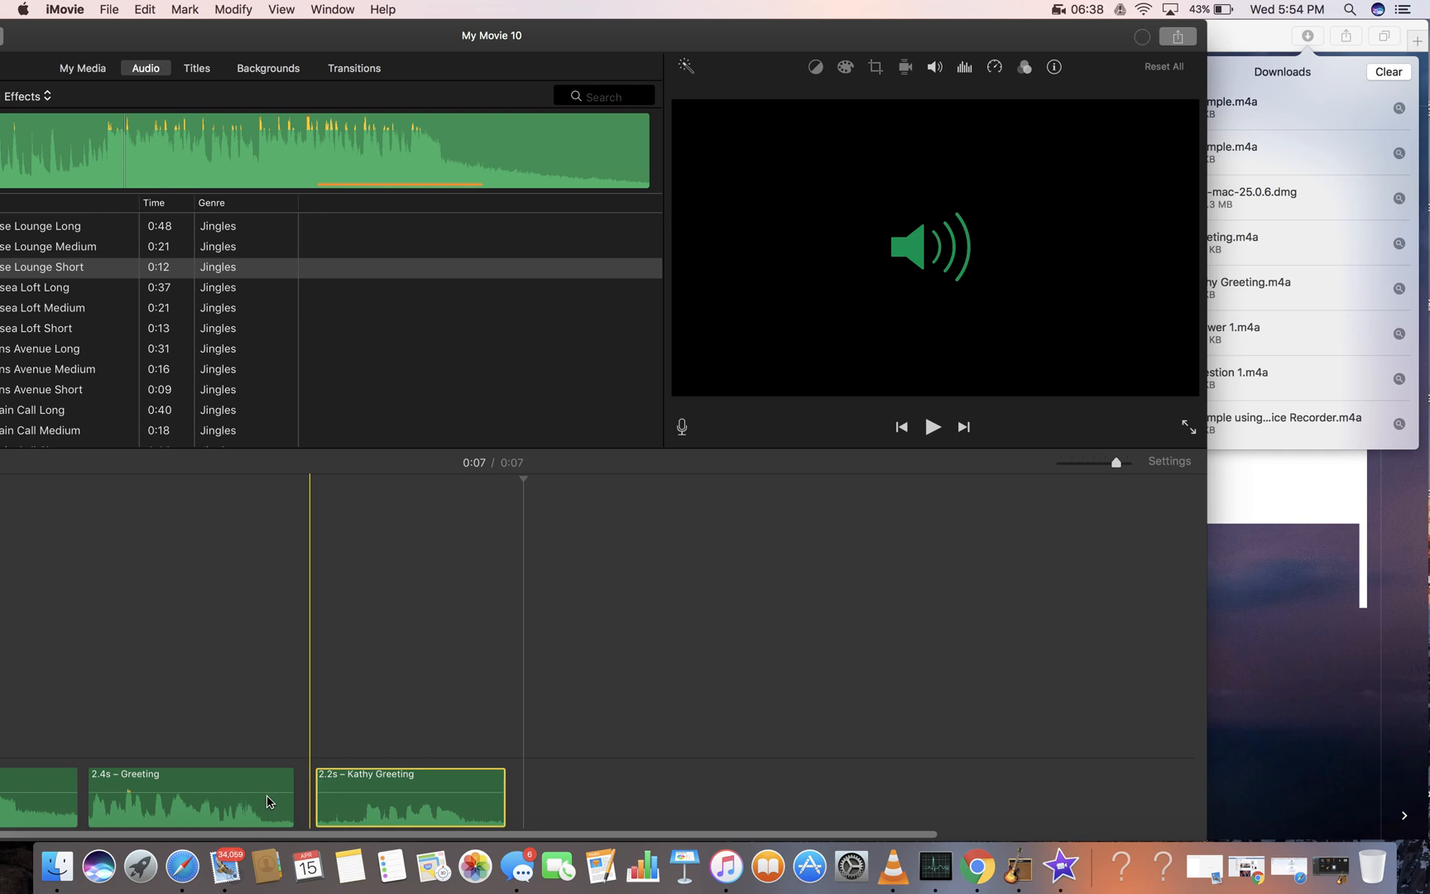
left_click(225, 798)
key("space")
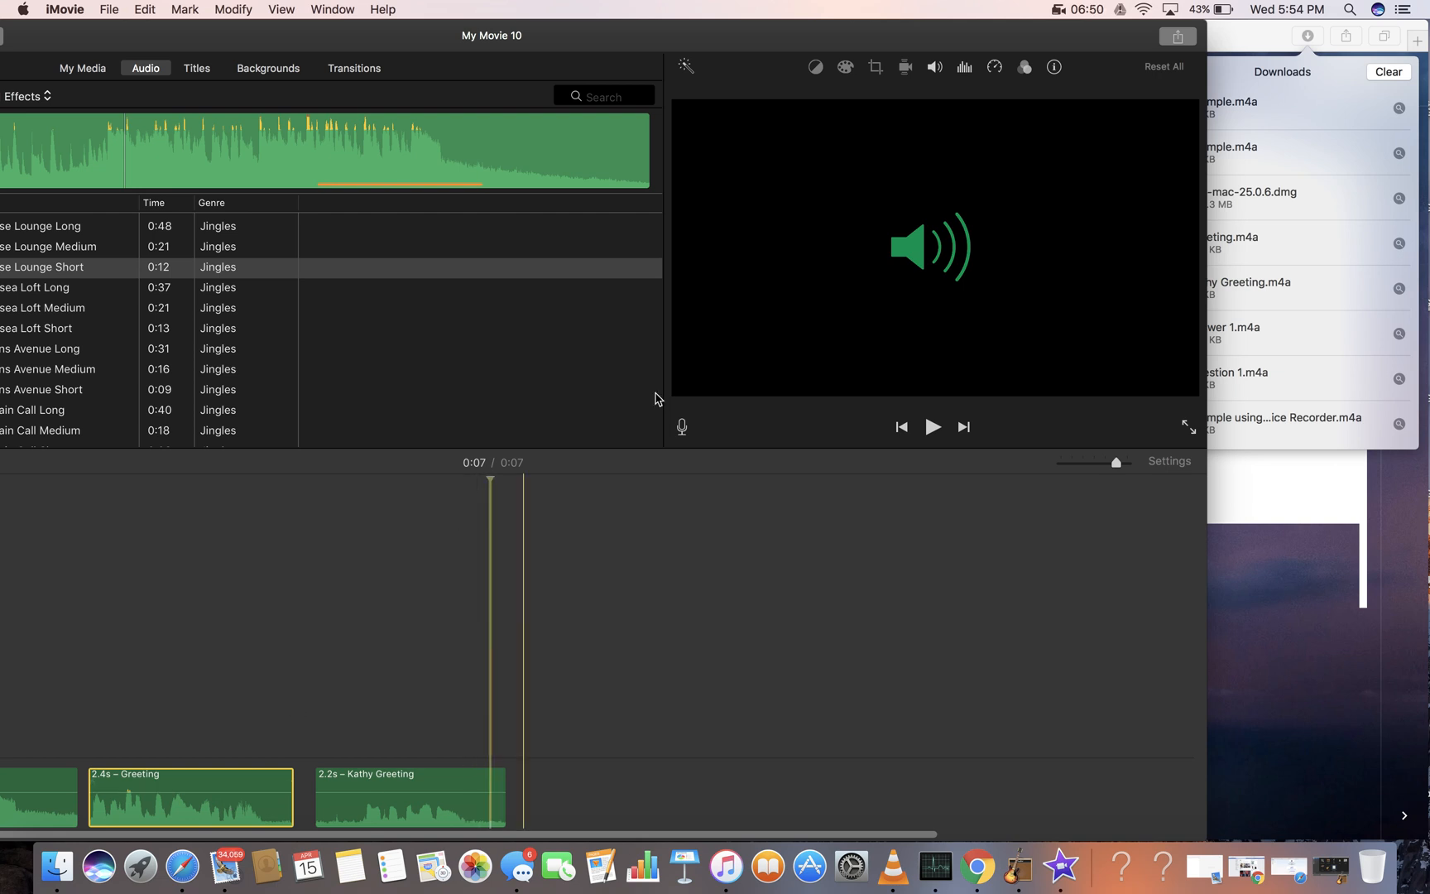
- Add the downloaded Question 1.m4a after the second greeting, trim its quiet start to leave 4.8 s, and close the gap
left_click_drag(1033, 46, 989, 4)
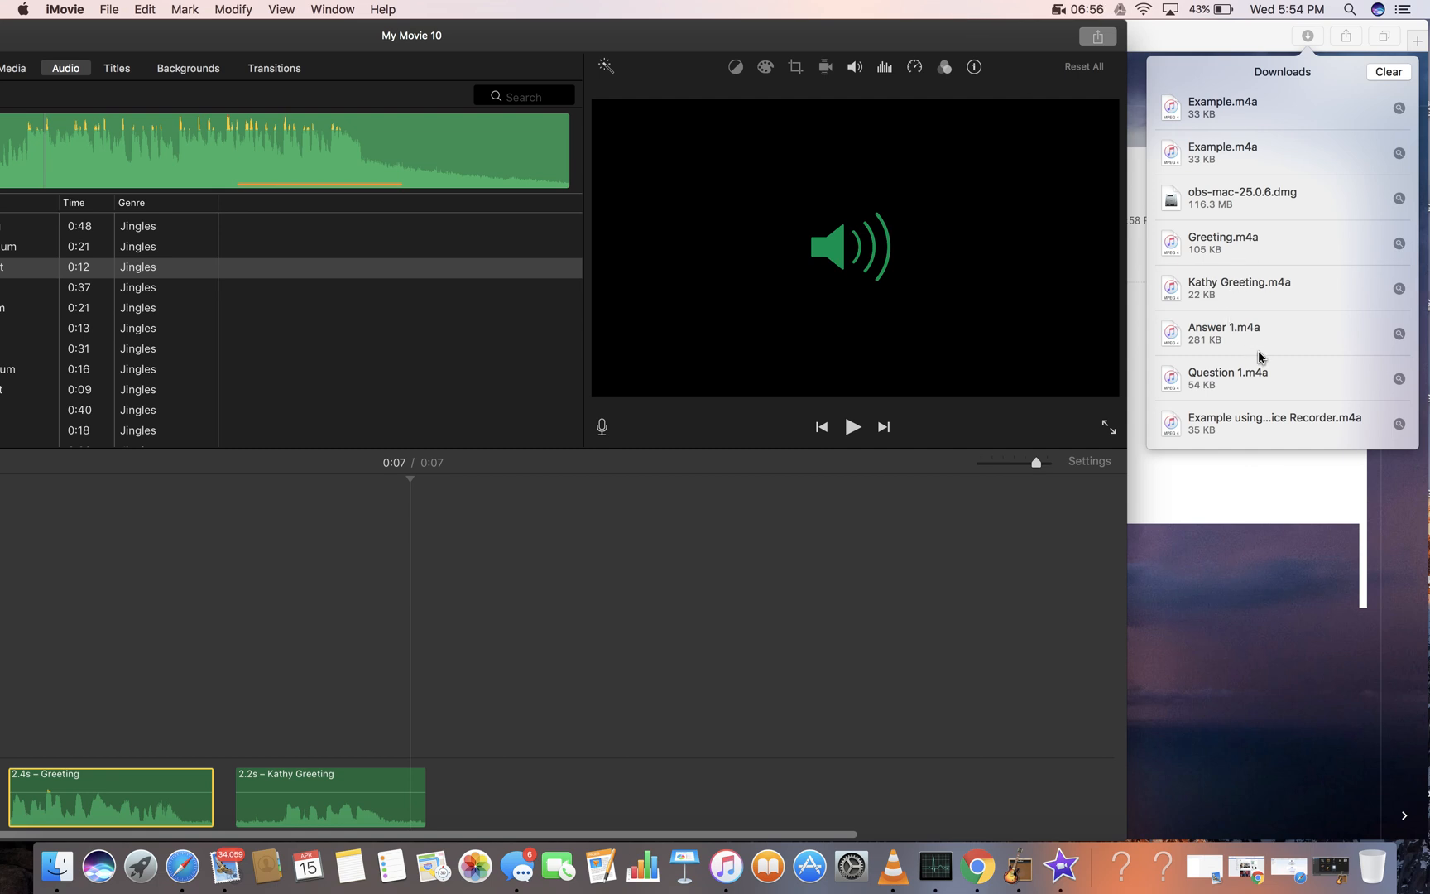
left_click_drag(1261, 378, 443, 804)
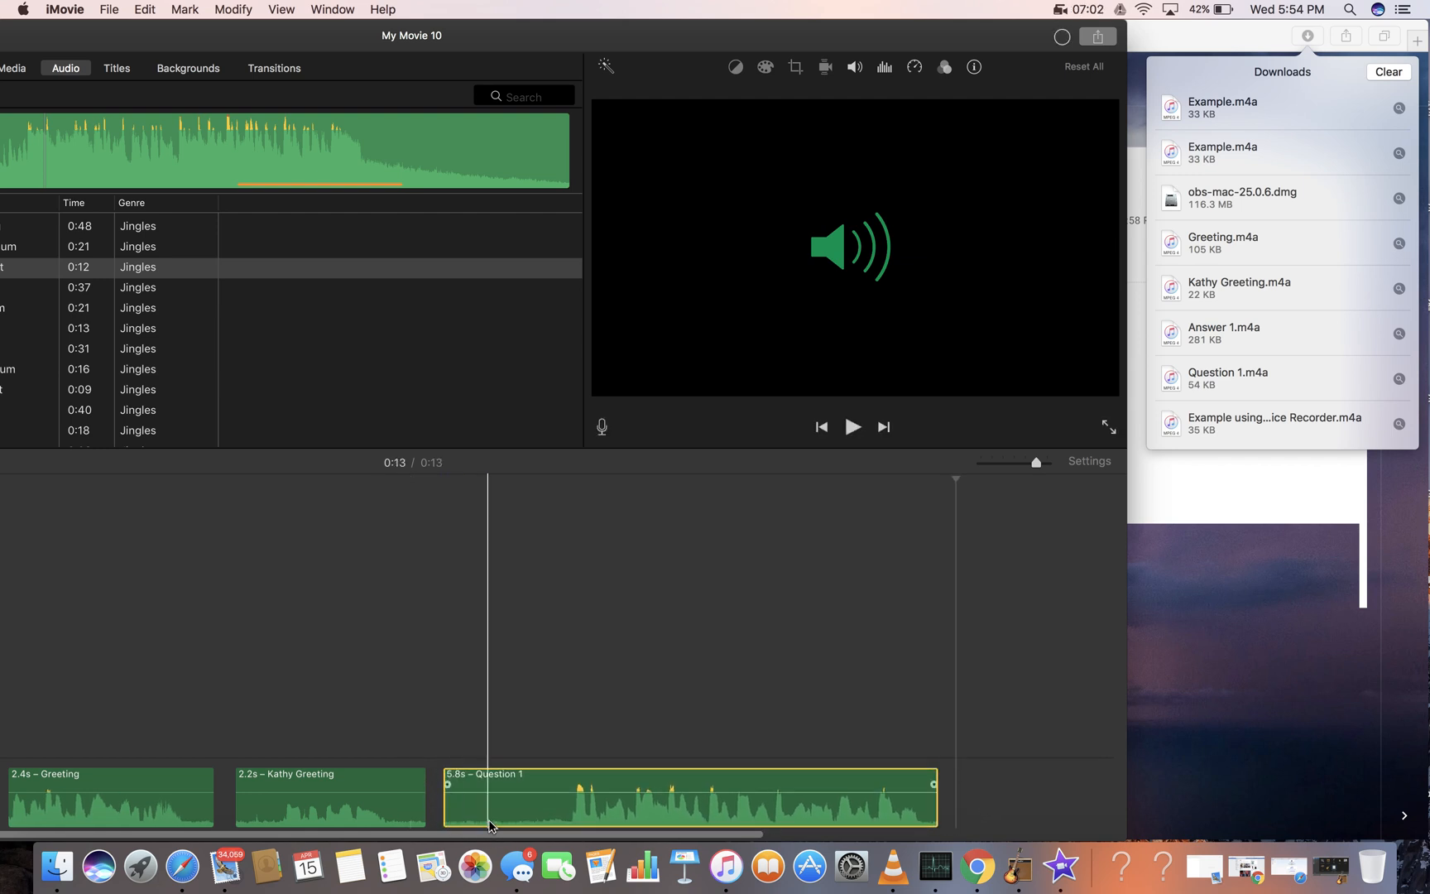
left_click_drag(445, 803, 530, 803)
left_click_drag(638, 772, 546, 774)
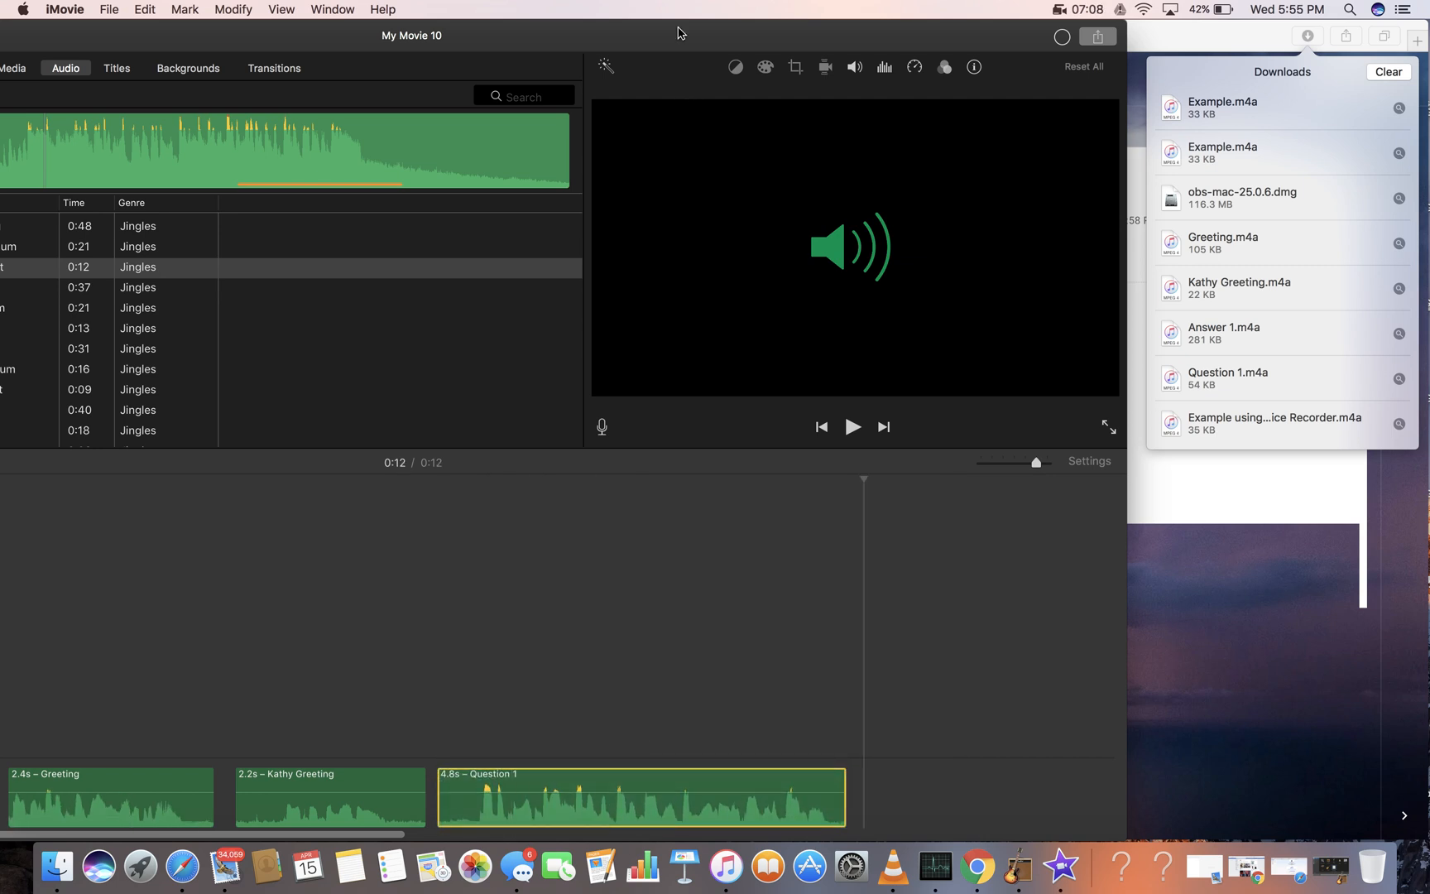
- Play the timeline from the second greeting through the end of Question 1
left_click_drag(676, 41, 921, 41)
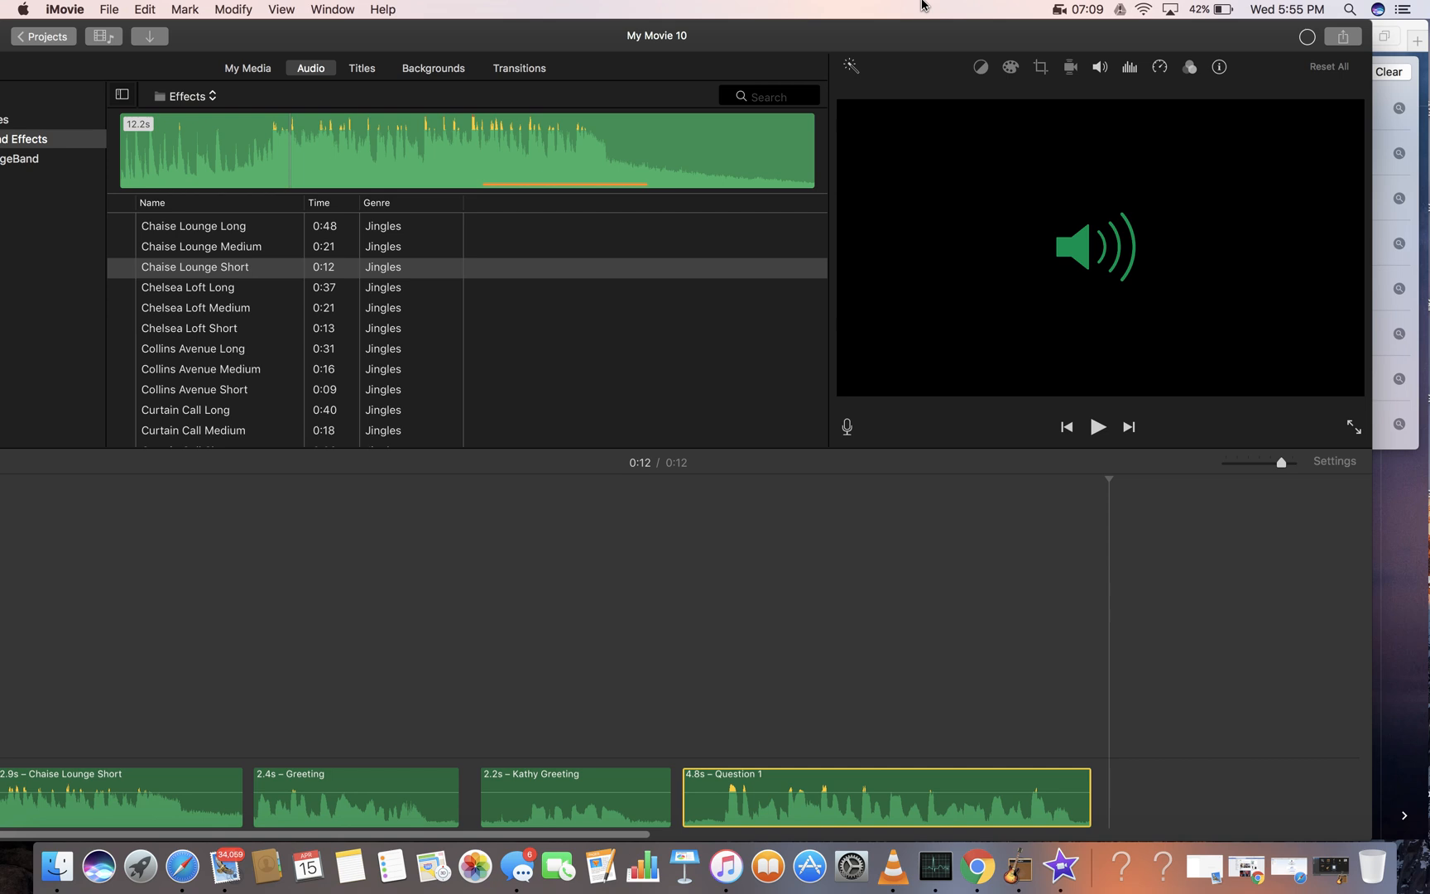
left_click(616, 758)
key("space")
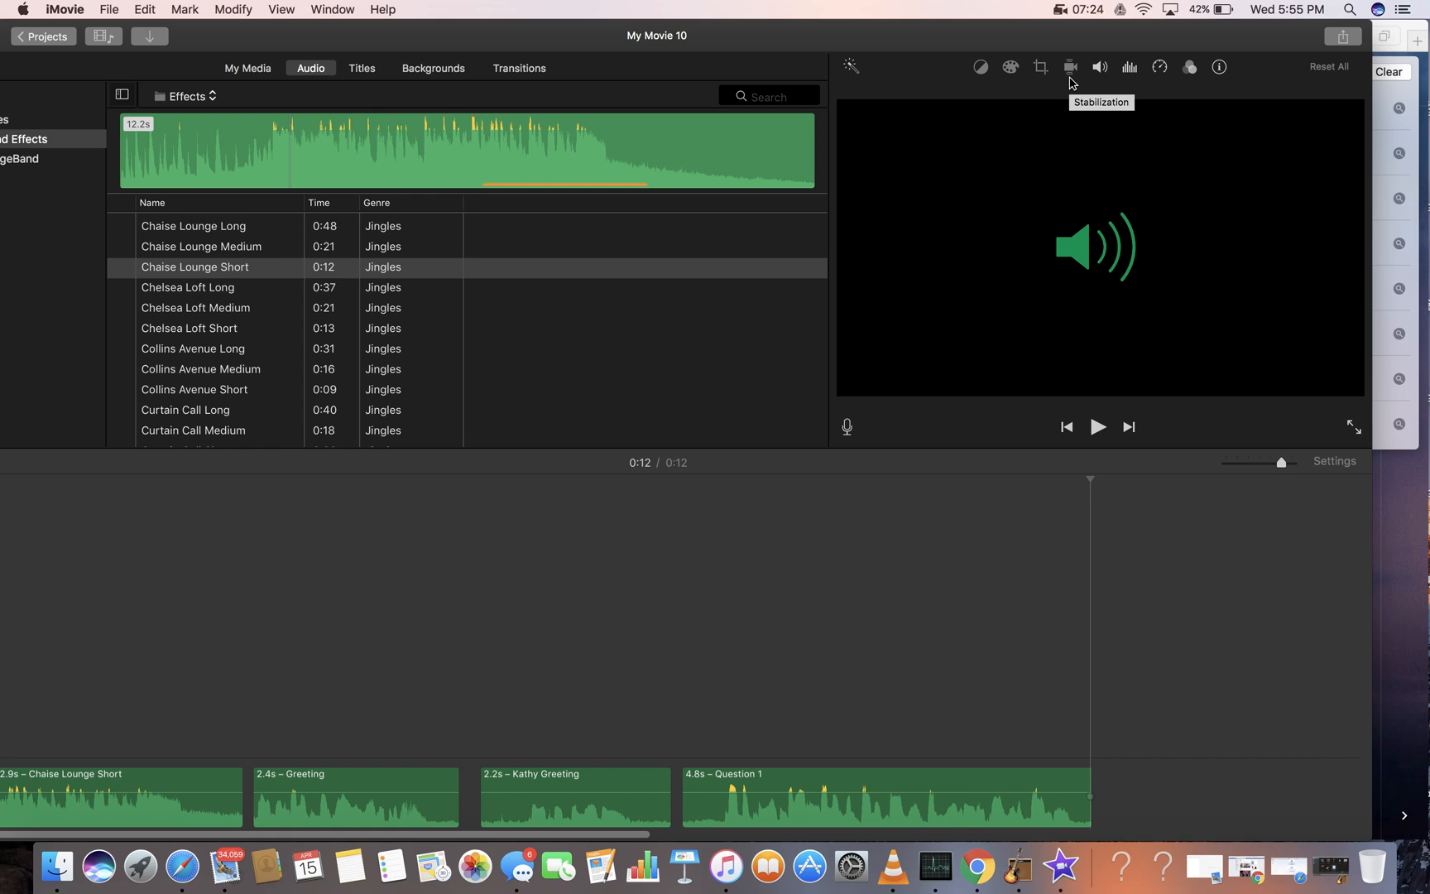
- Add the downloaded Answer 1.m4a right after the Question 1 clip and play the timeline from near the end of Question 1
left_click_drag(1288, 41, 1051, 24)
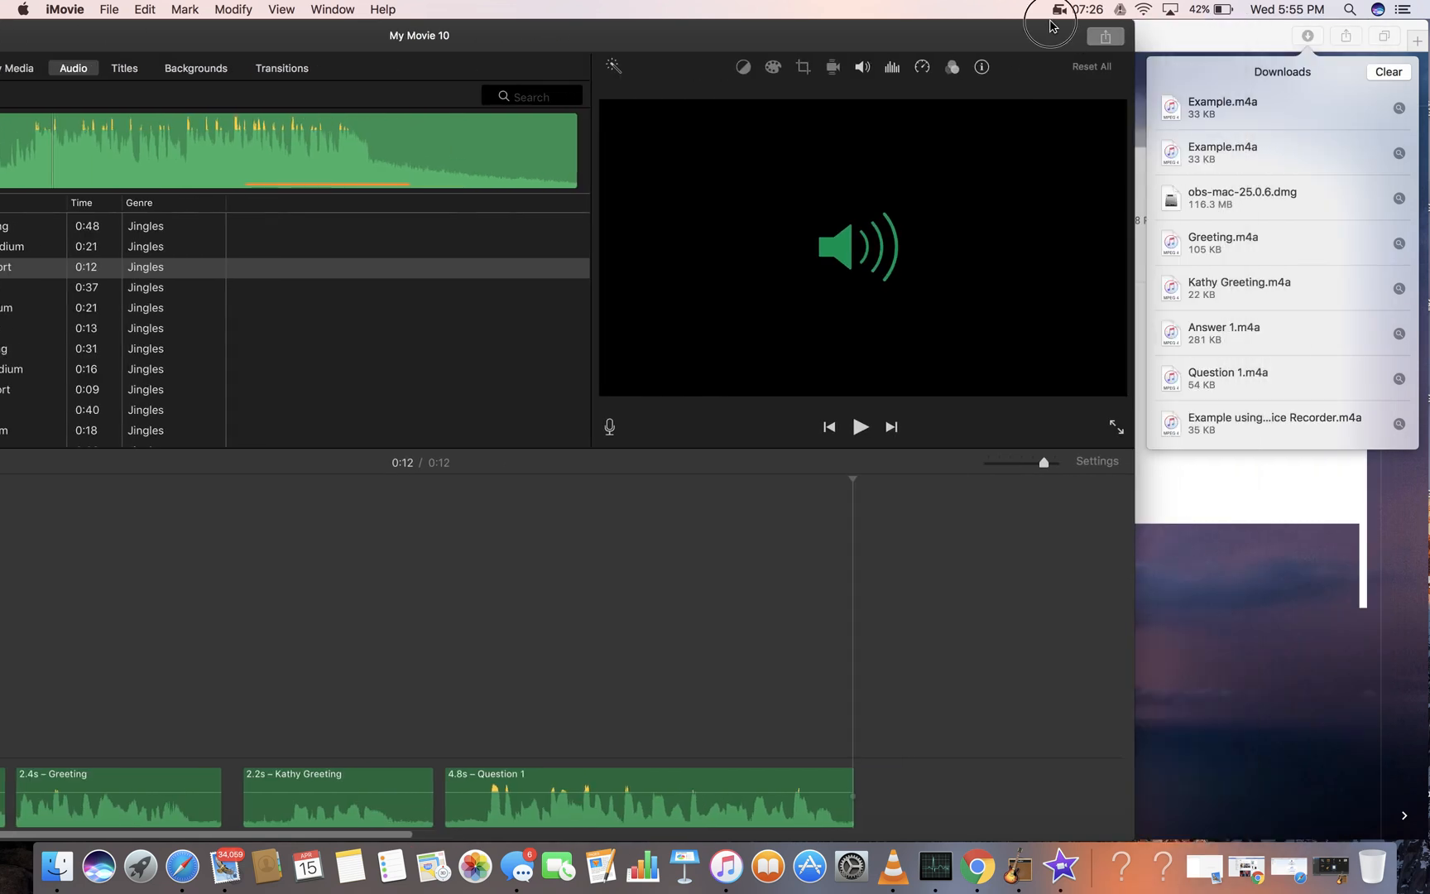
left_click(1280, 339)
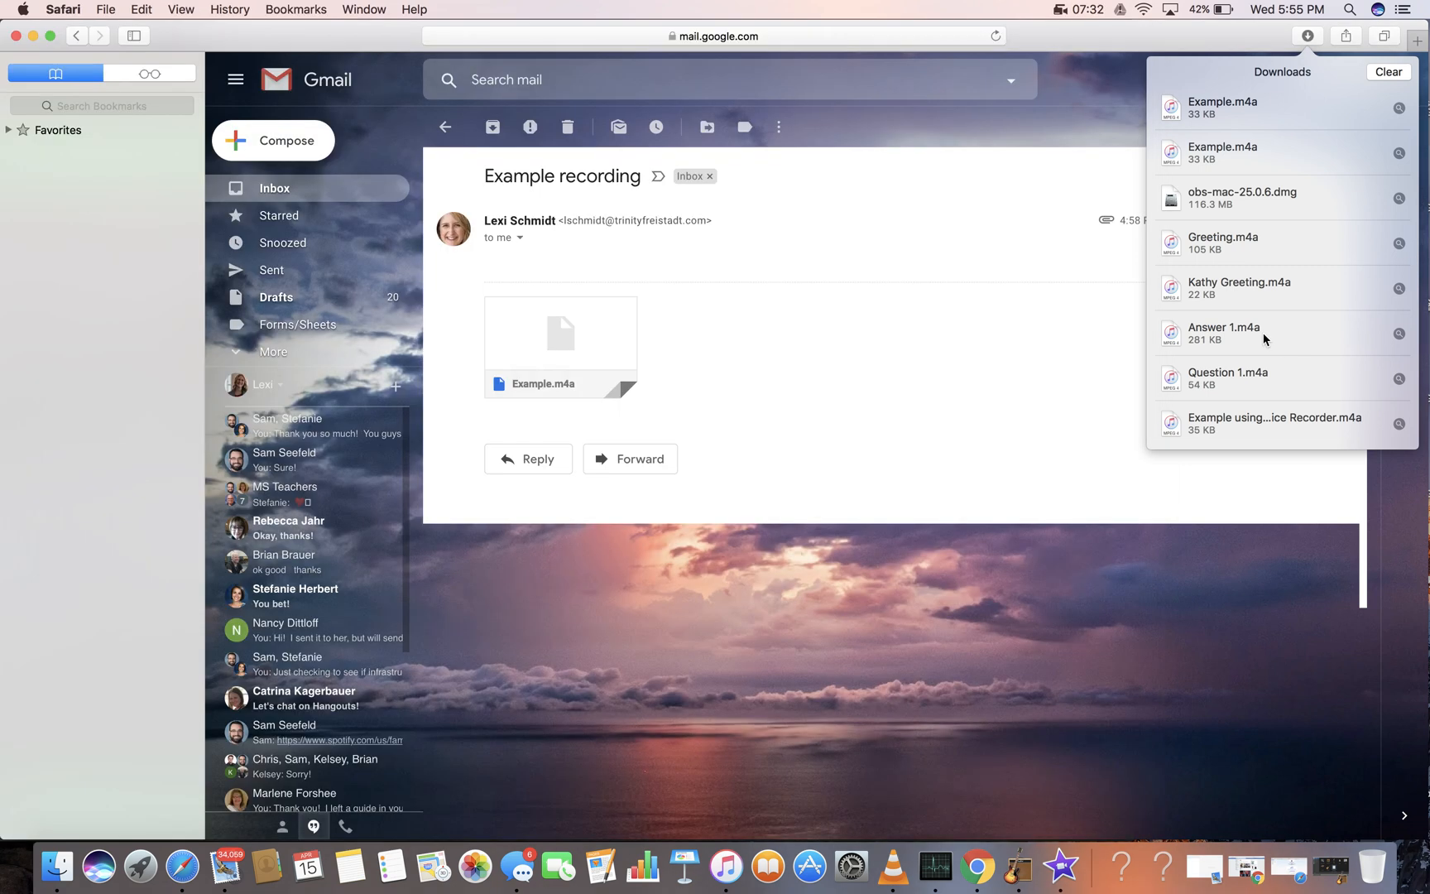
left_click(1063, 867)
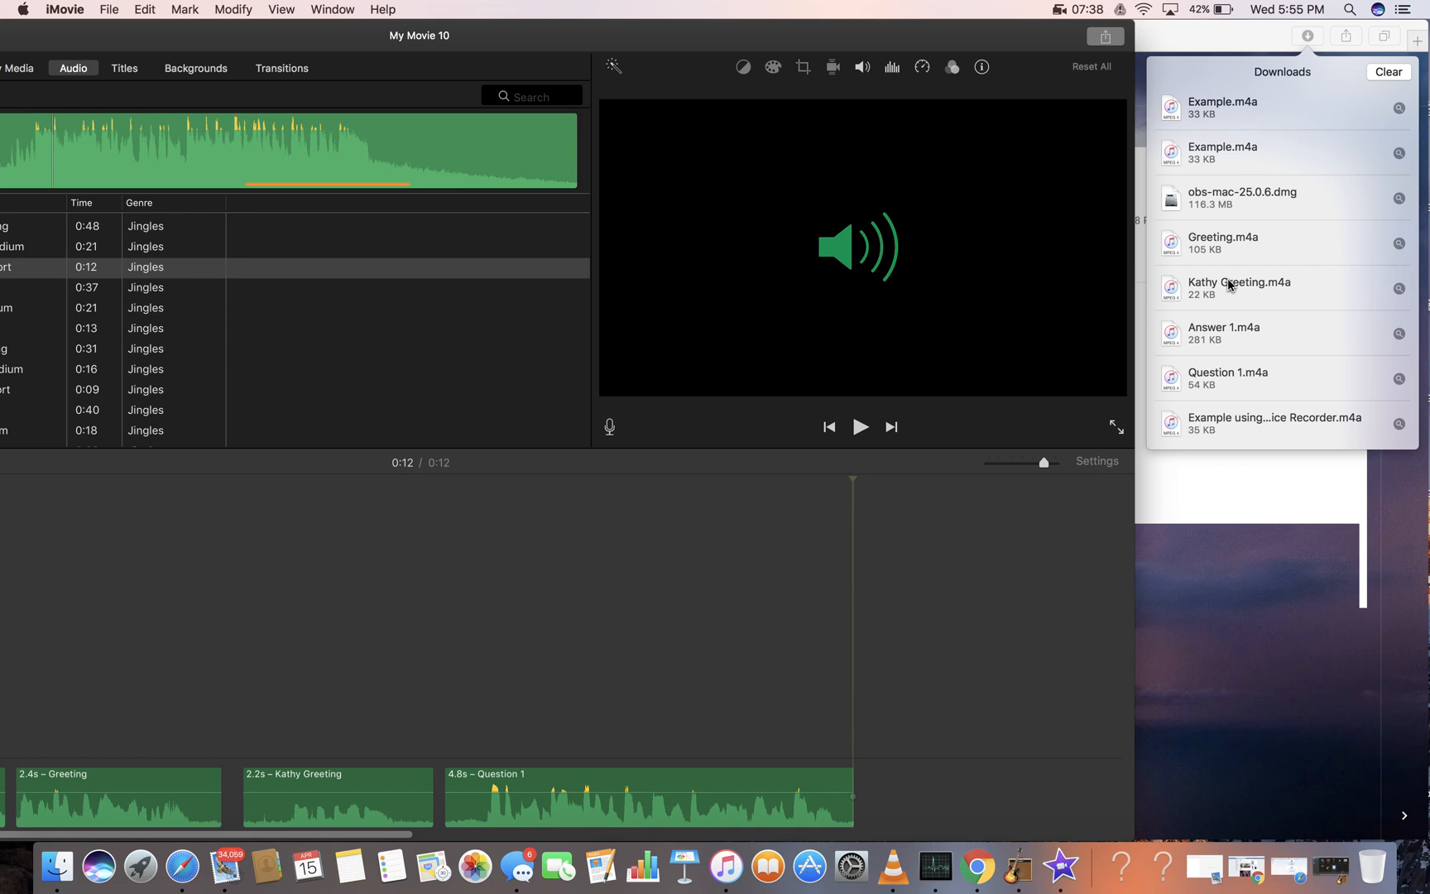
left_click_drag(1227, 345, 864, 793)
scroll(675, 790, "right", 3)
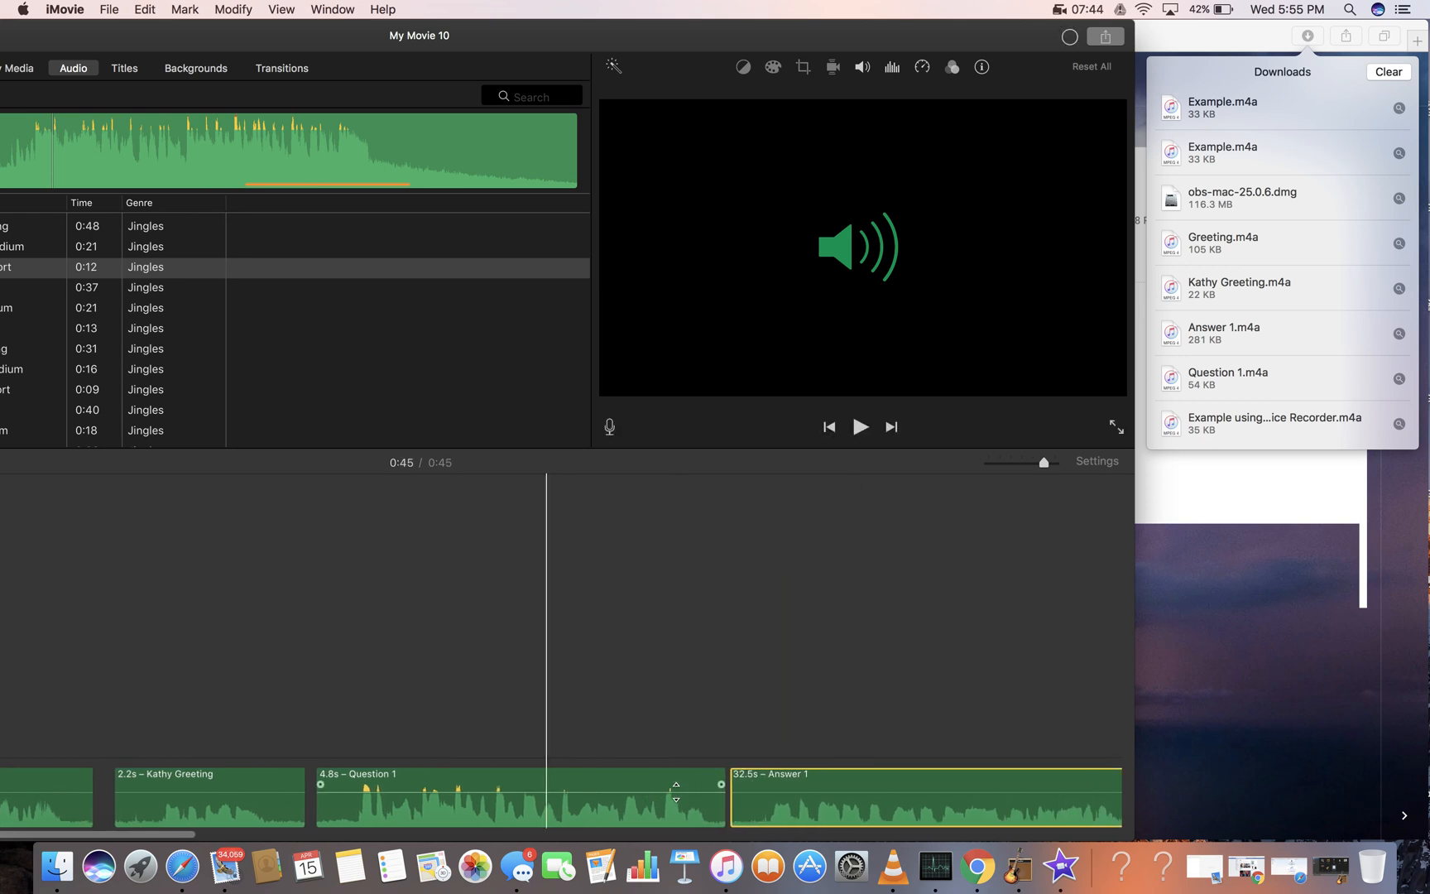
left_click(617, 776)
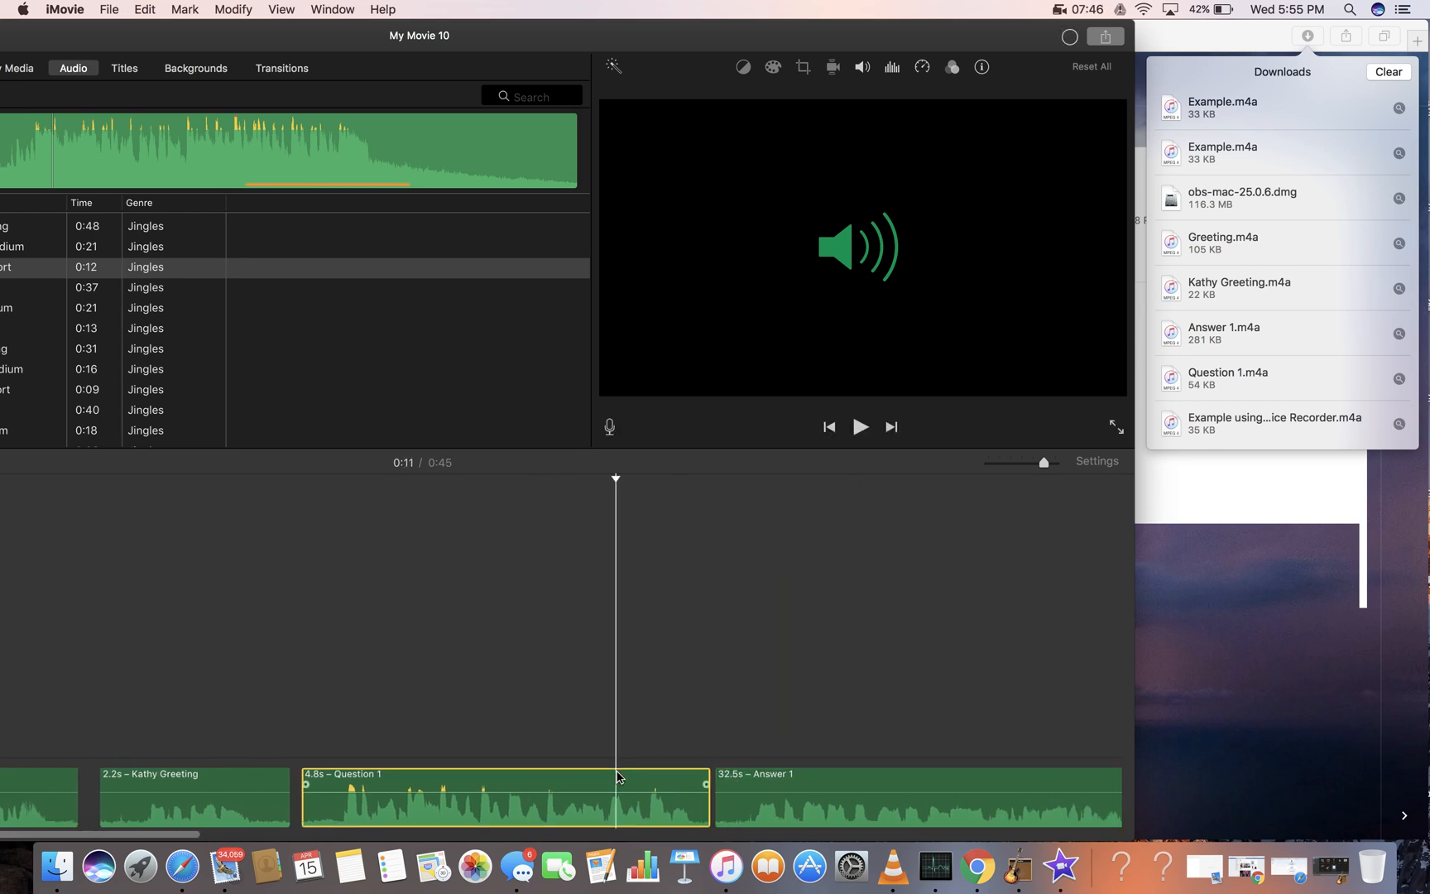
key("space")
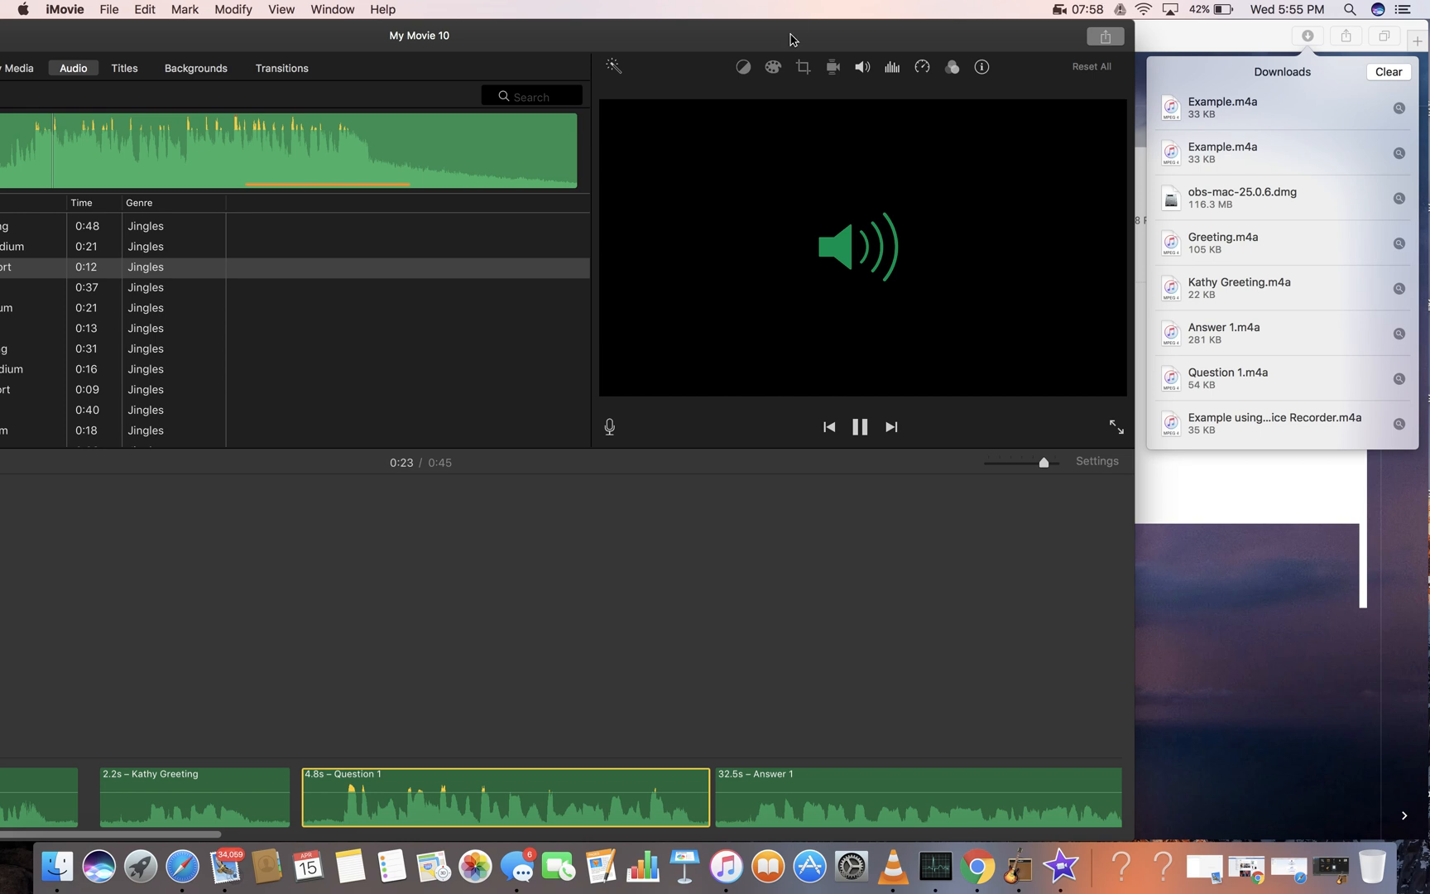
- Move the iMovie window fully back on screen, stop the playback in Answer 1, and return to the start of the timeline
left_click_drag(790, 37, 1096, 21)
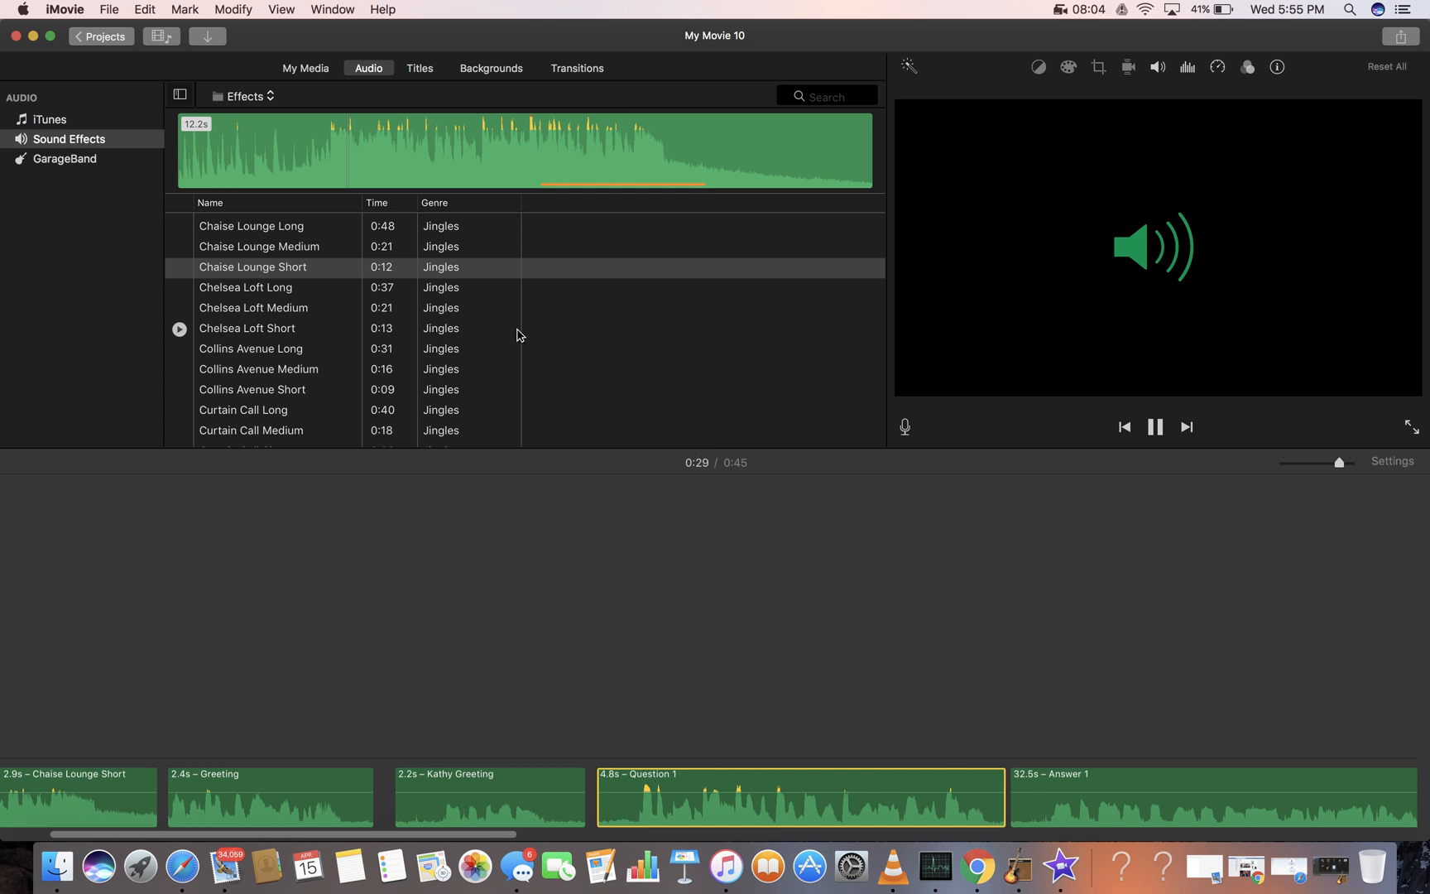
scroll(517, 334, "up", 10)
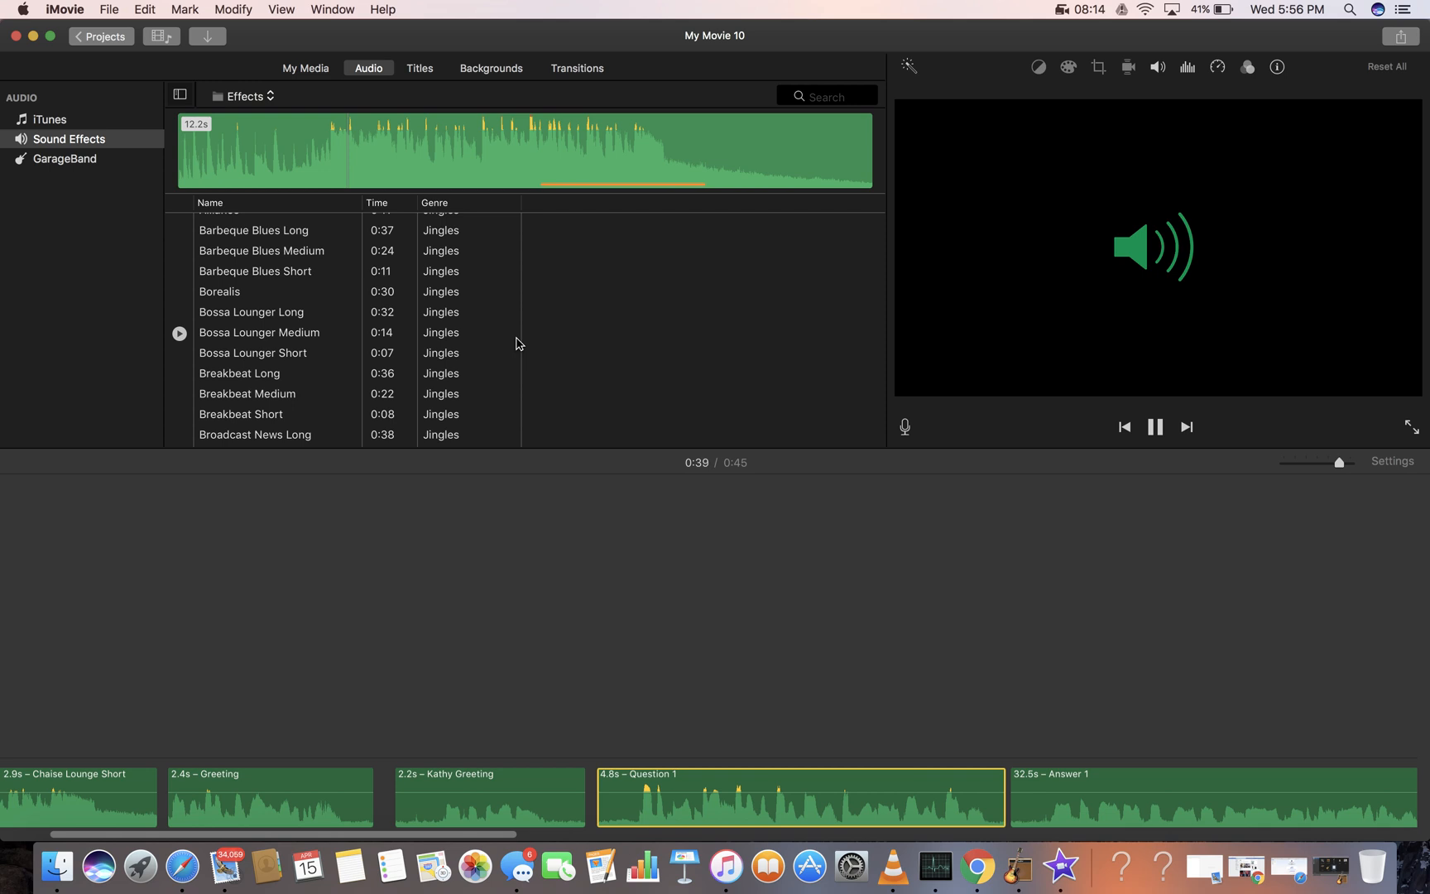
key("space")
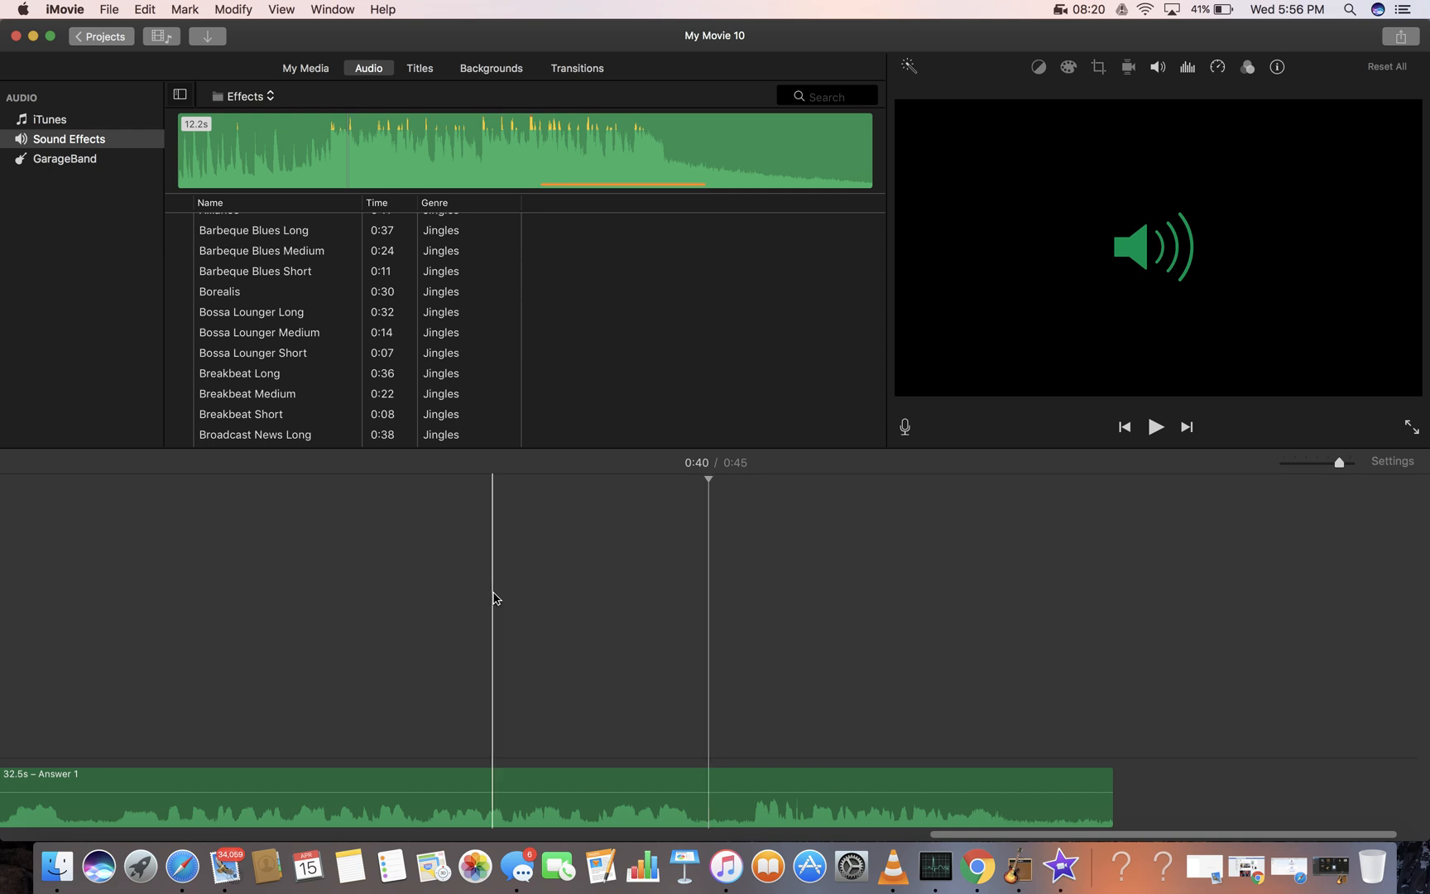
scroll(494, 597, "left", 15)
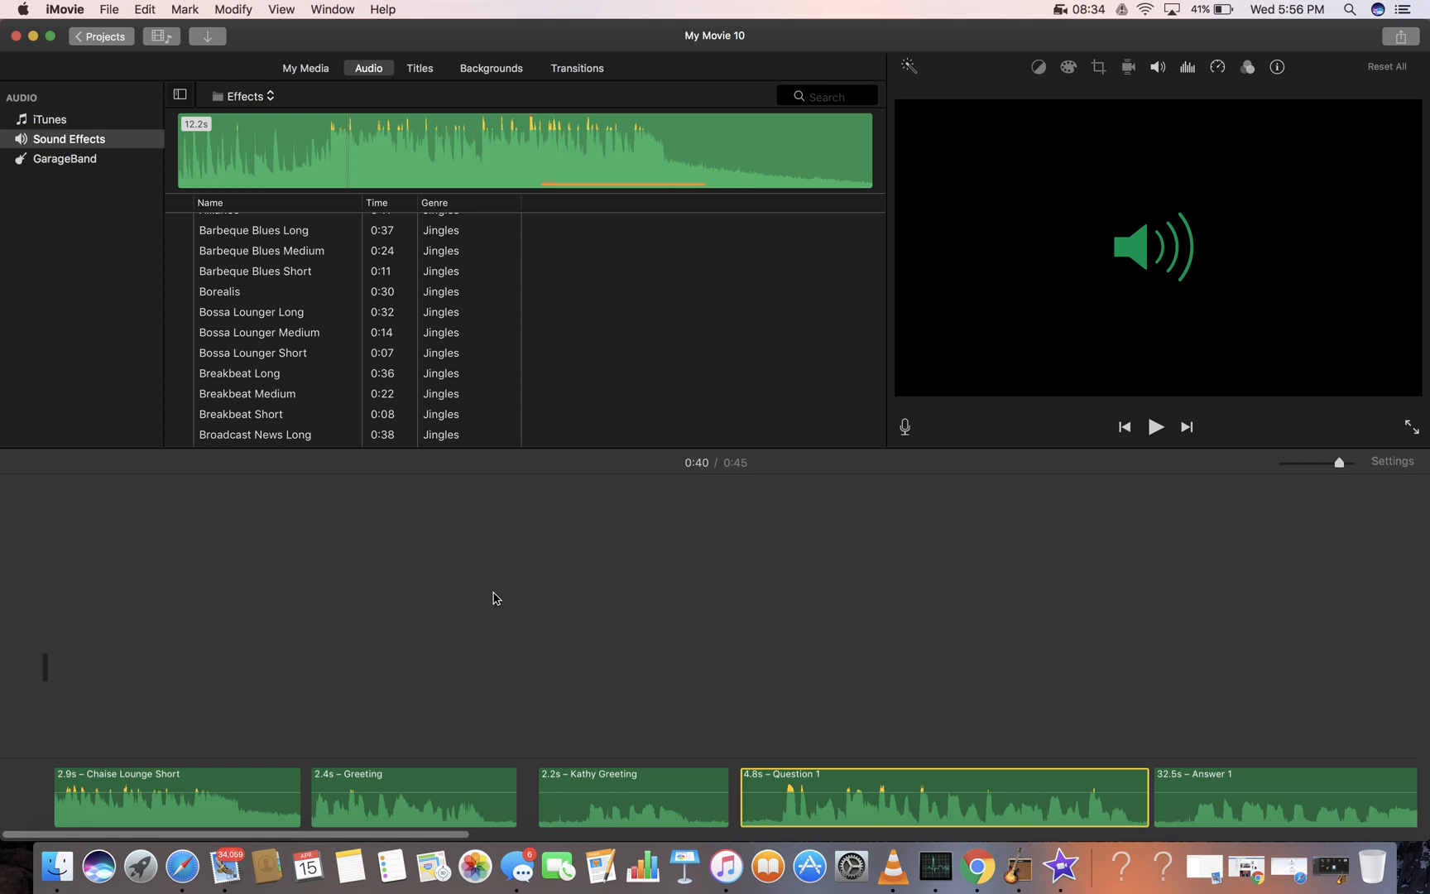
- Look through the ambience, animal, boom and foley sound effects for a sound suited to the project
scroll(345, 312, "up", 10)
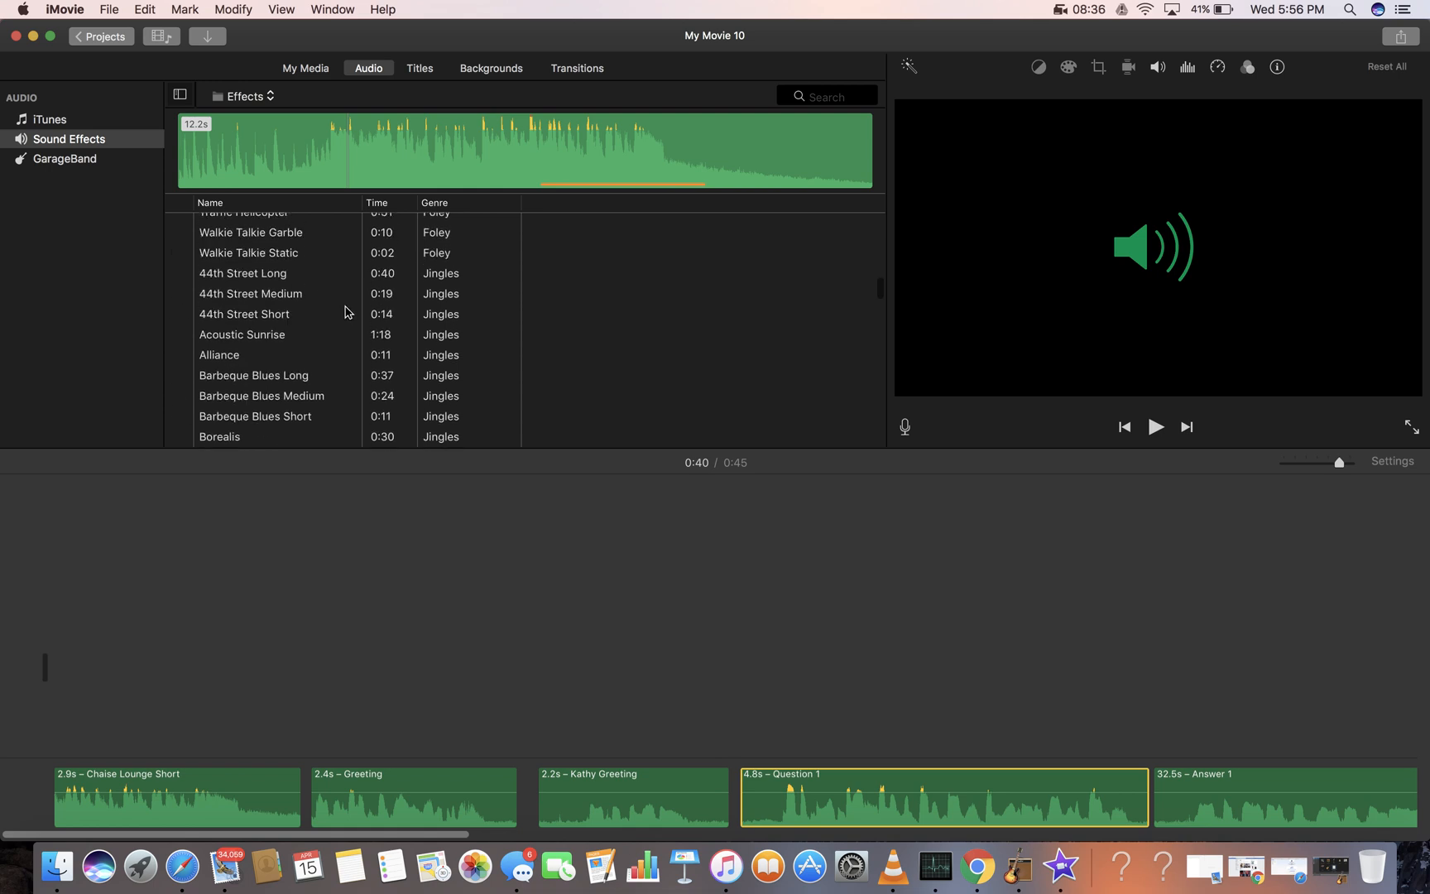
scroll(335, 265, "up", 15)
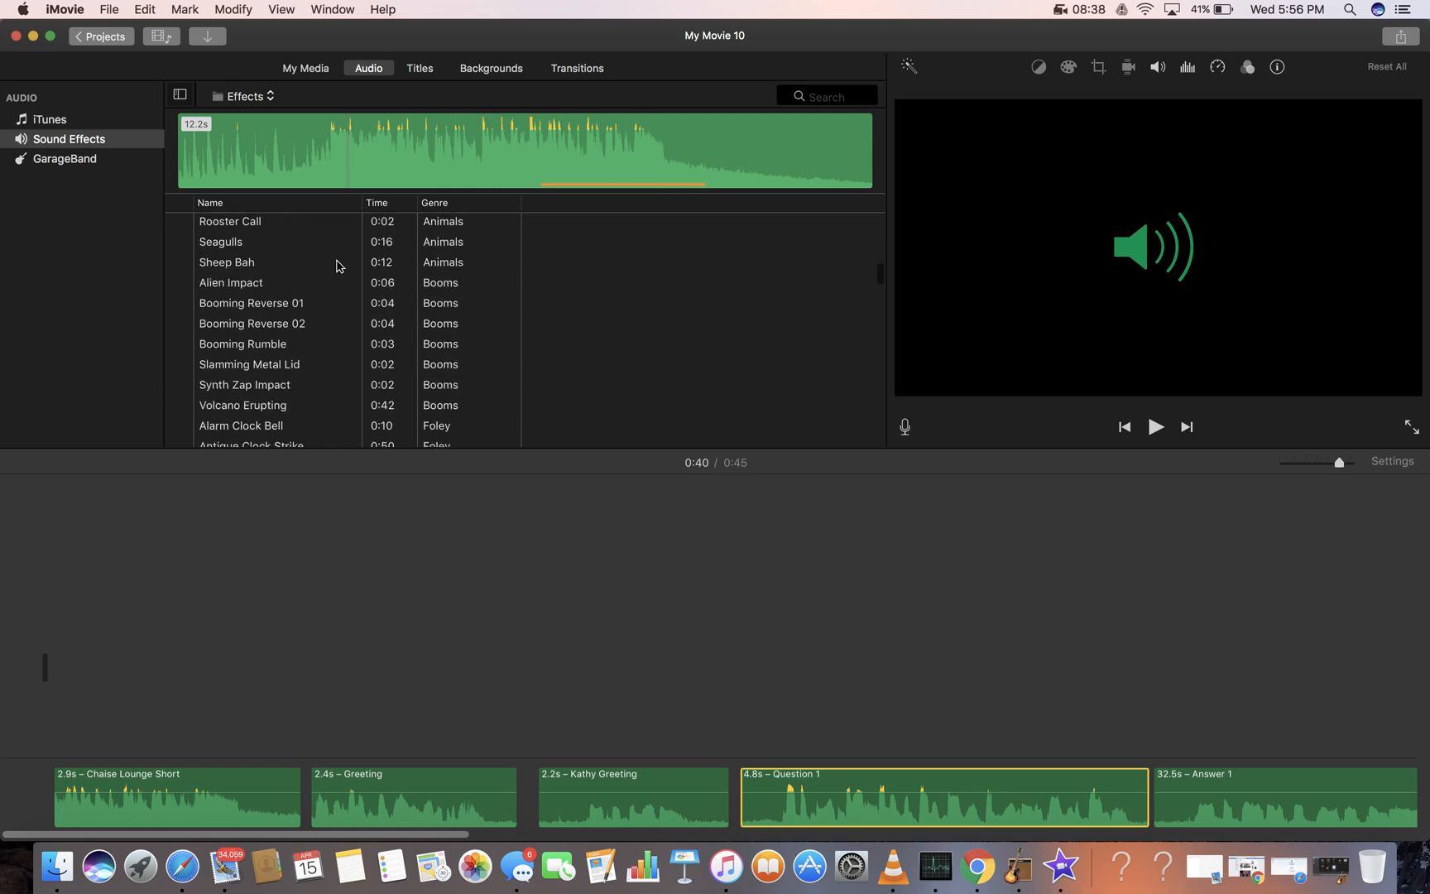
scroll(336, 266, "up", 3)
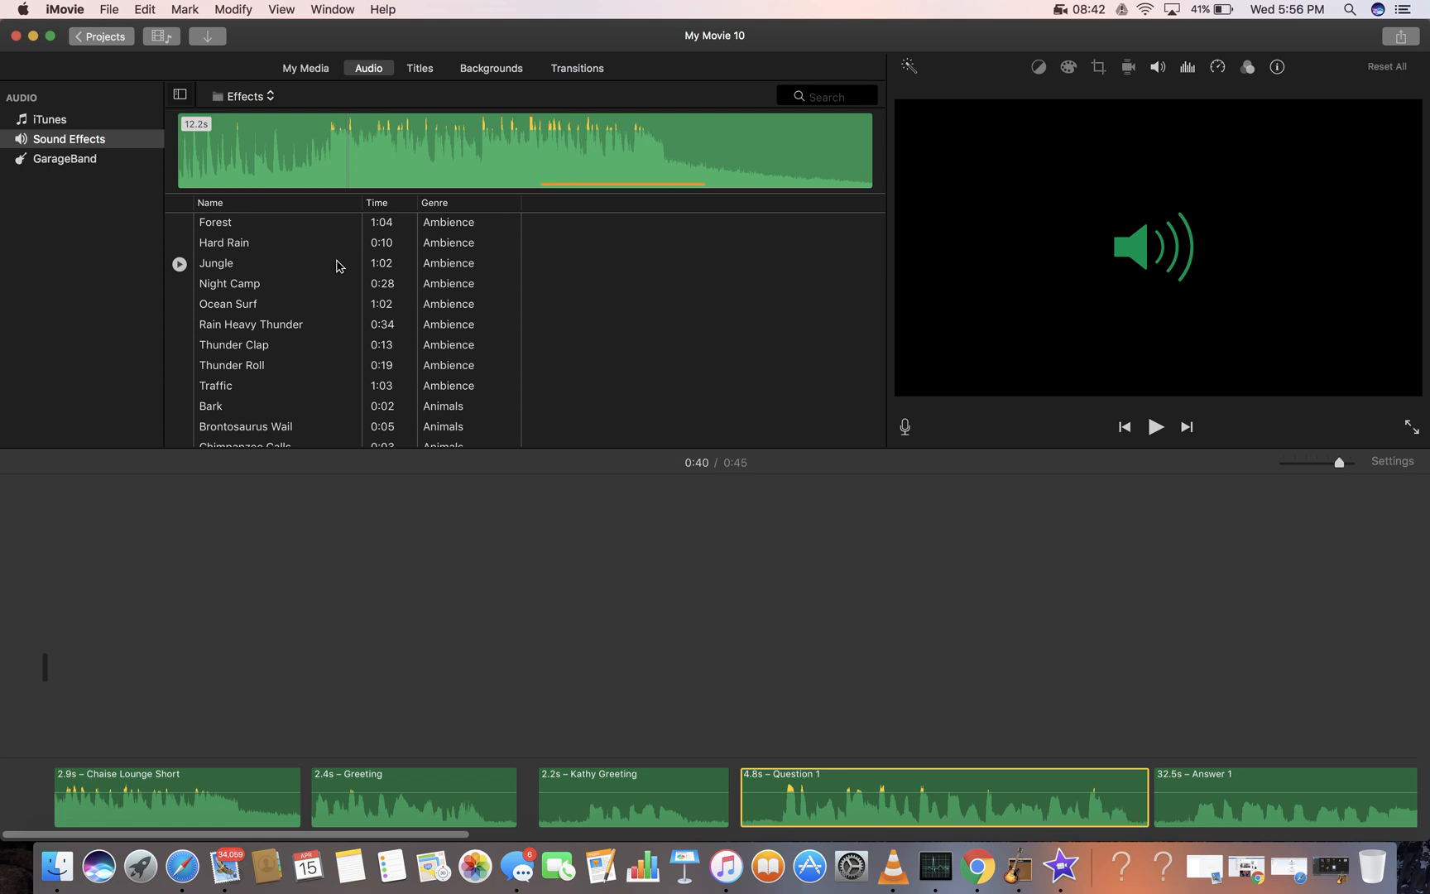
scroll(418, 374, "down", 3)
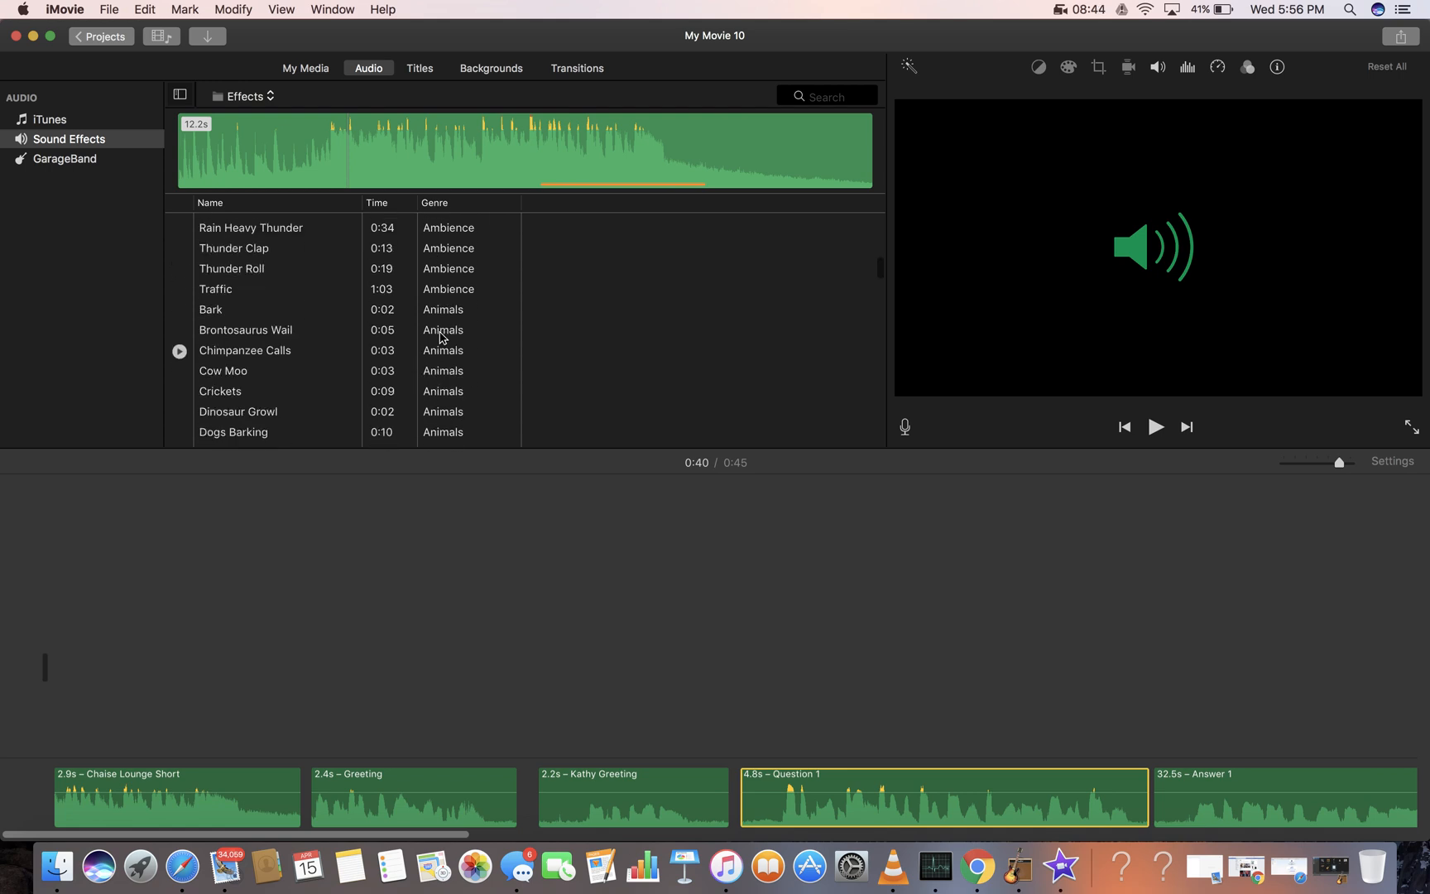
scroll(453, 320, "up", 10)
scroll(452, 320, "down", 6)
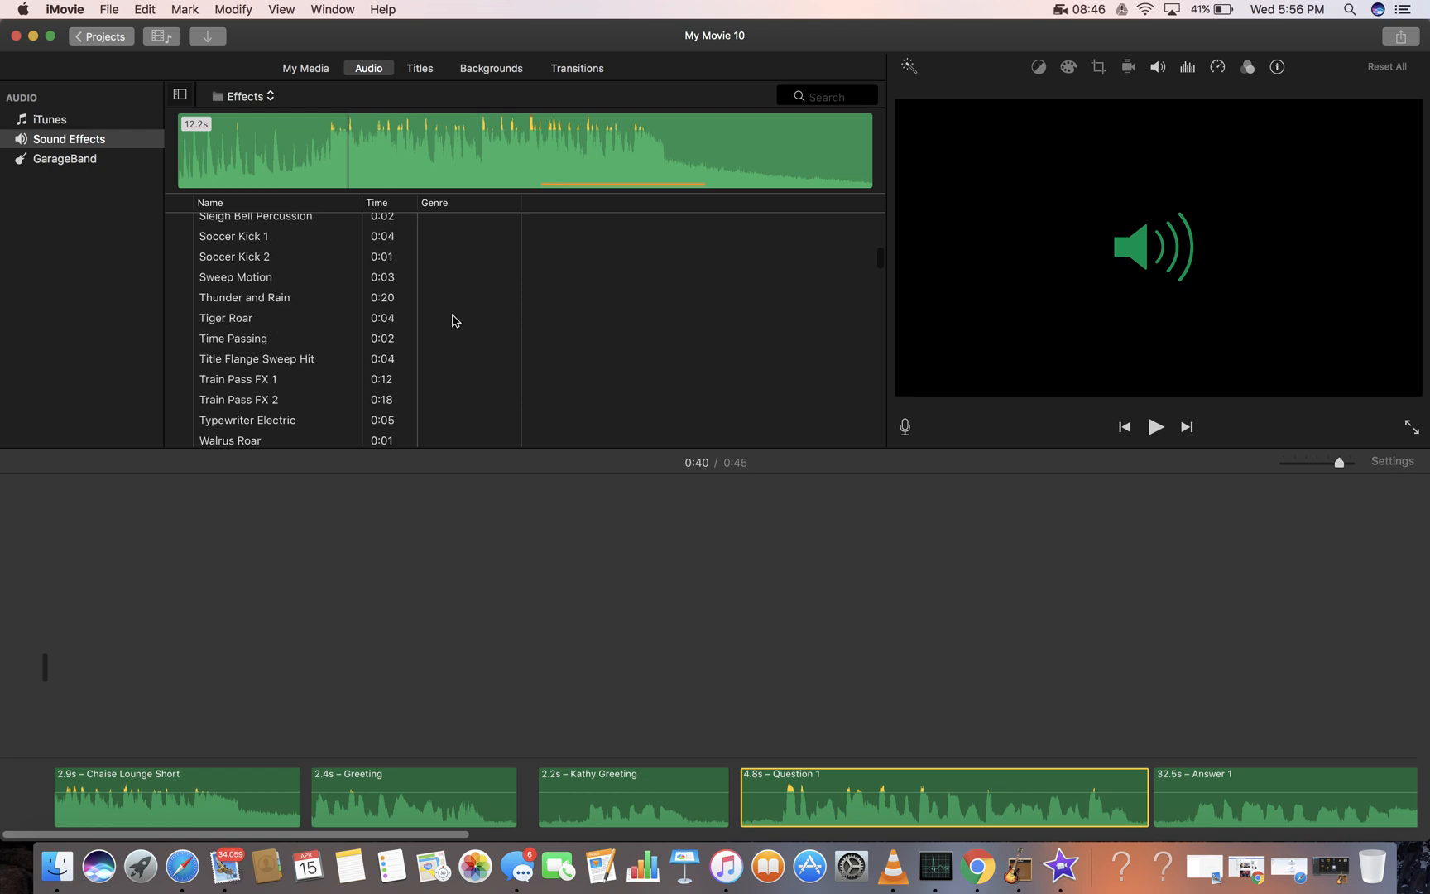
scroll(452, 320, "down", 8)
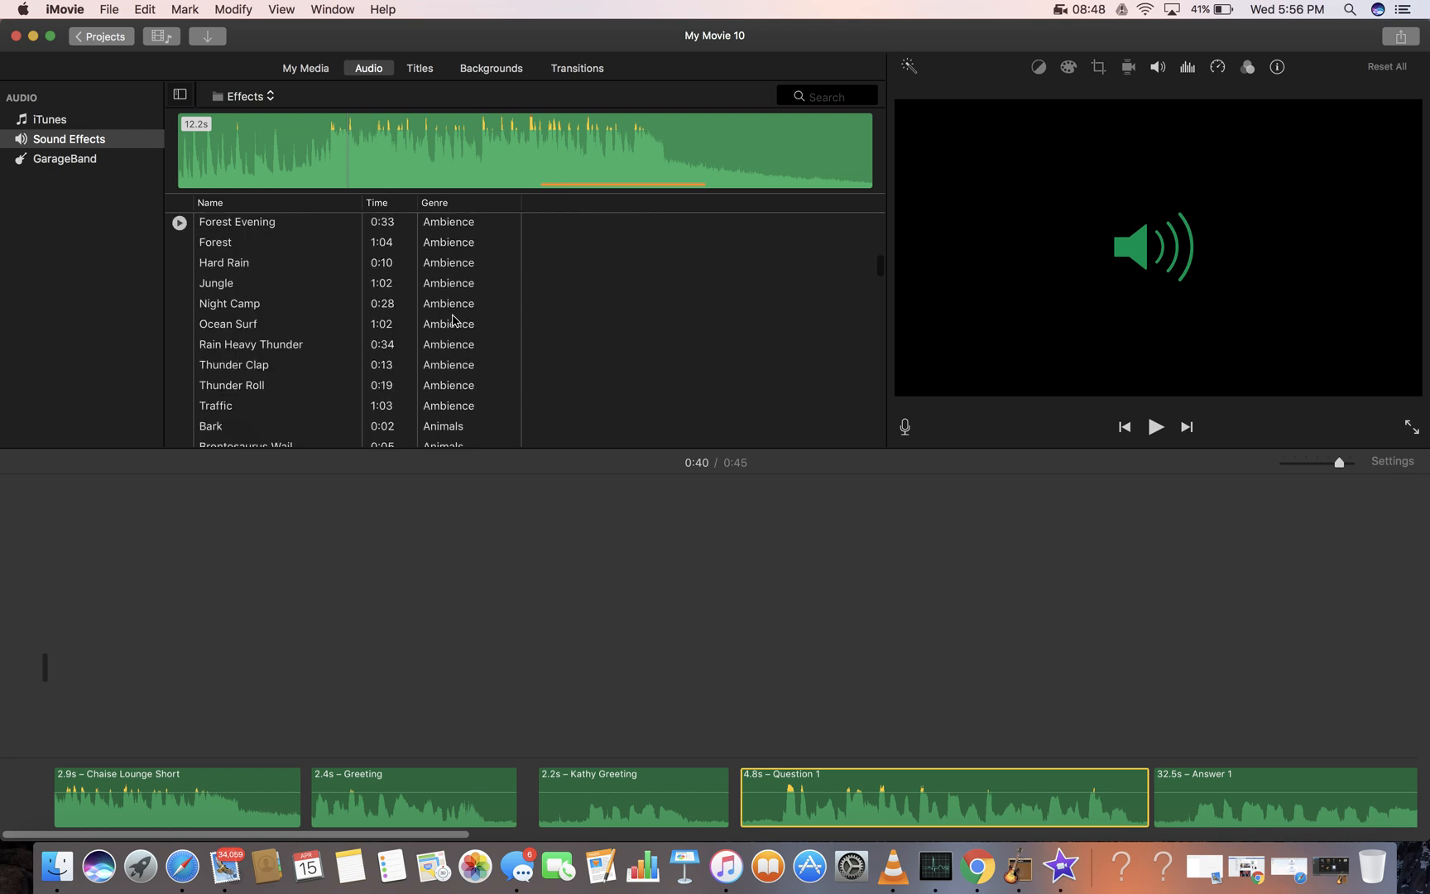
scroll(453, 320, "down", 8)
scroll(452, 320, "up", 1)
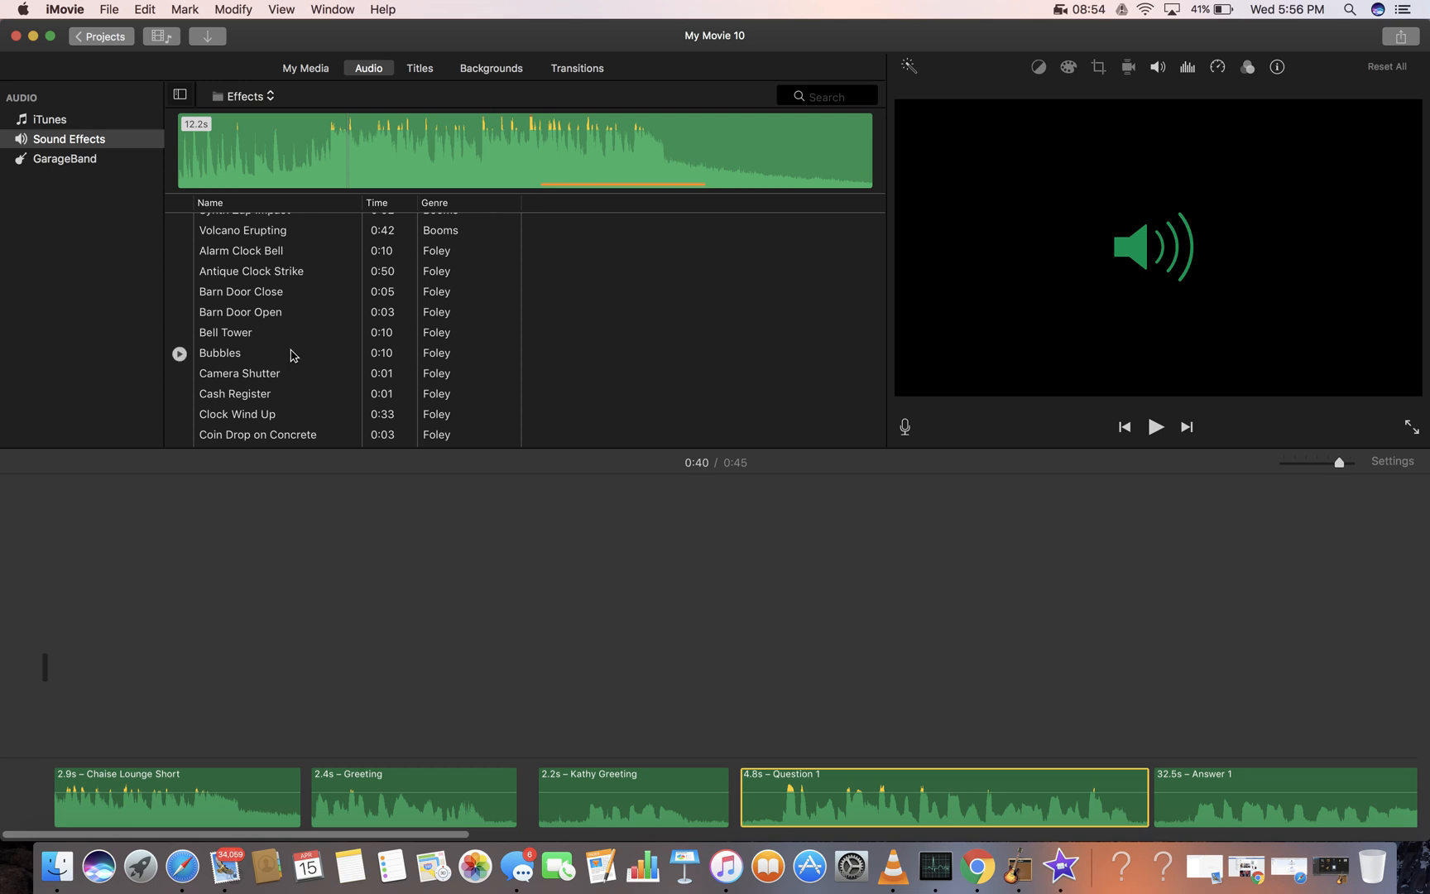
scroll(306, 377, "down", 2)
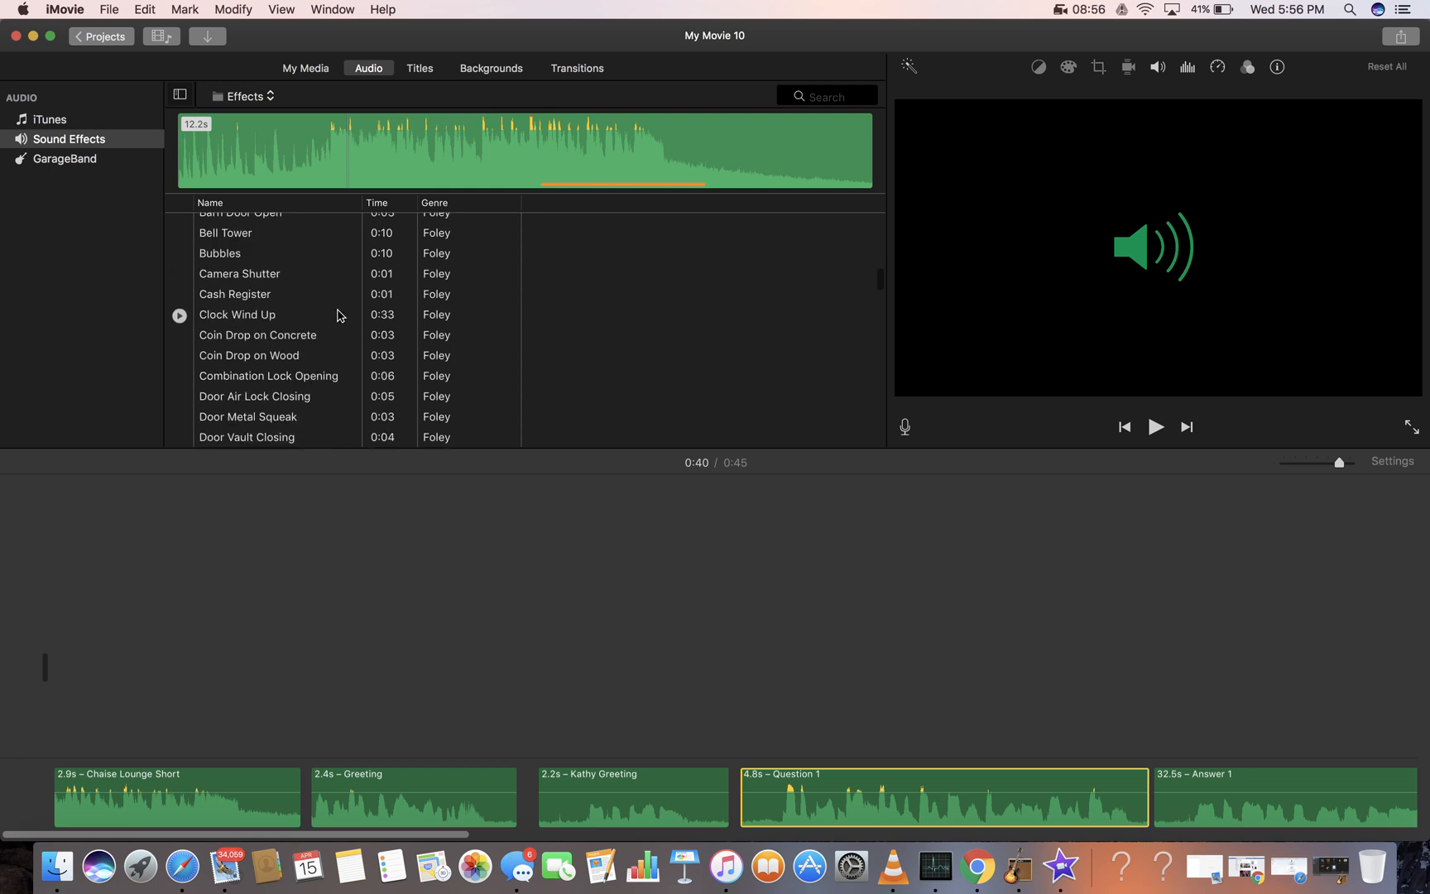
scroll(380, 361, "down", 8)
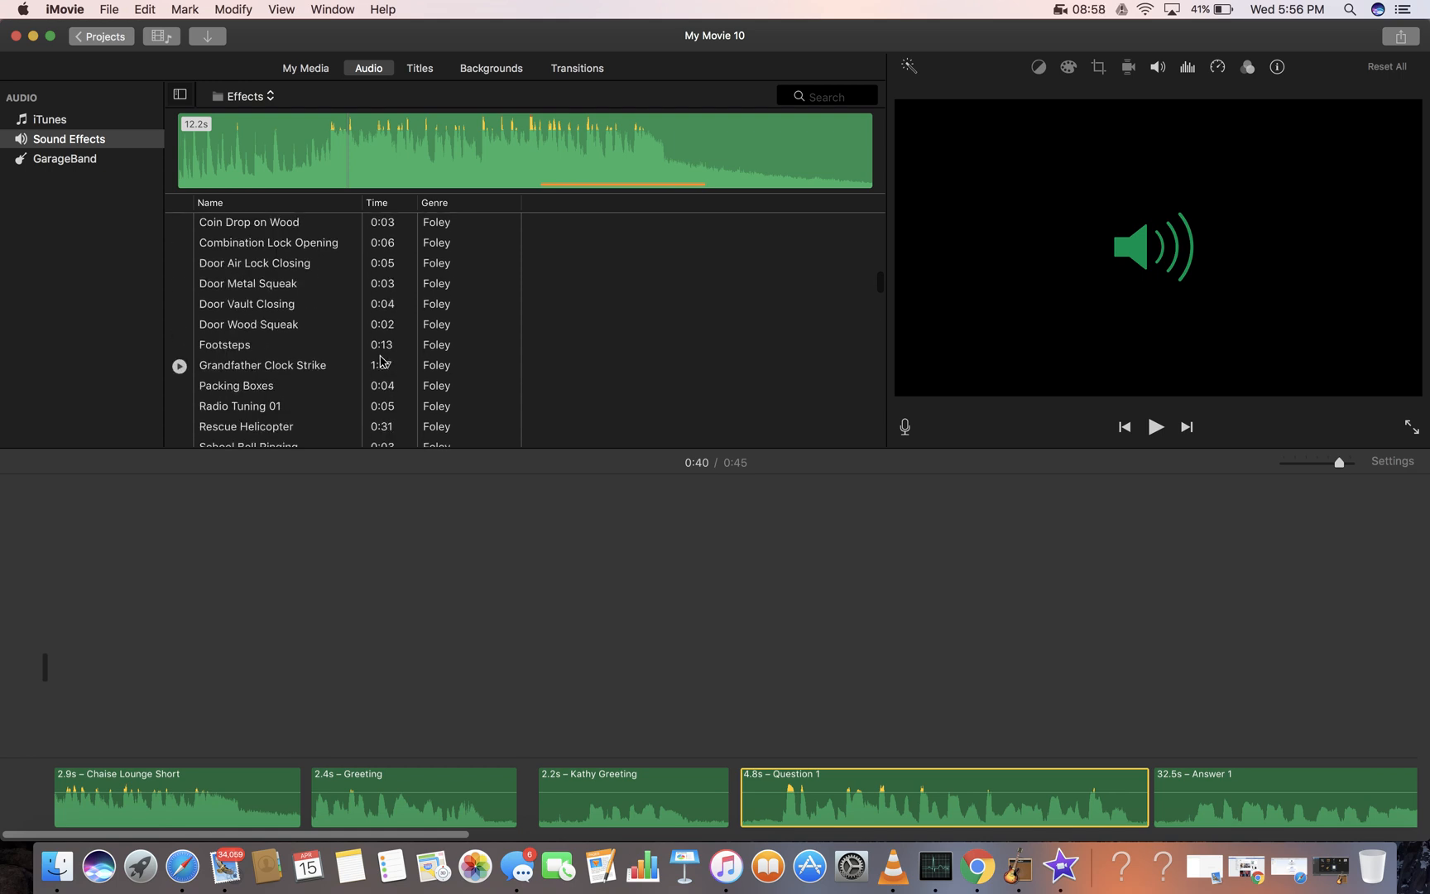
scroll(380, 361, "down", 2)
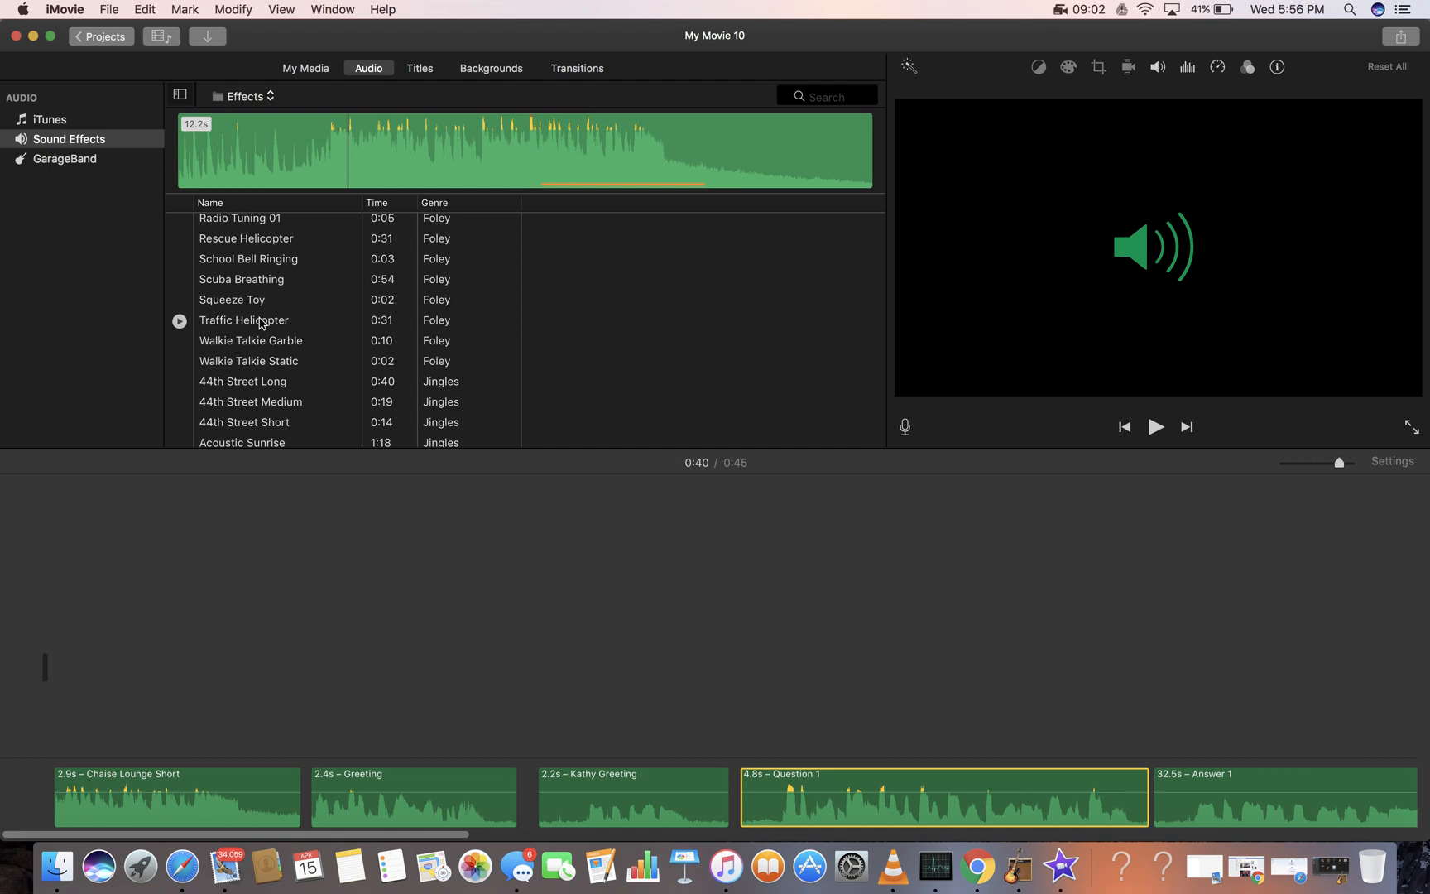
scroll(271, 335, "down", 2)
- Insert the Drone Dark Suspense 1 sound effect between the Question 1 and Answer 1 clips
scroll(277, 329, "up", 20)
scroll(277, 330, "up", 5)
scroll(277, 330, "up", 3)
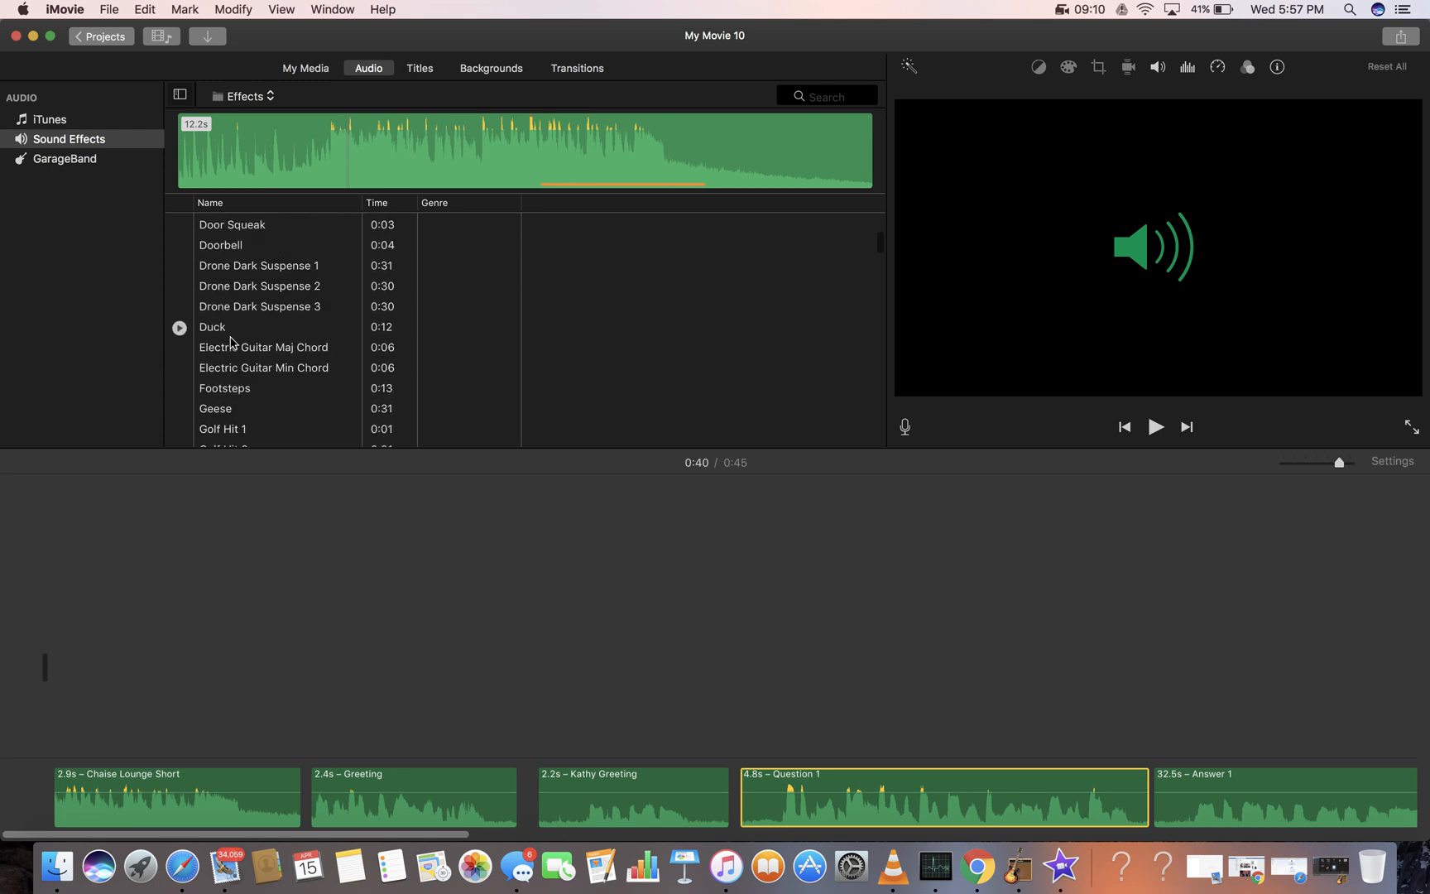
scroll(283, 309, "up", 3)
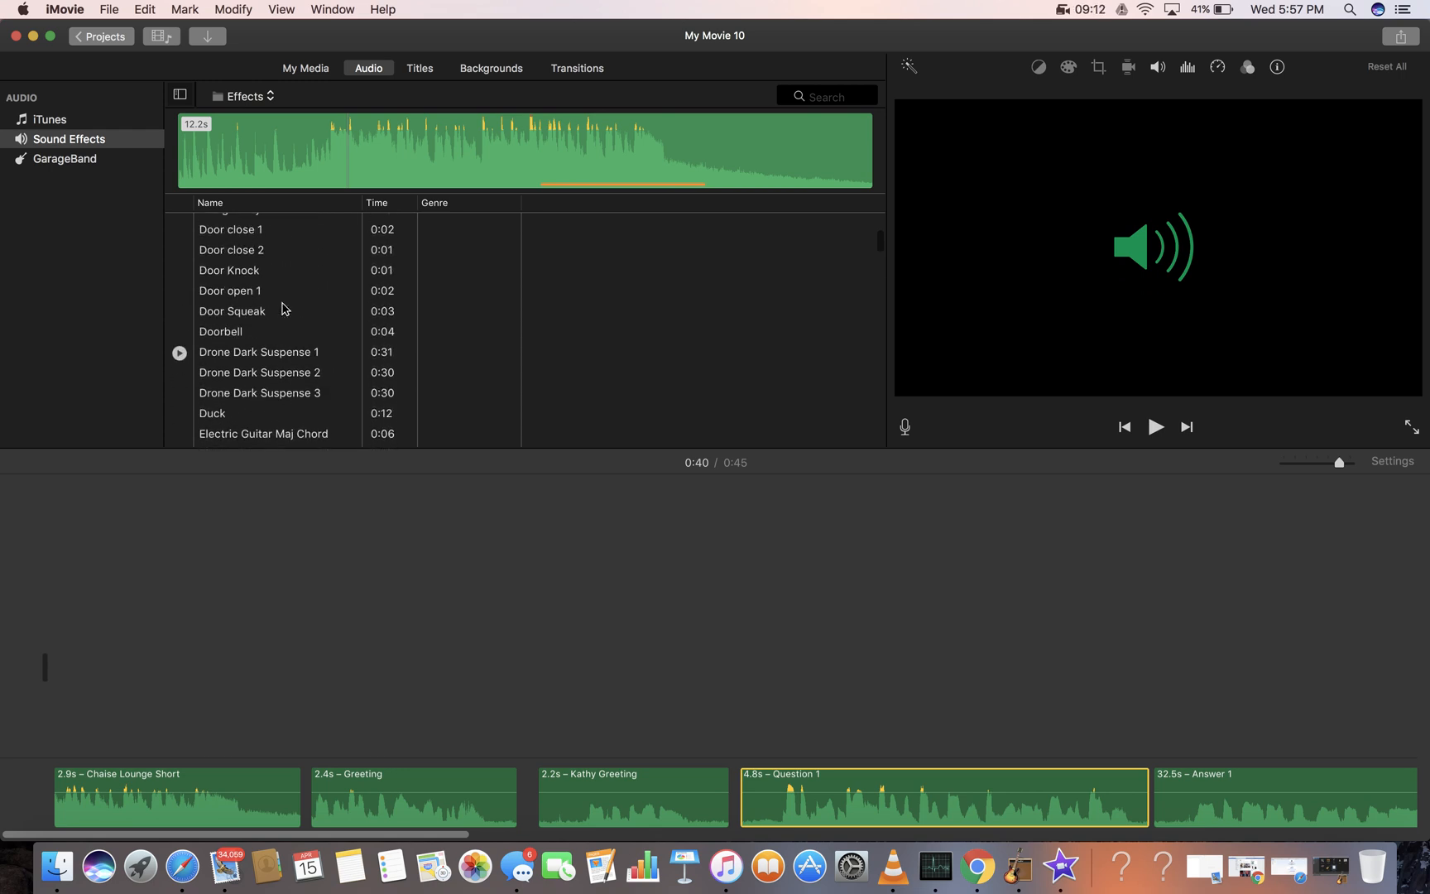
left_click_drag(273, 360, 1155, 800)
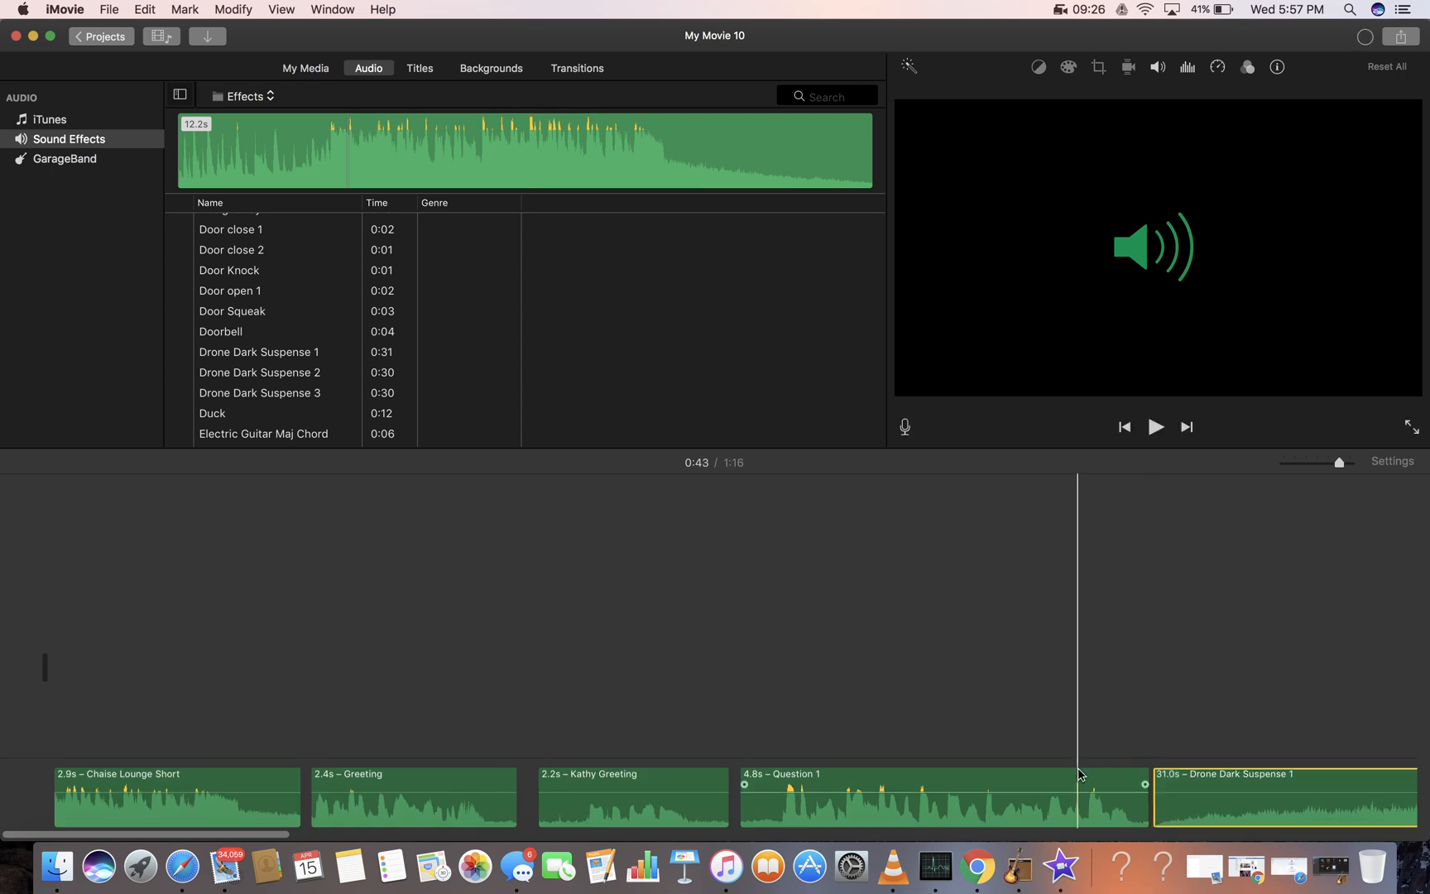
- Trim the end of the Drone Dark Suspense 1 clip to leave 2.4 s
scroll(1078, 770, "right", 10)
scroll(1077, 769, "right", 10)
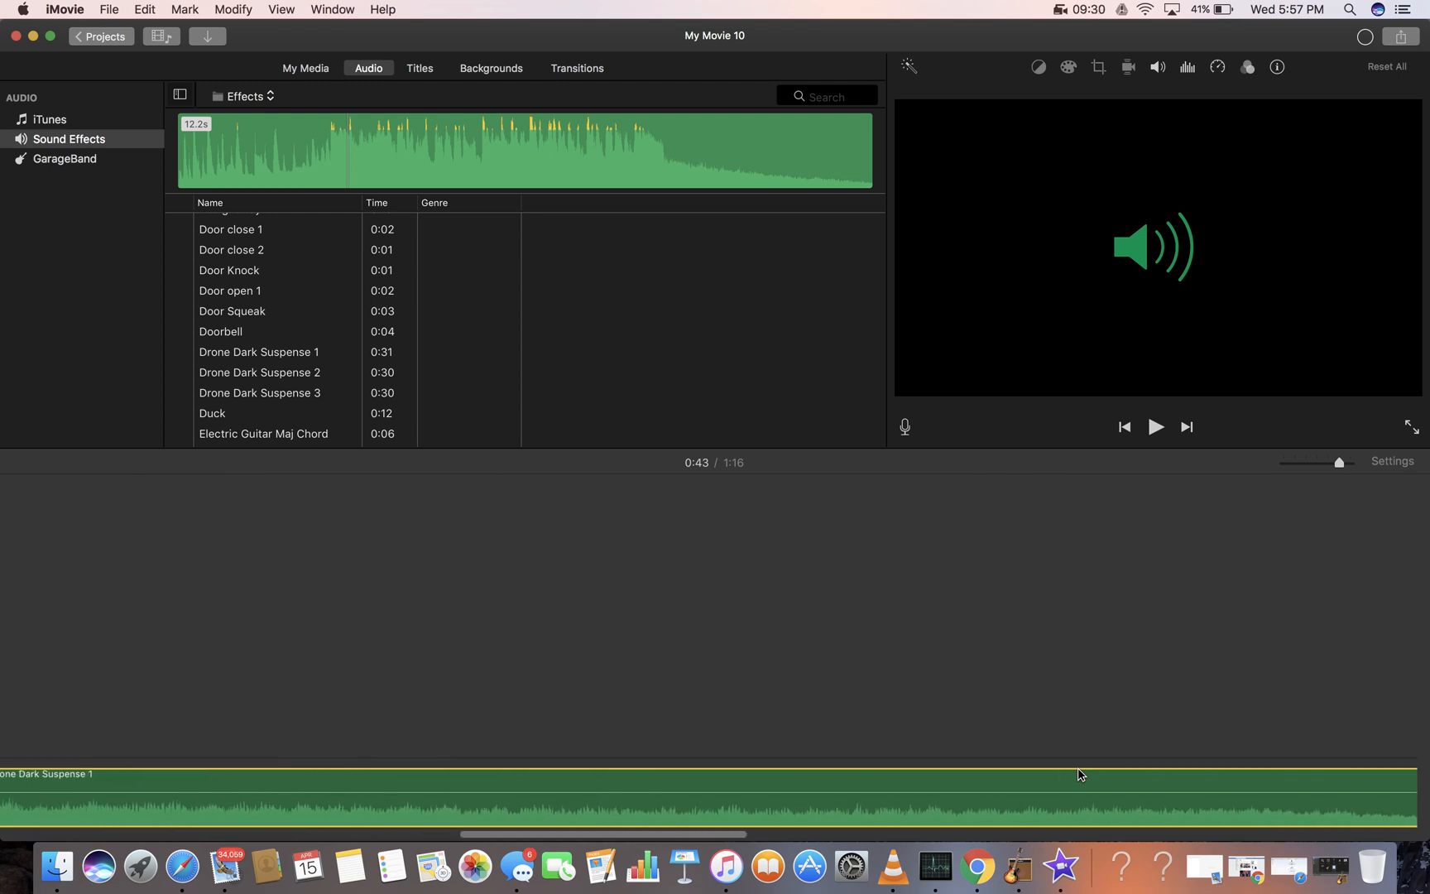
scroll(1077, 769, "right", 8)
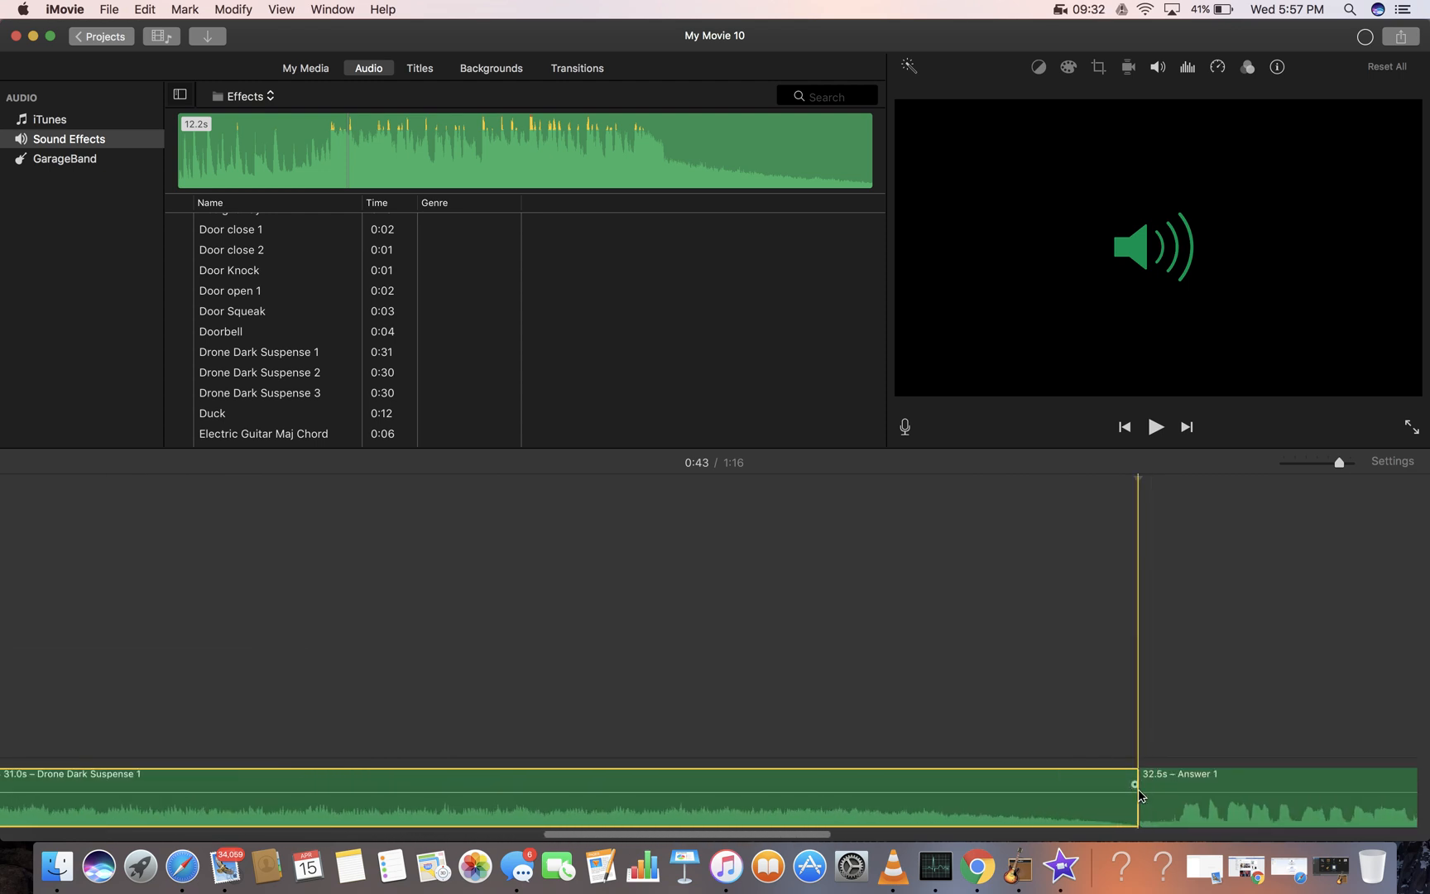
left_click_drag(1139, 792, 1041, 801)
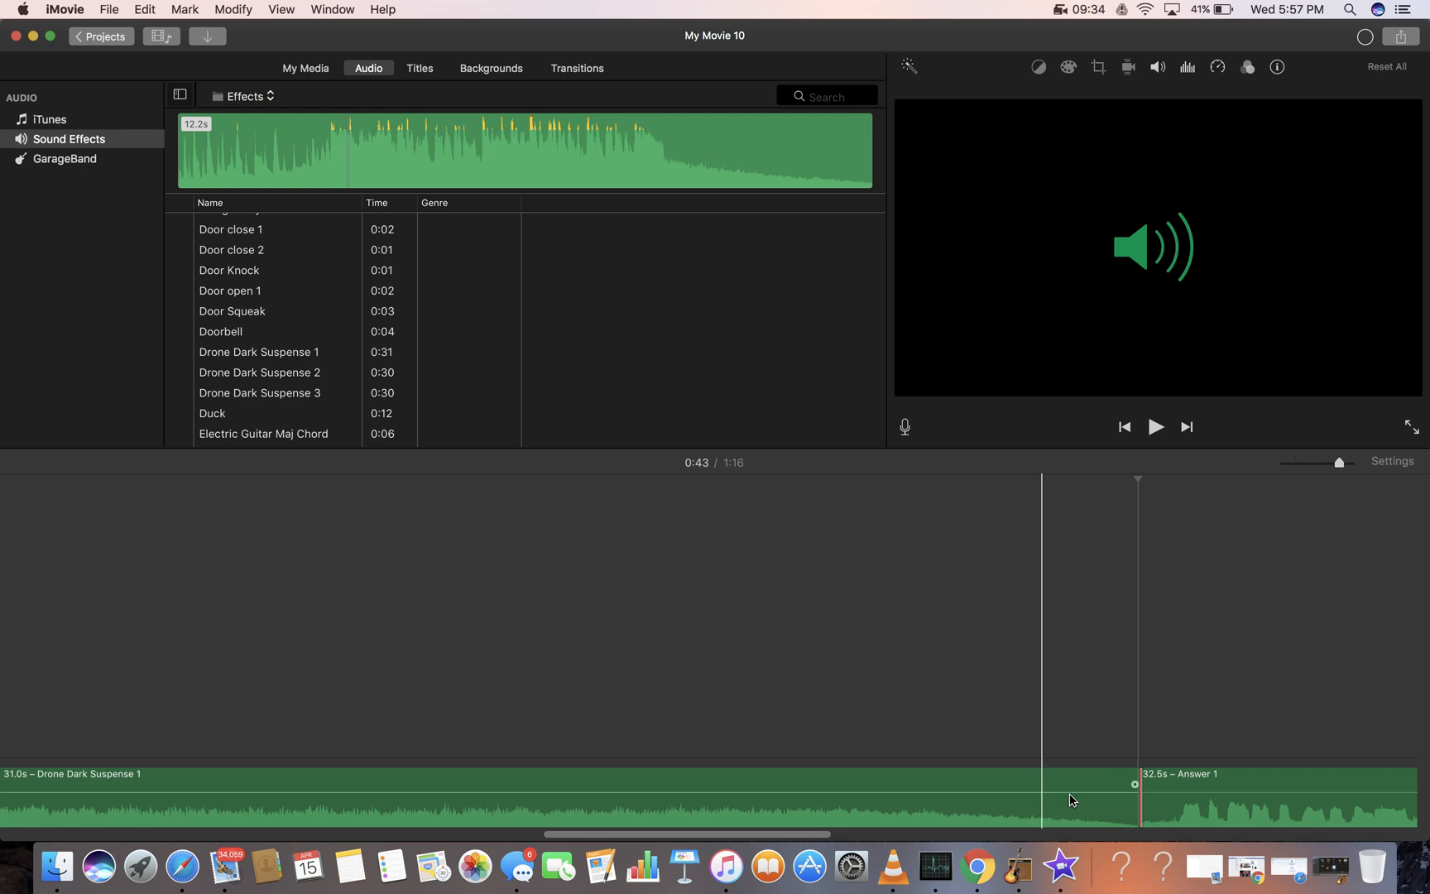
left_click_drag(1131, 797, 91, 799)
scroll(101, 788, "left", 8)
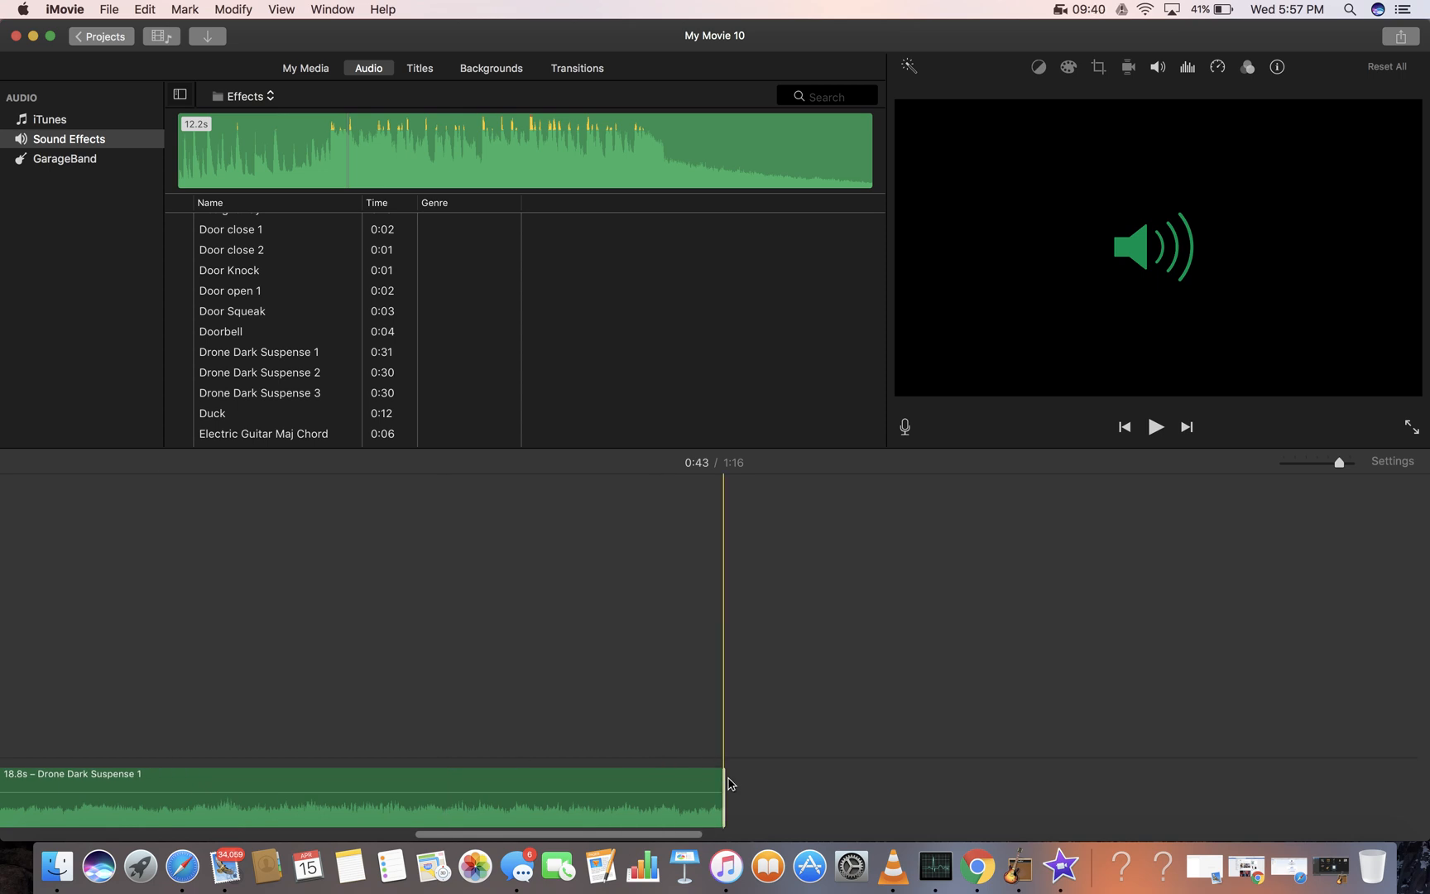
left_click_drag(722, 786, 110, 786)
scroll(189, 770, "left", 10)
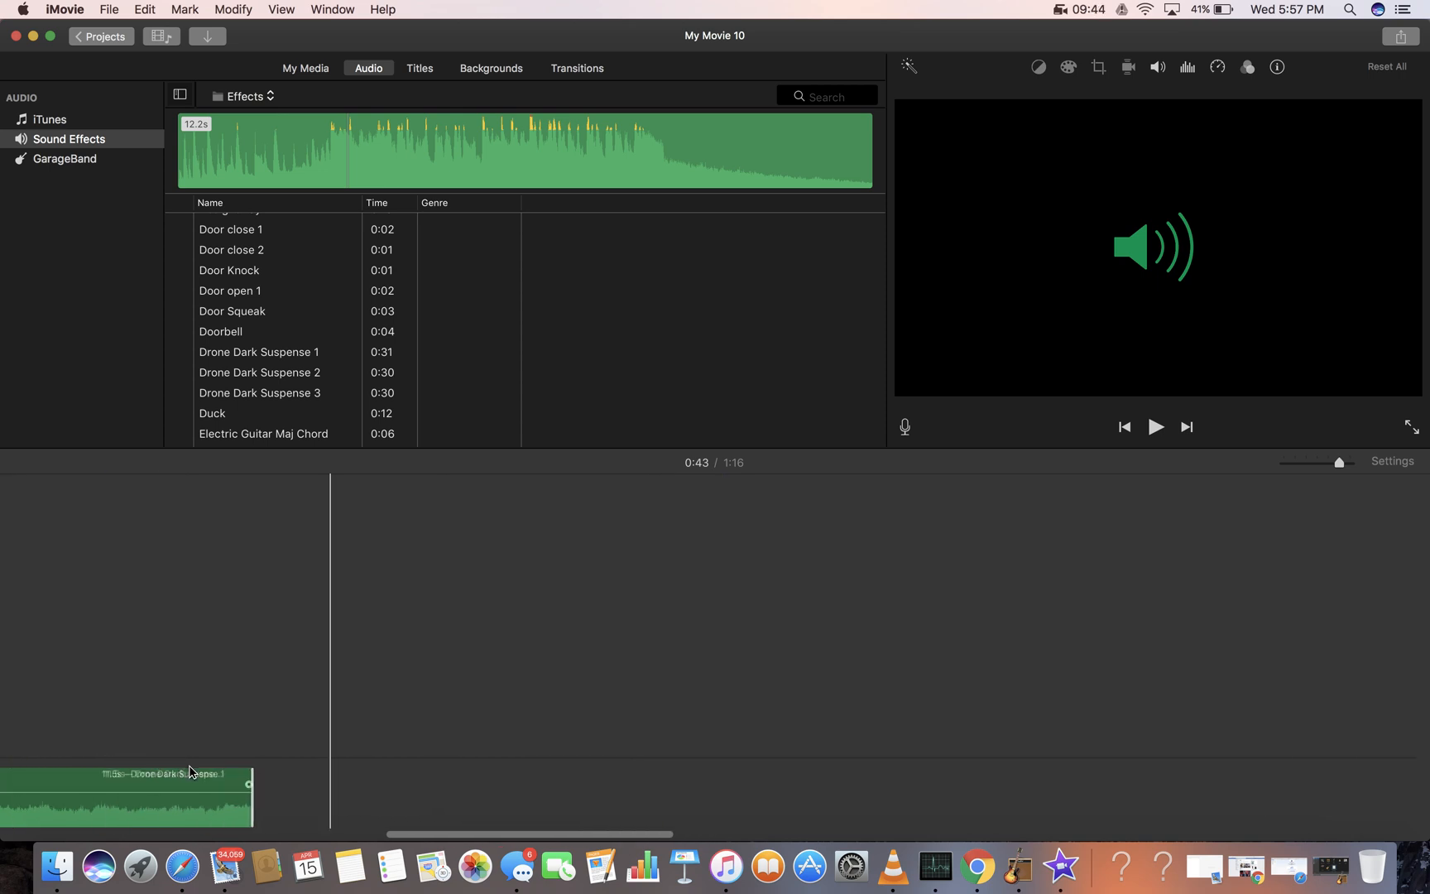
scroll(189, 772, "left", 5)
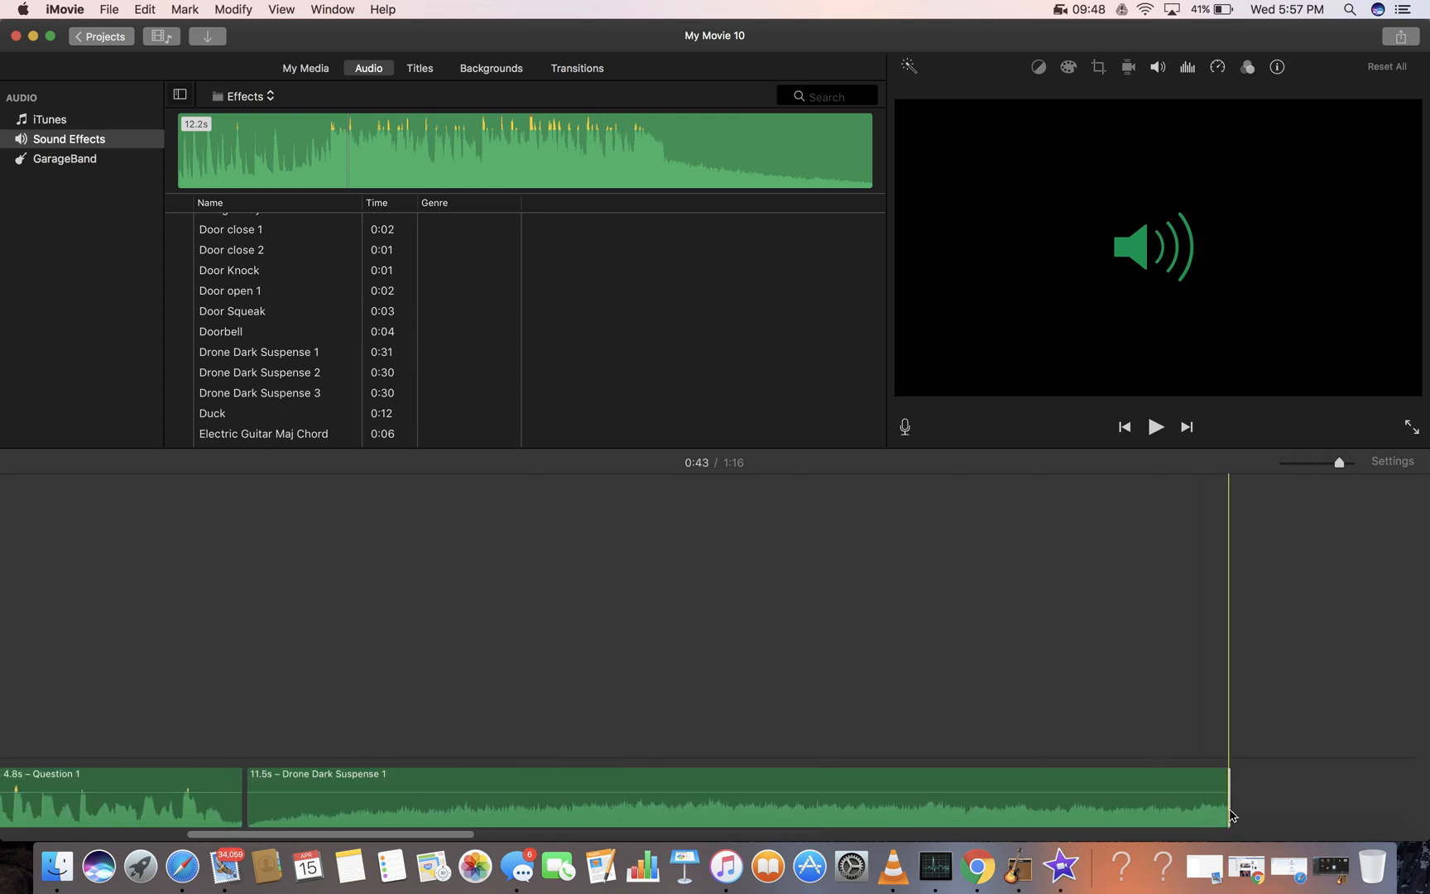
left_click(1217, 811)
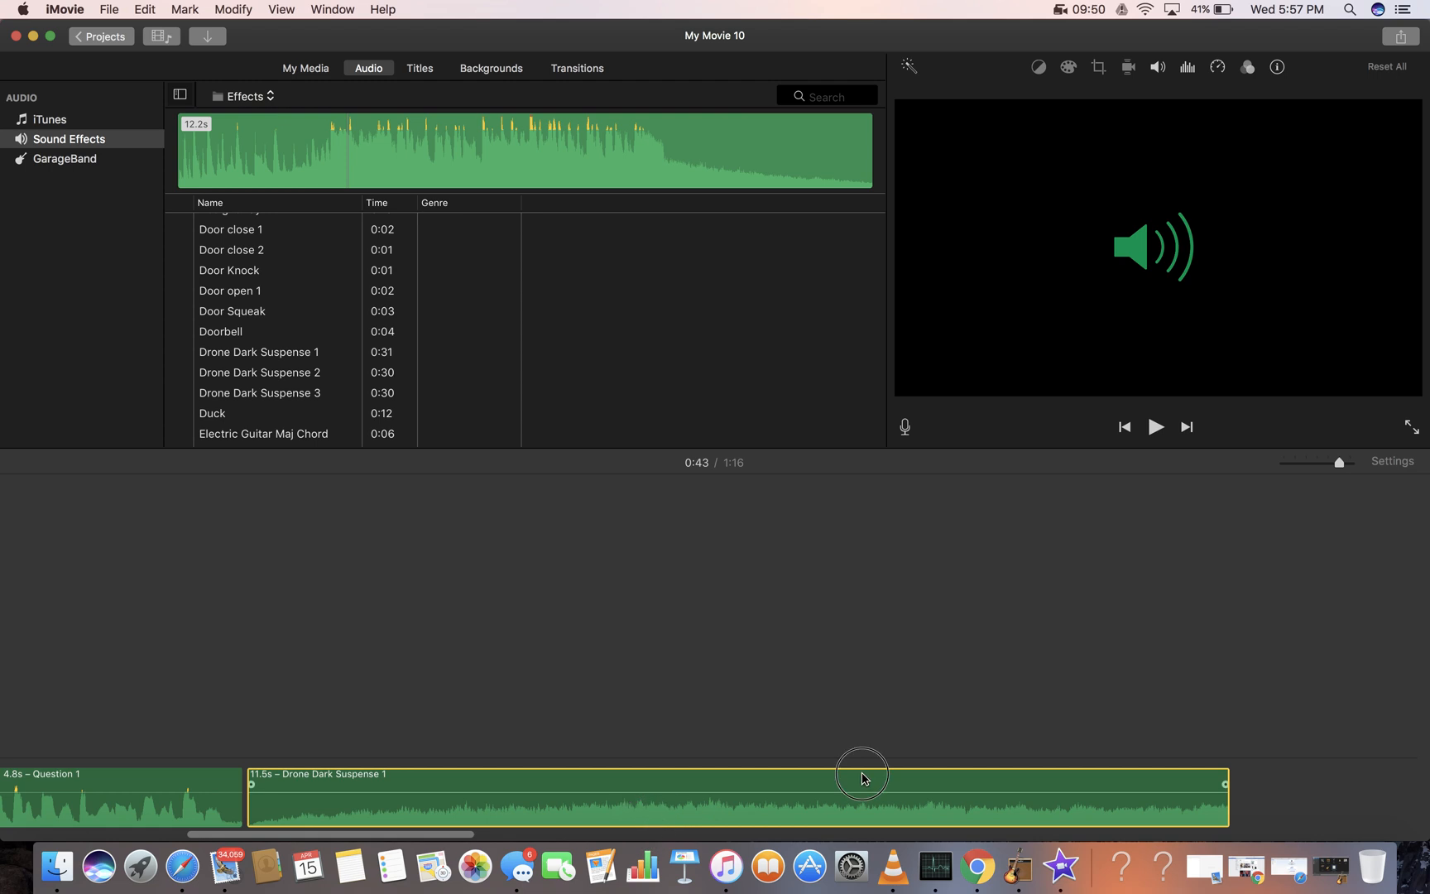
left_click_drag(1227, 790, 447, 819)
- Move the Answer 1 clip directly behind the trimmed Drone Dark Suspense 1 clip to close the gap
scroll(779, 766, "right", 5)
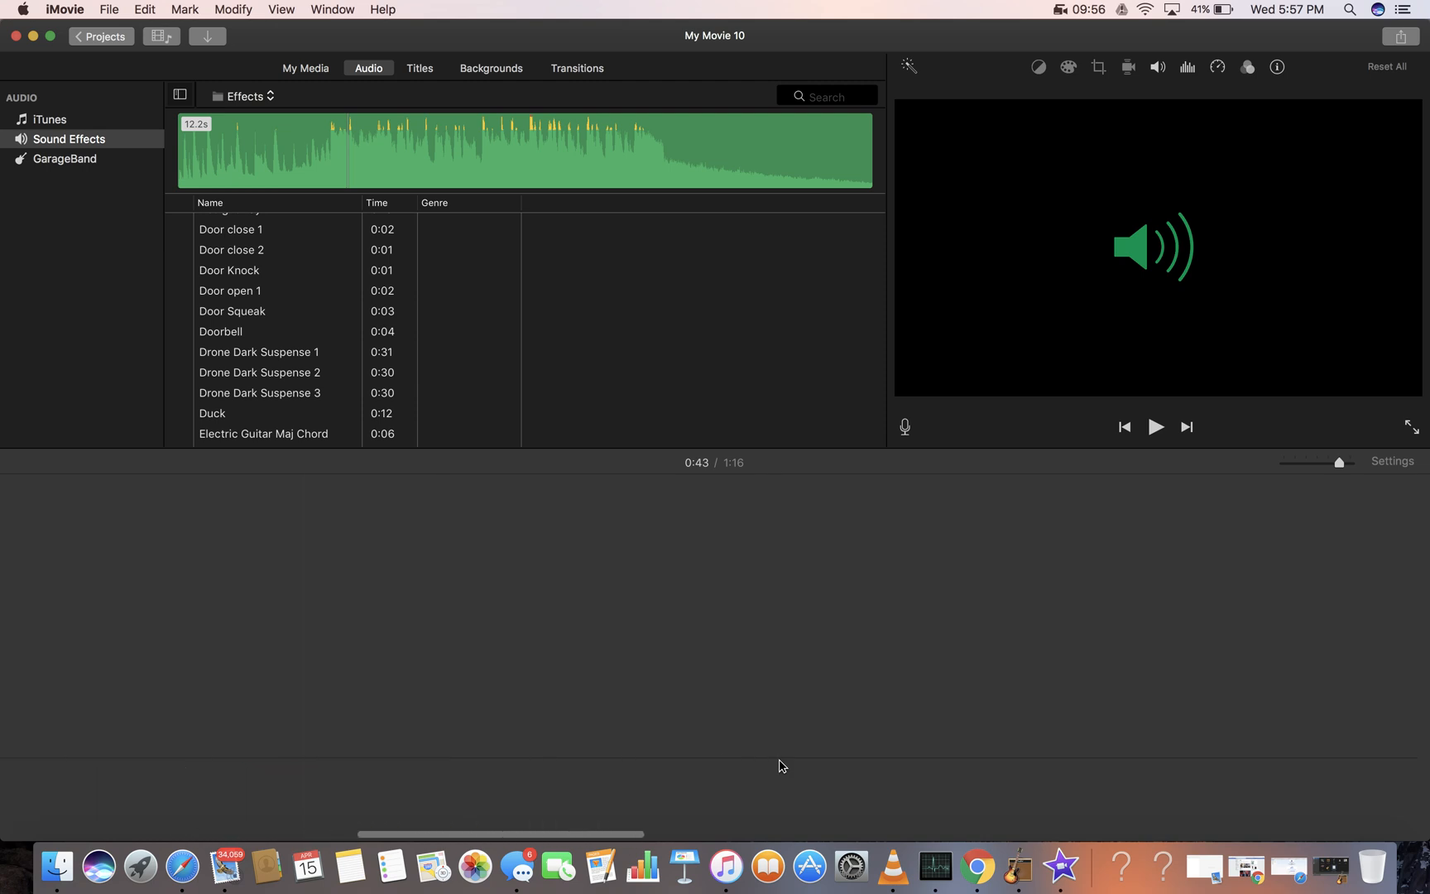
scroll(778, 766, "left", 5)
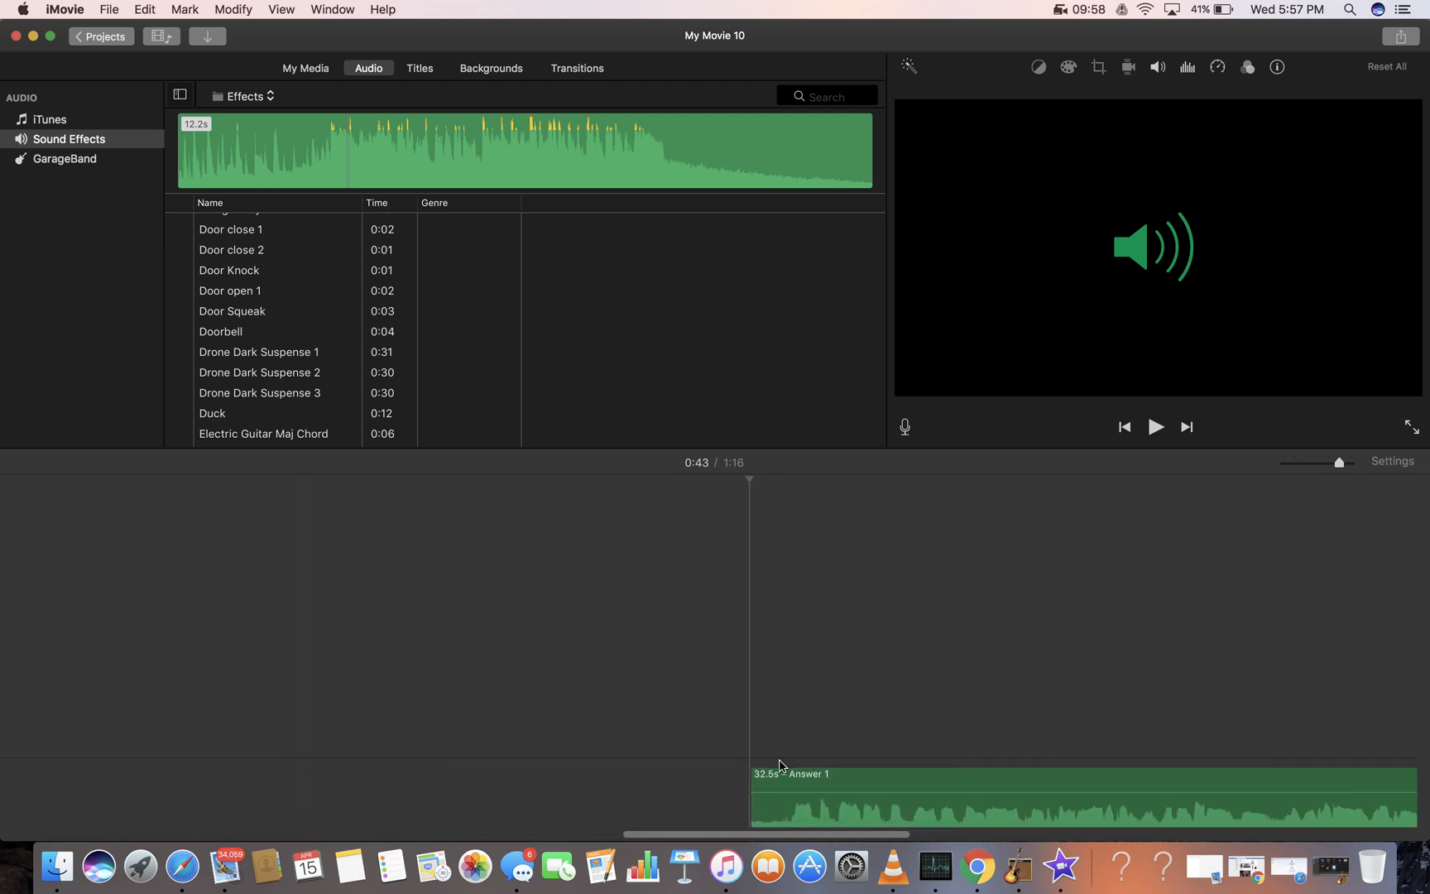
left_click(718, 776)
left_click_drag(718, 774, 1254, 801)
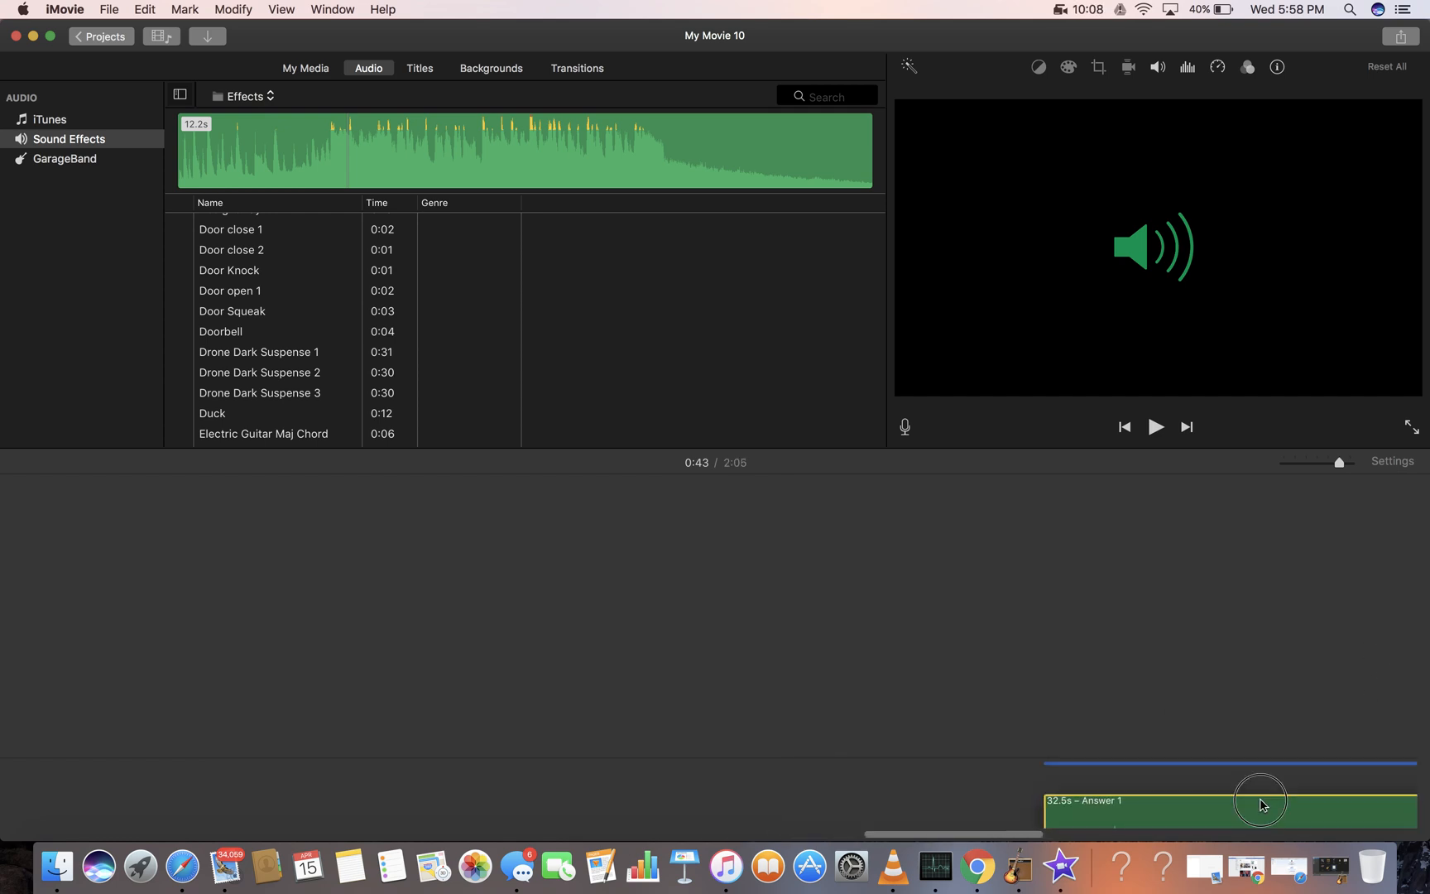
scroll(933, 779, "left", 5)
scroll(933, 780, "right", 8)
left_click(1283, 786)
left_click_drag(1282, 786, 3, 848)
left_click_drag(2, 819, 252, 782)
scroll(189, 729, "left", 10)
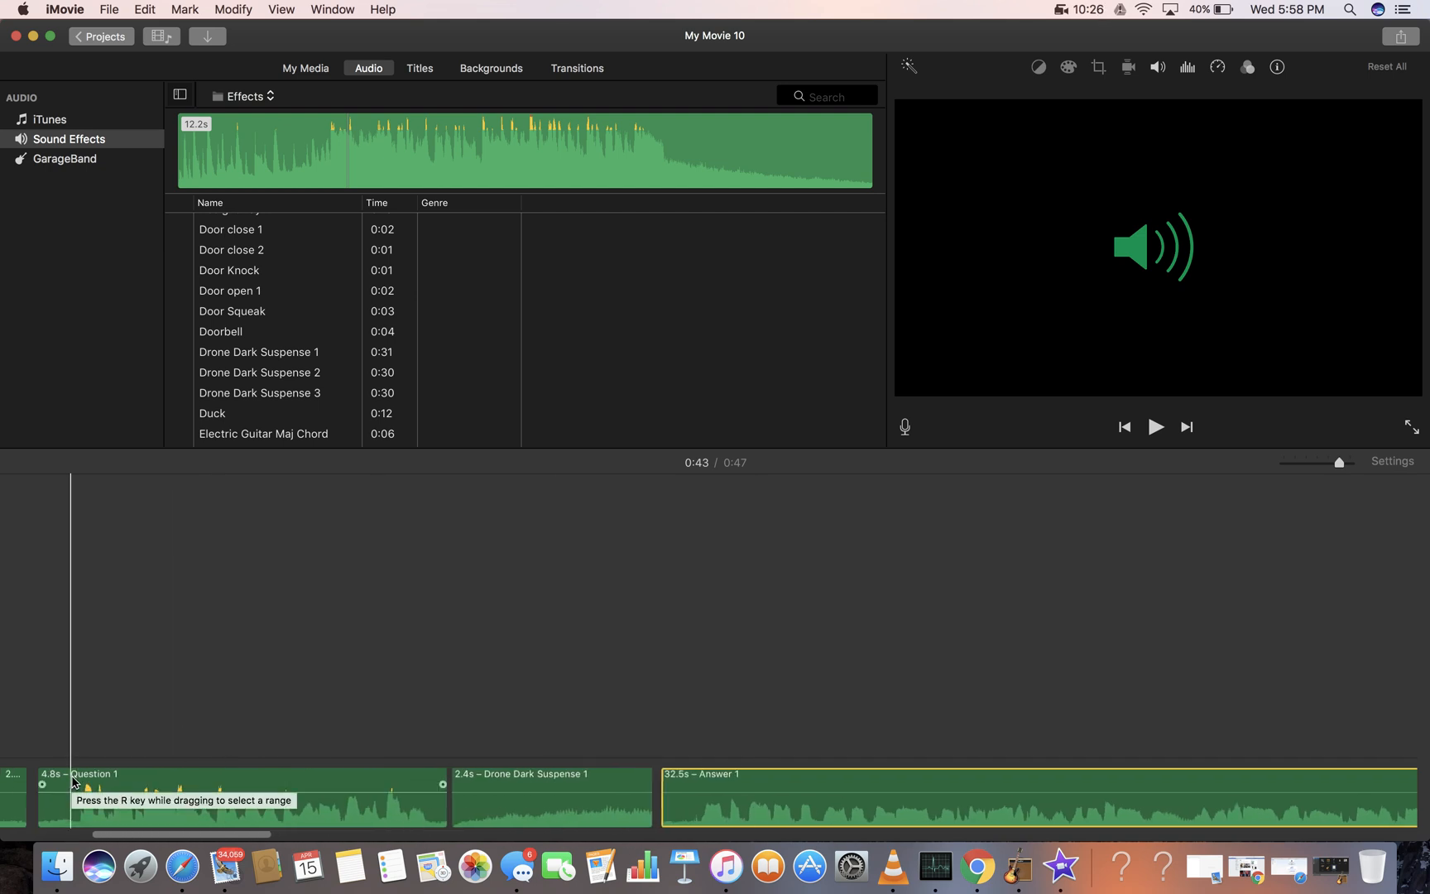
- Play the timeline from the start of Question 1 through the suspense sound into Answer 1
left_click(73, 781)
key("space")
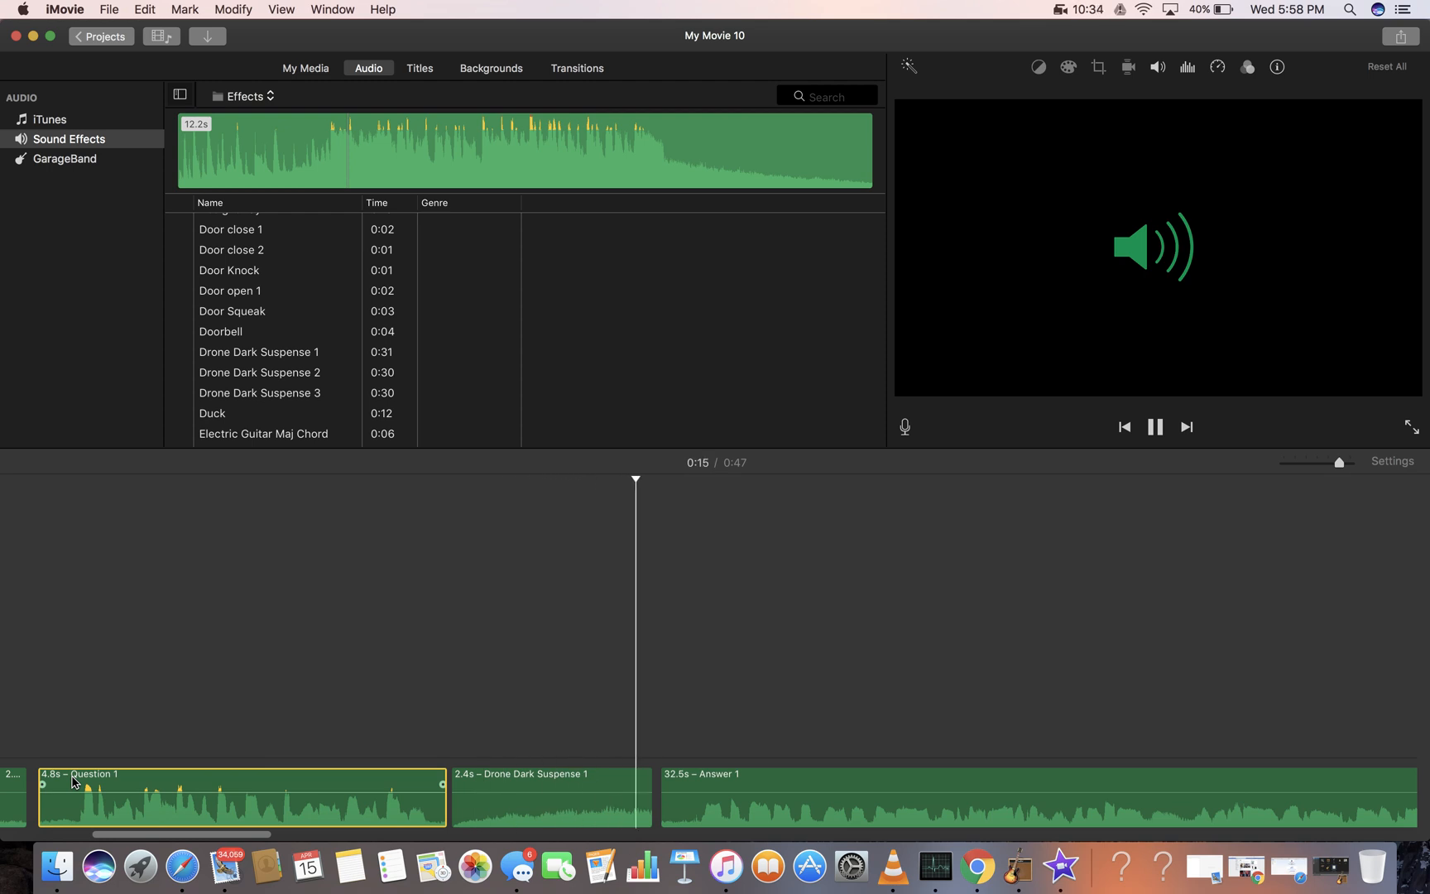
key("space")
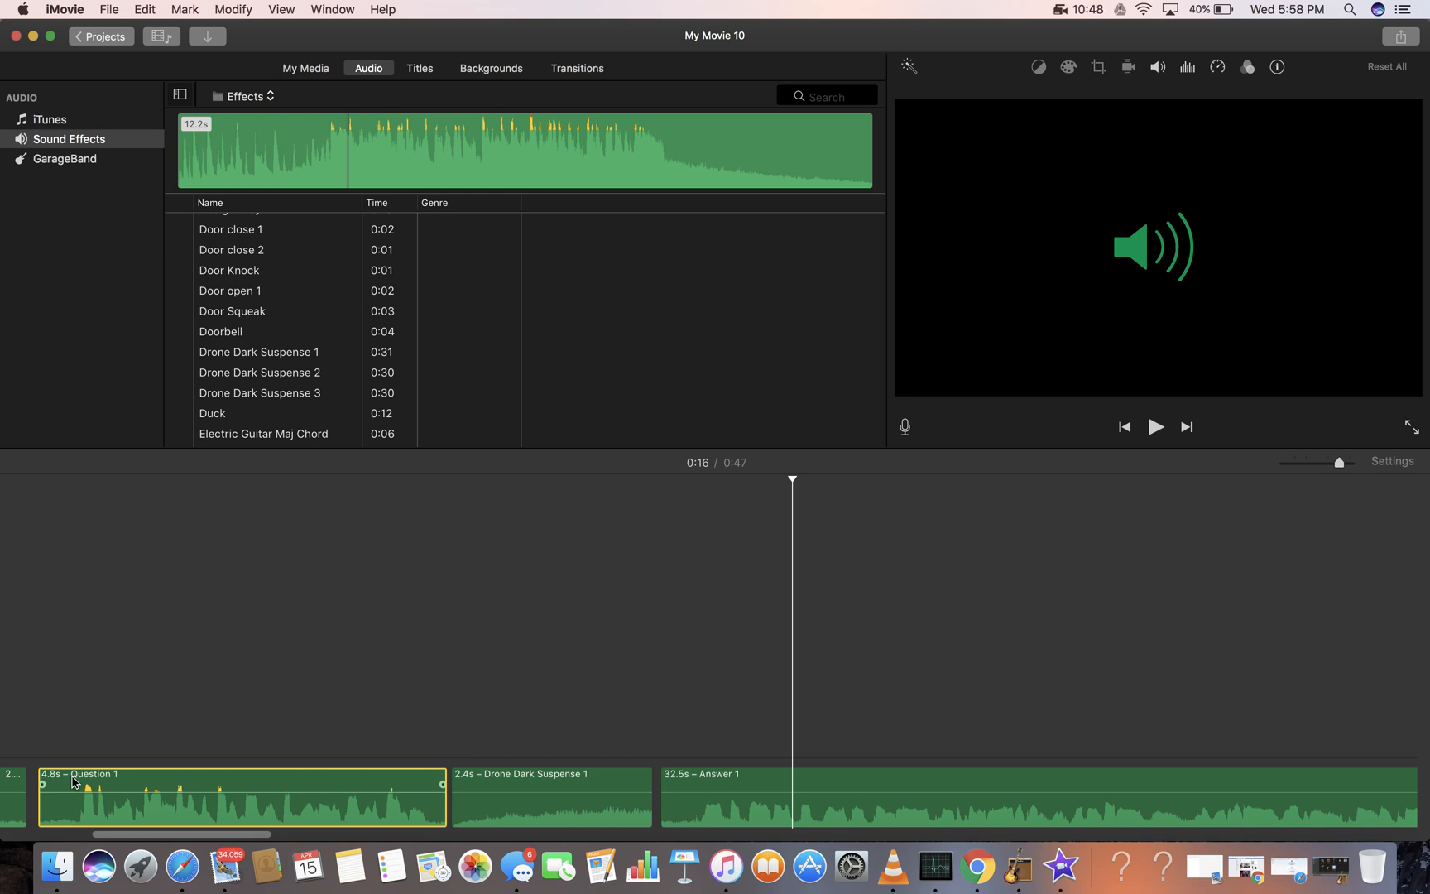
- Start a file export of the project and title it Podcast
left_click(109, 9)
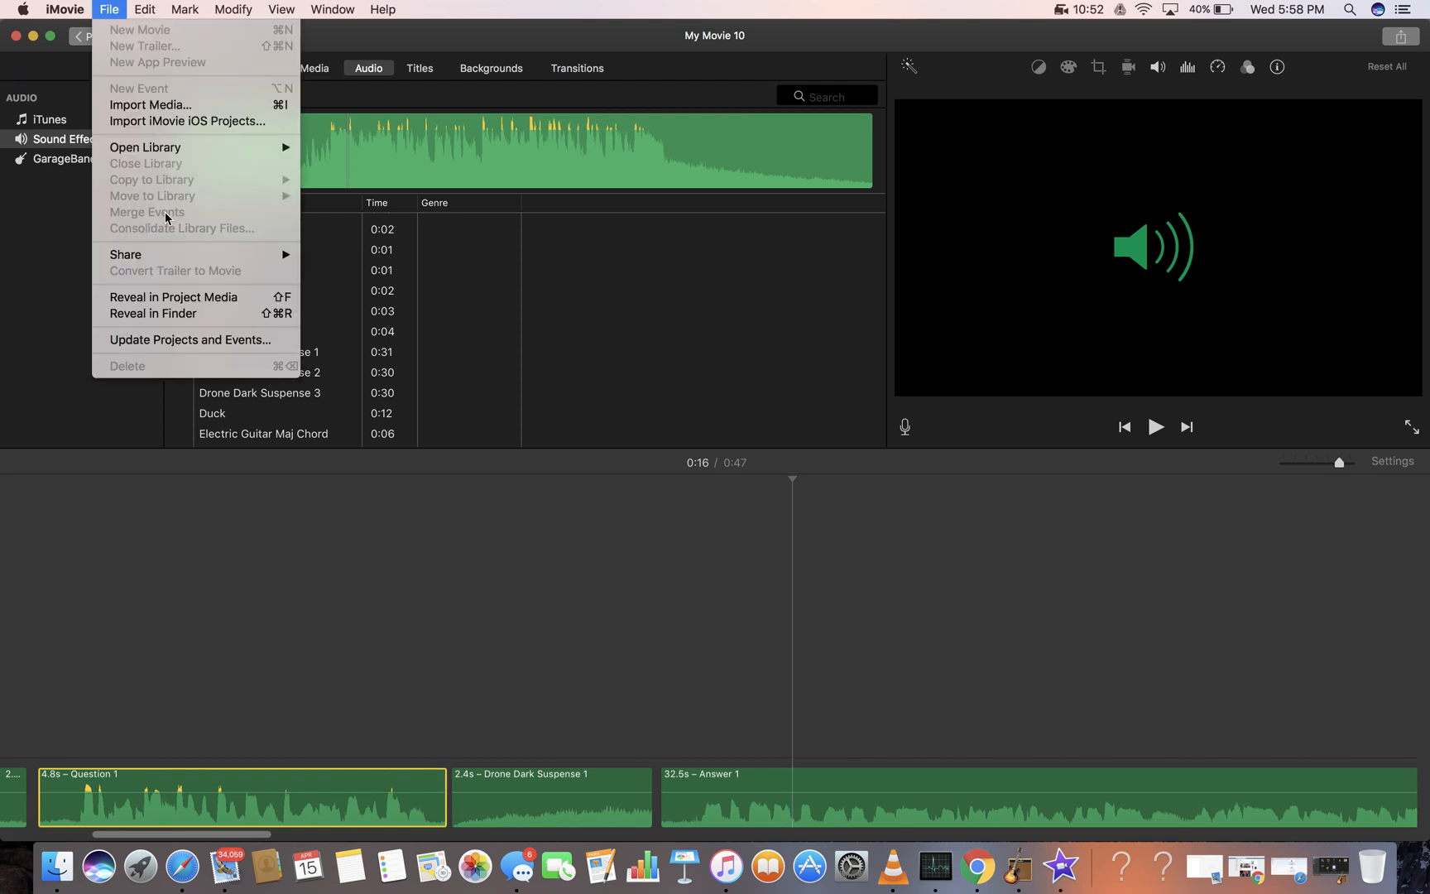
mouse_move(167, 263)
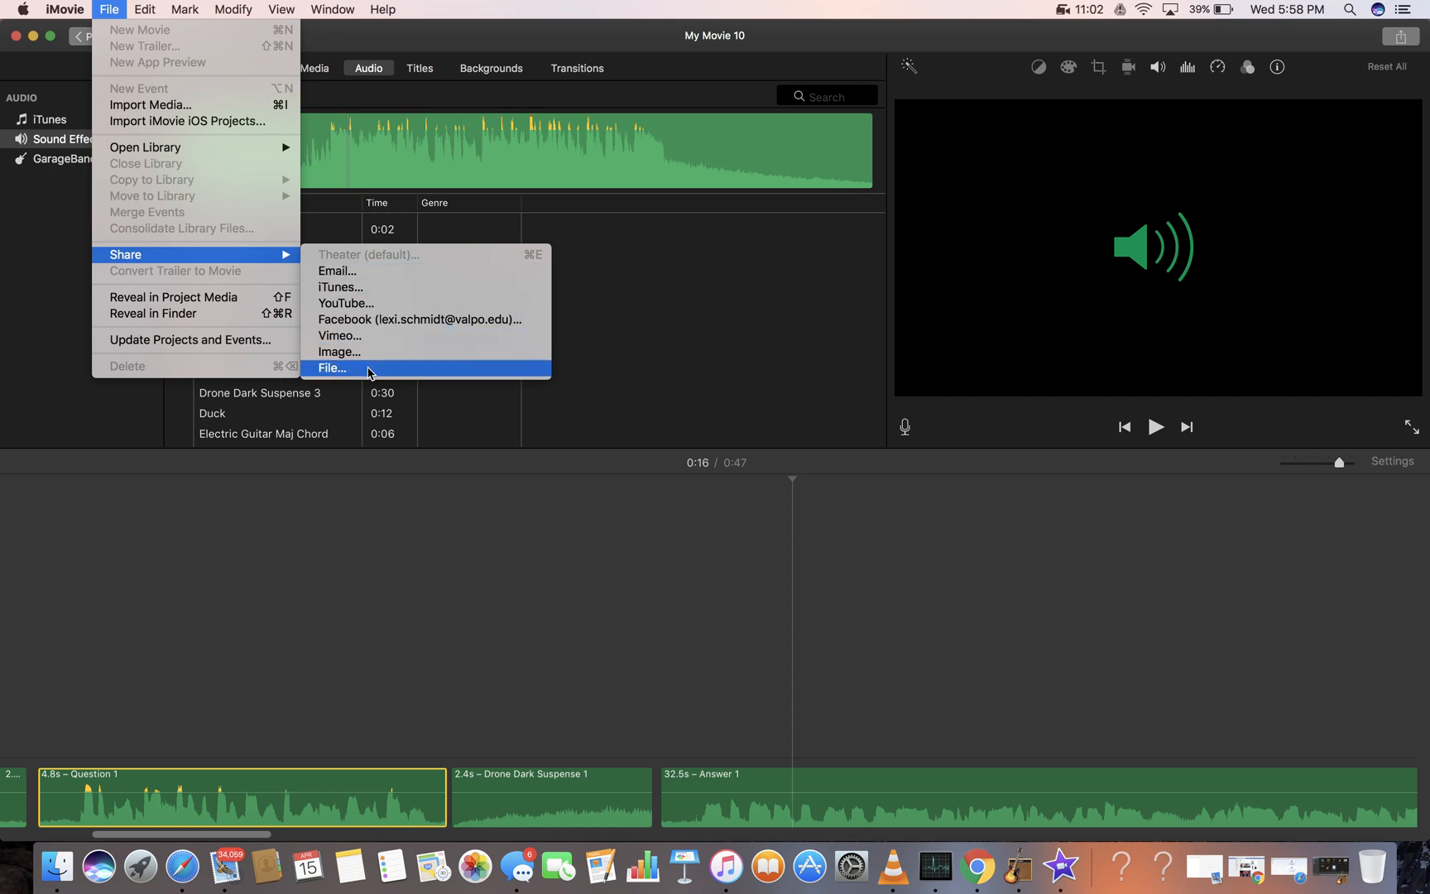
left_click(342, 374)
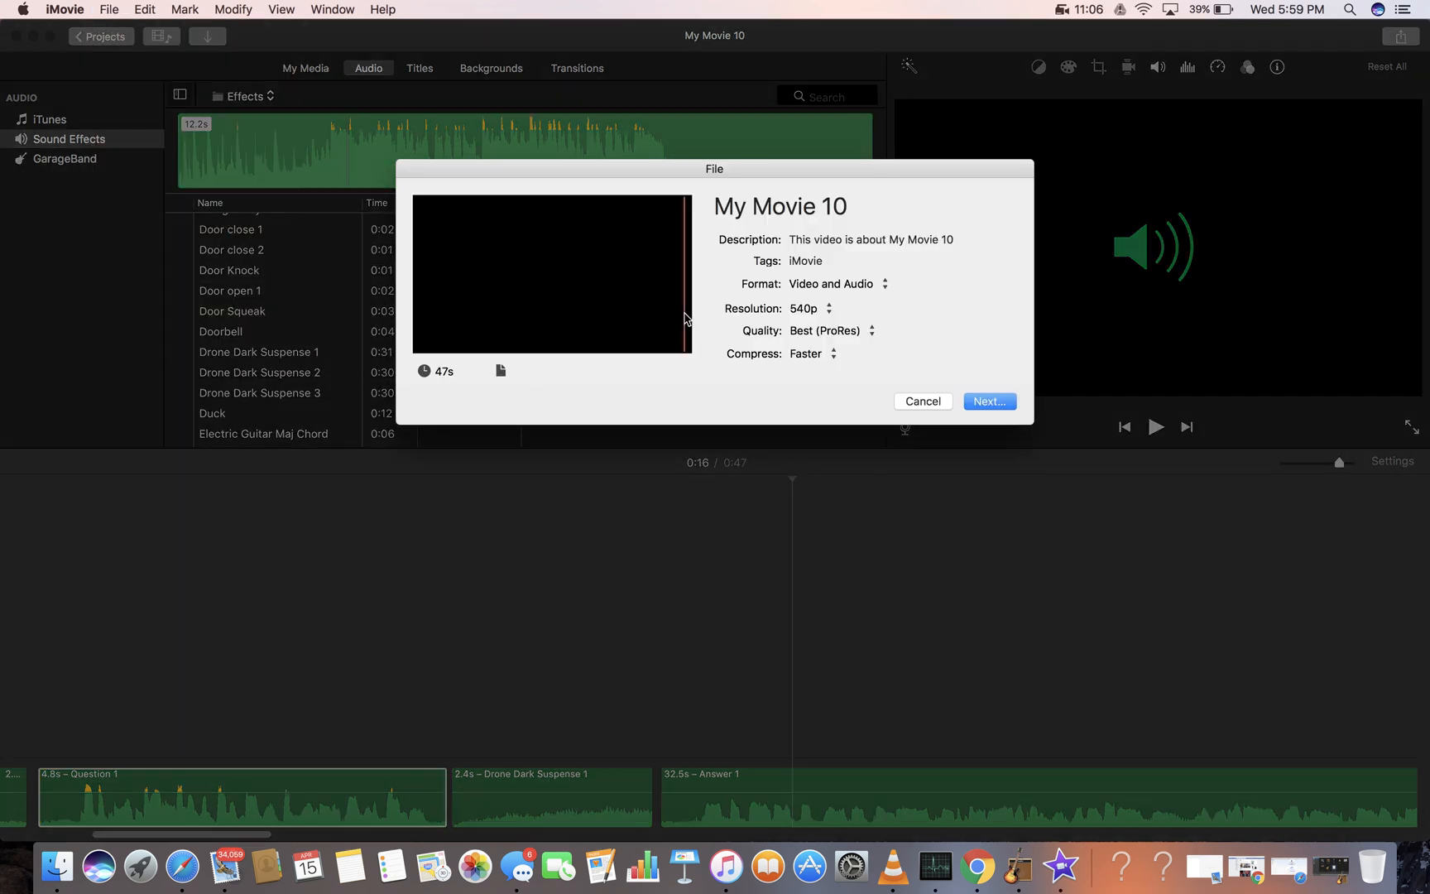
left_click(798, 207)
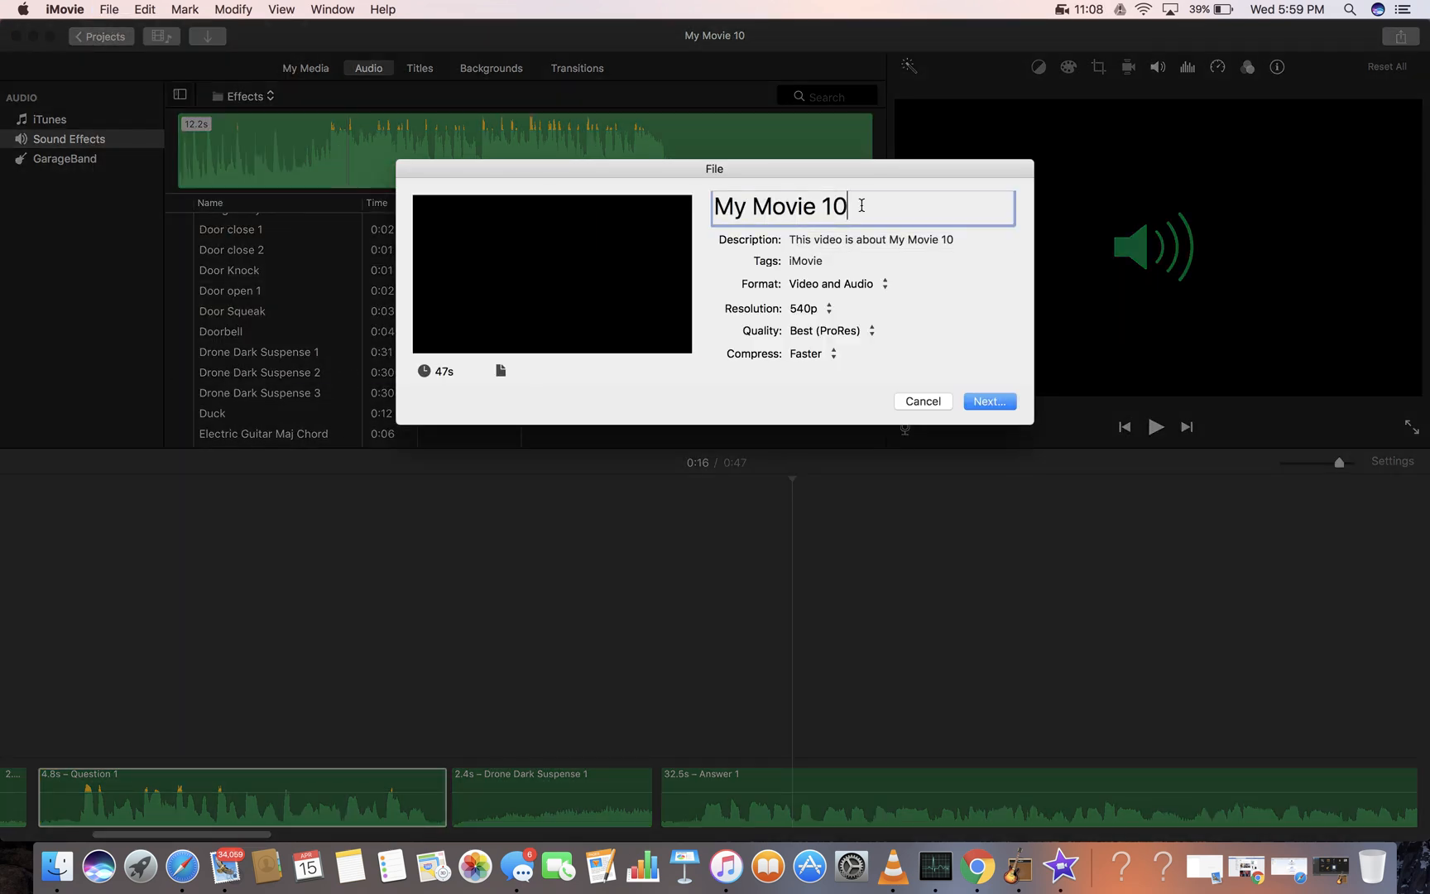
key("BackSpace")
key("BackSpace")
key("BackSpace")
key("BackSpace")
key("BackSpace")
key("BackSpace")
key("BackSpace")
key("BackSpace")
key("BackSpace")
key("BackSpace")
key("BackSpace")
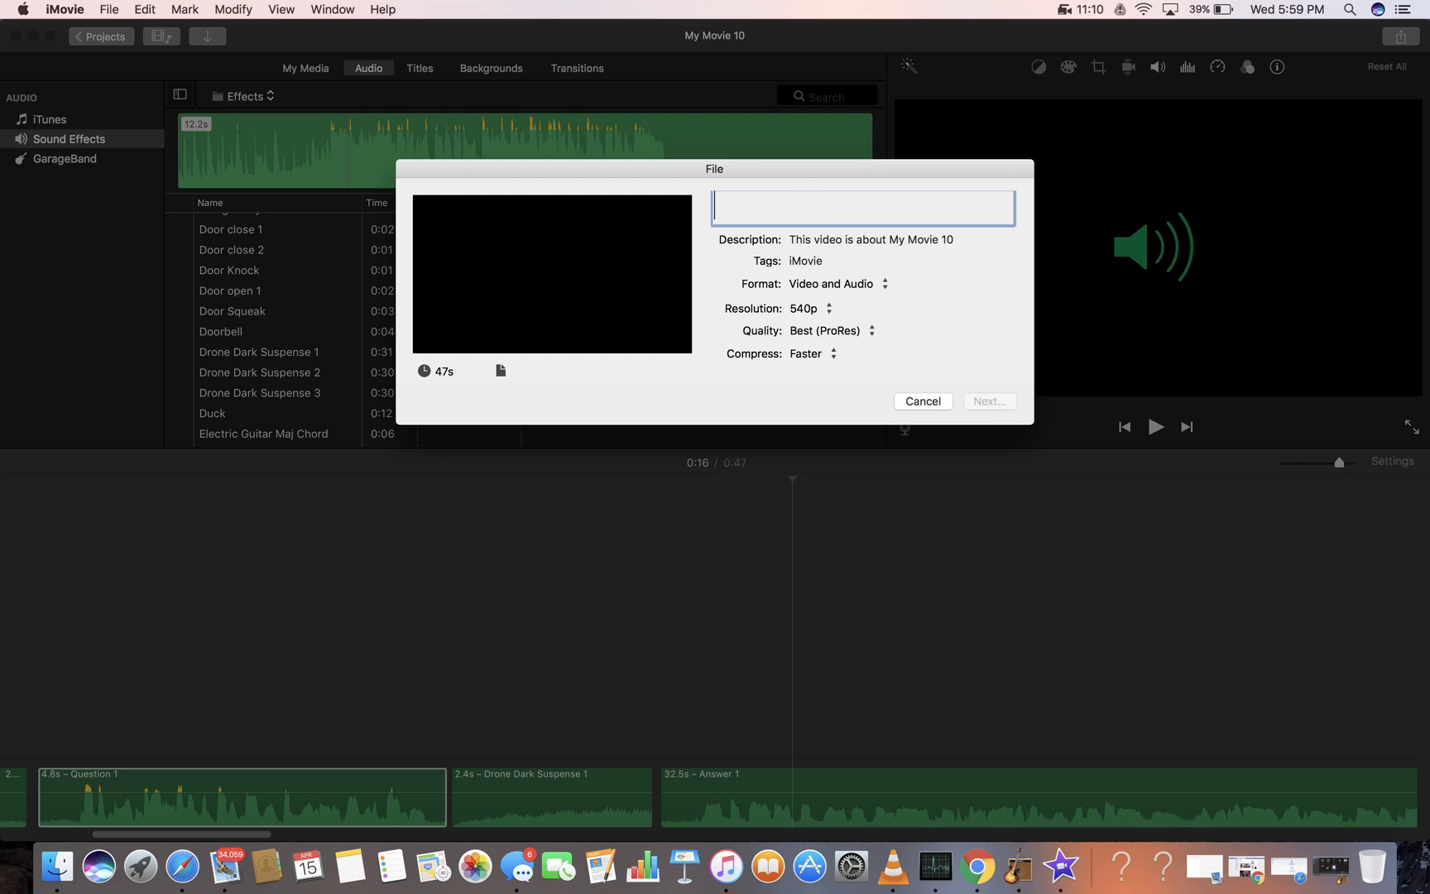
type("Po")
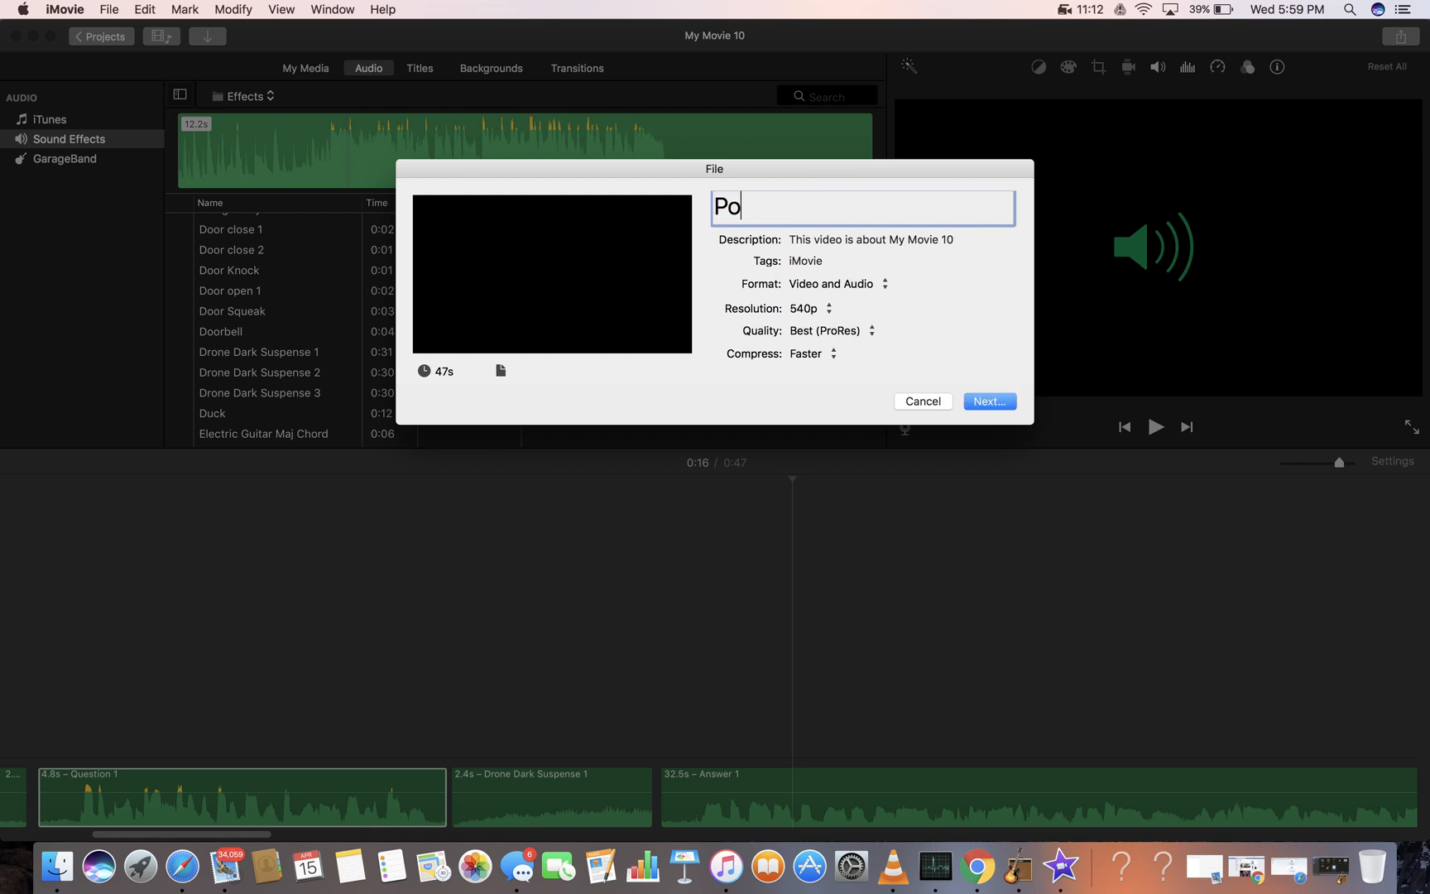
type("dcast")
- Set the export format to Audio Only and try to save the file as Podcast to the iCloud Desktop folder
left_click(882, 284)
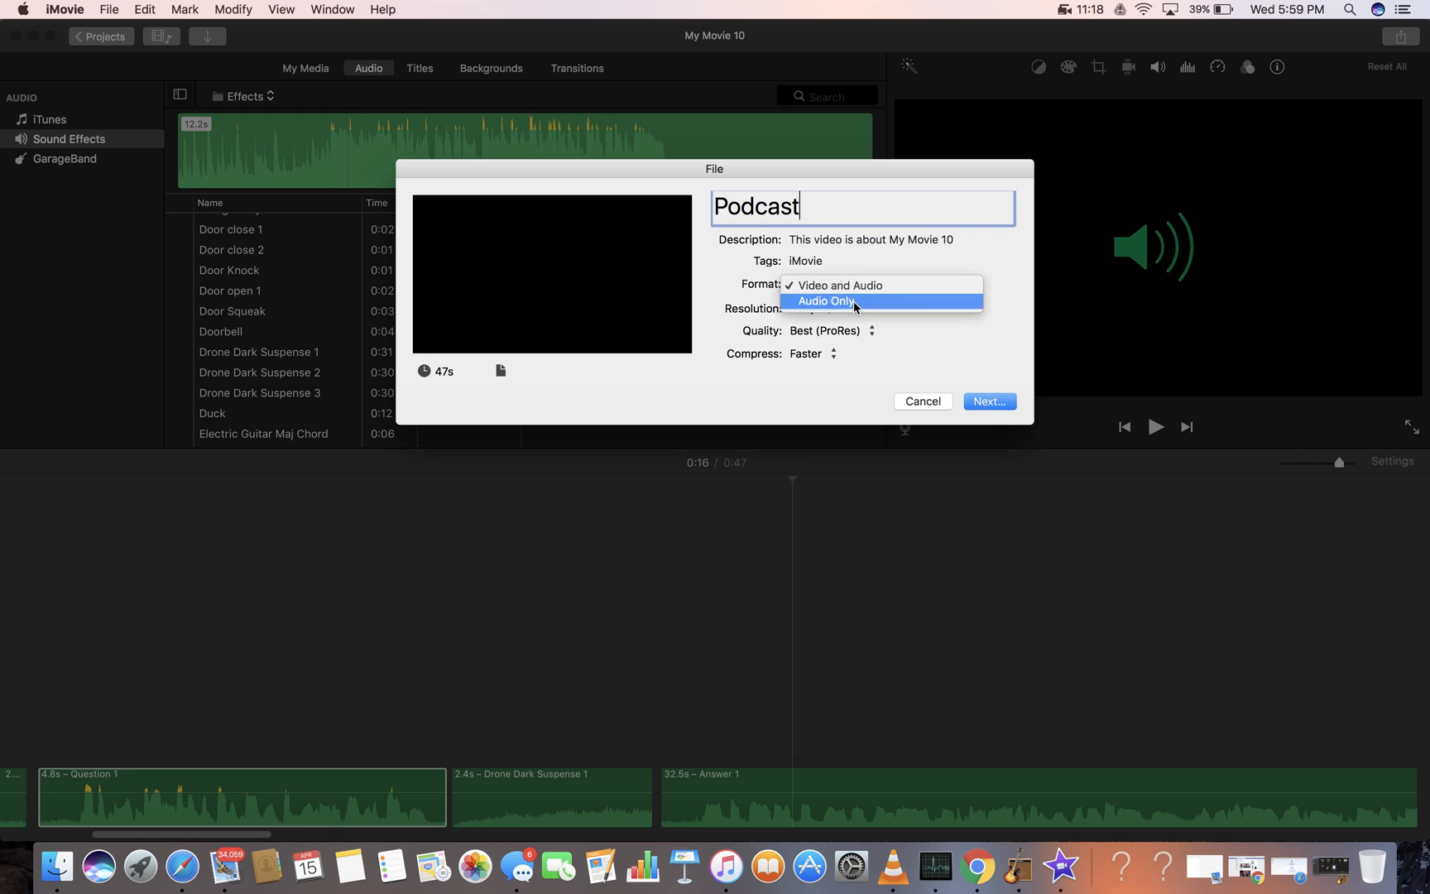
left_click(853, 300)
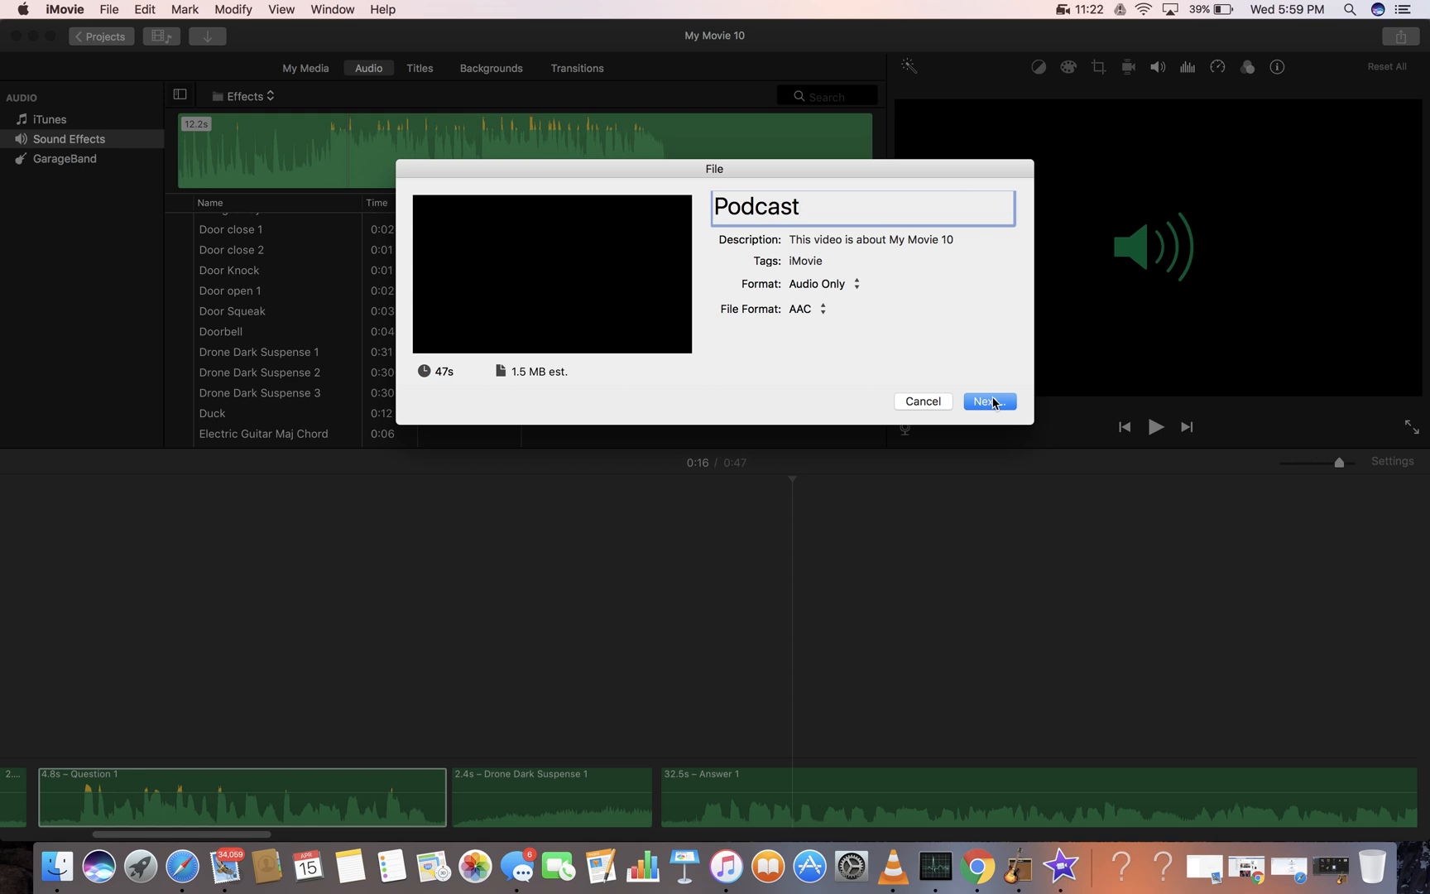
left_click(990, 409)
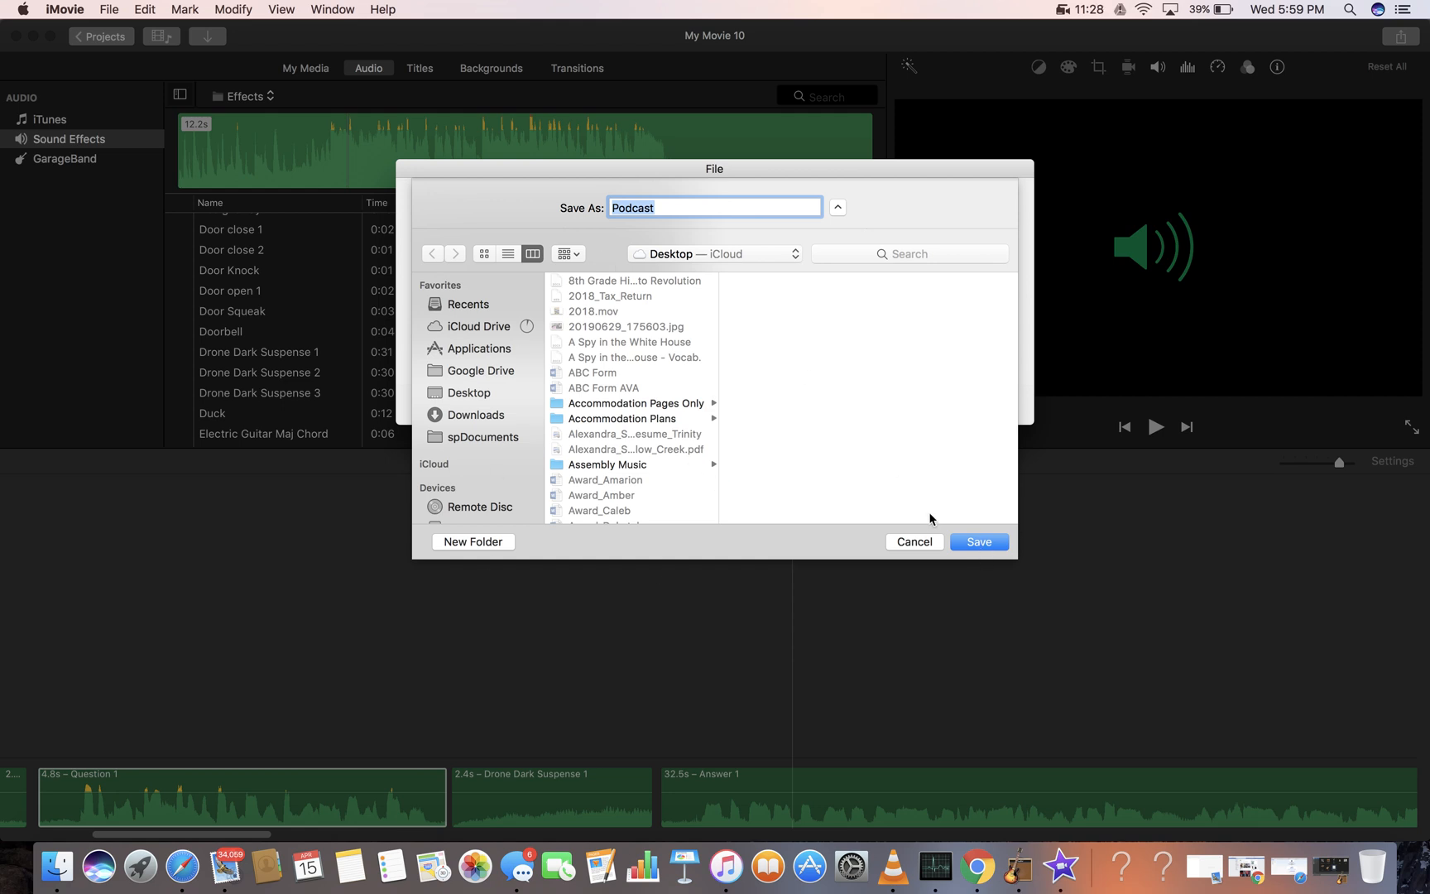
left_click(997, 542)
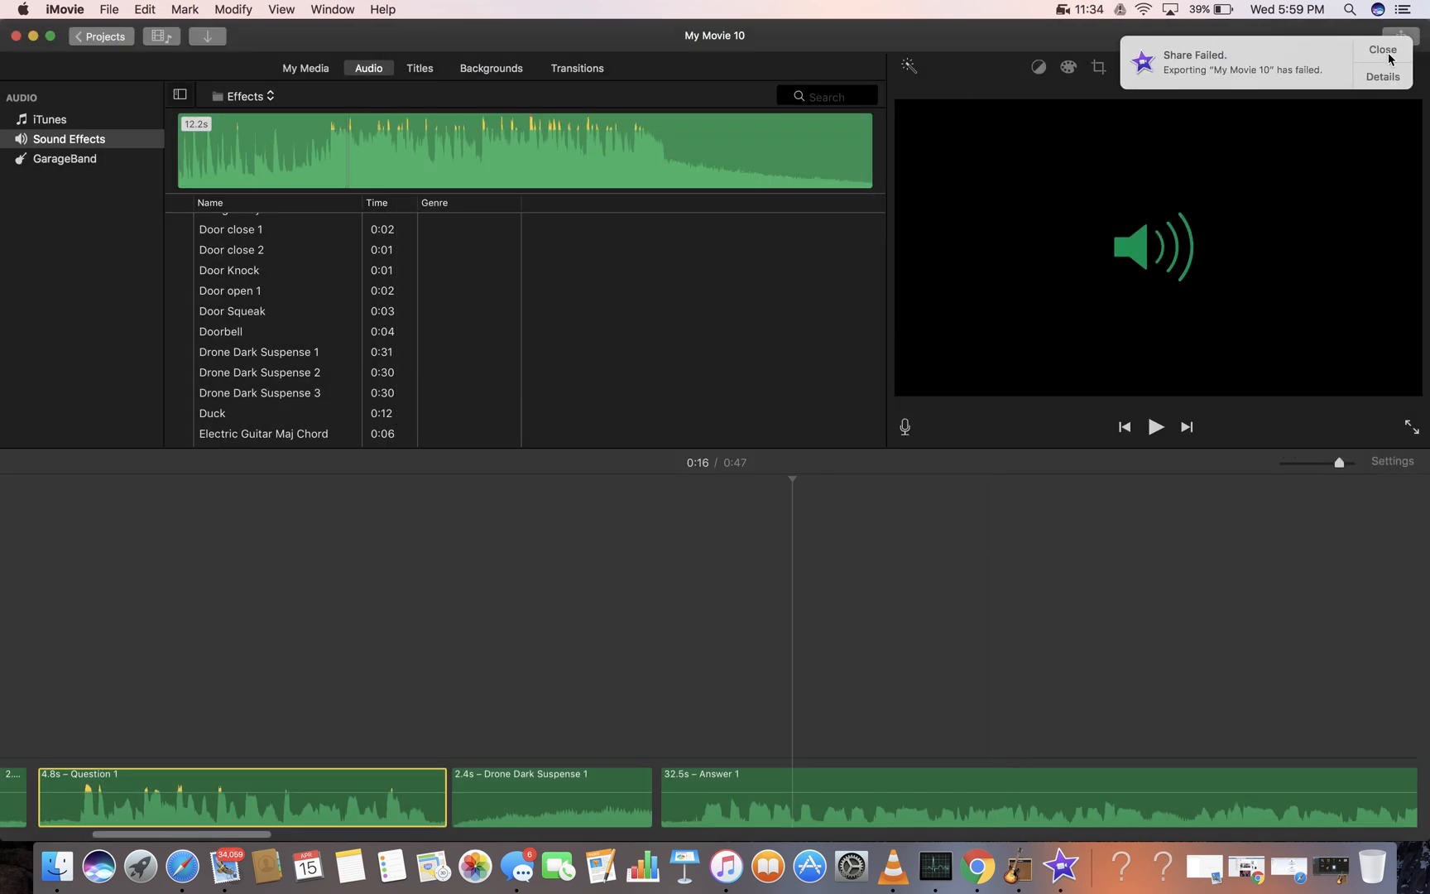
left_click(1383, 51)
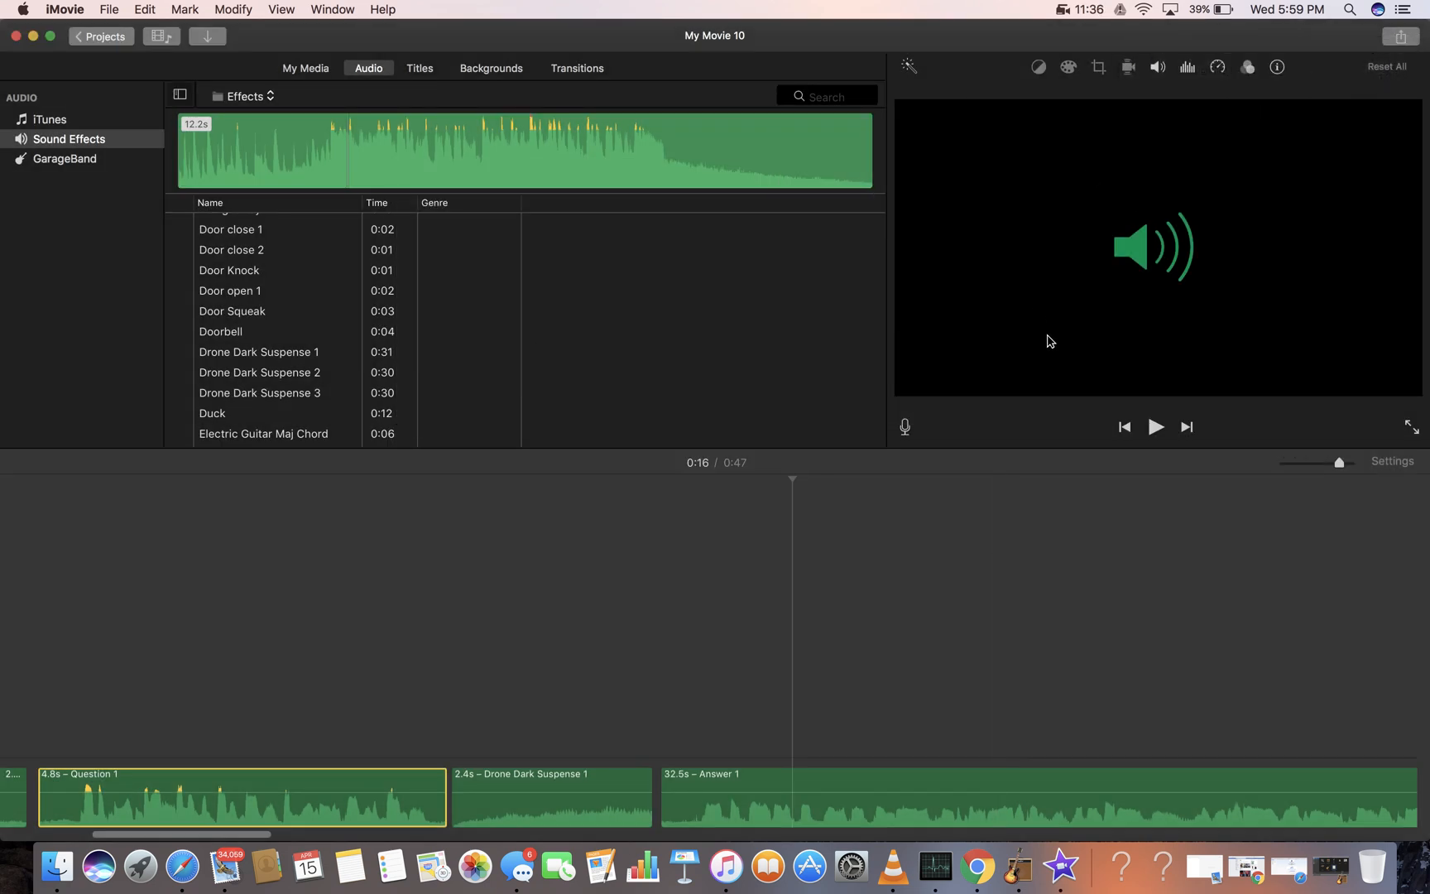
scroll(473, 574, "left", 10)
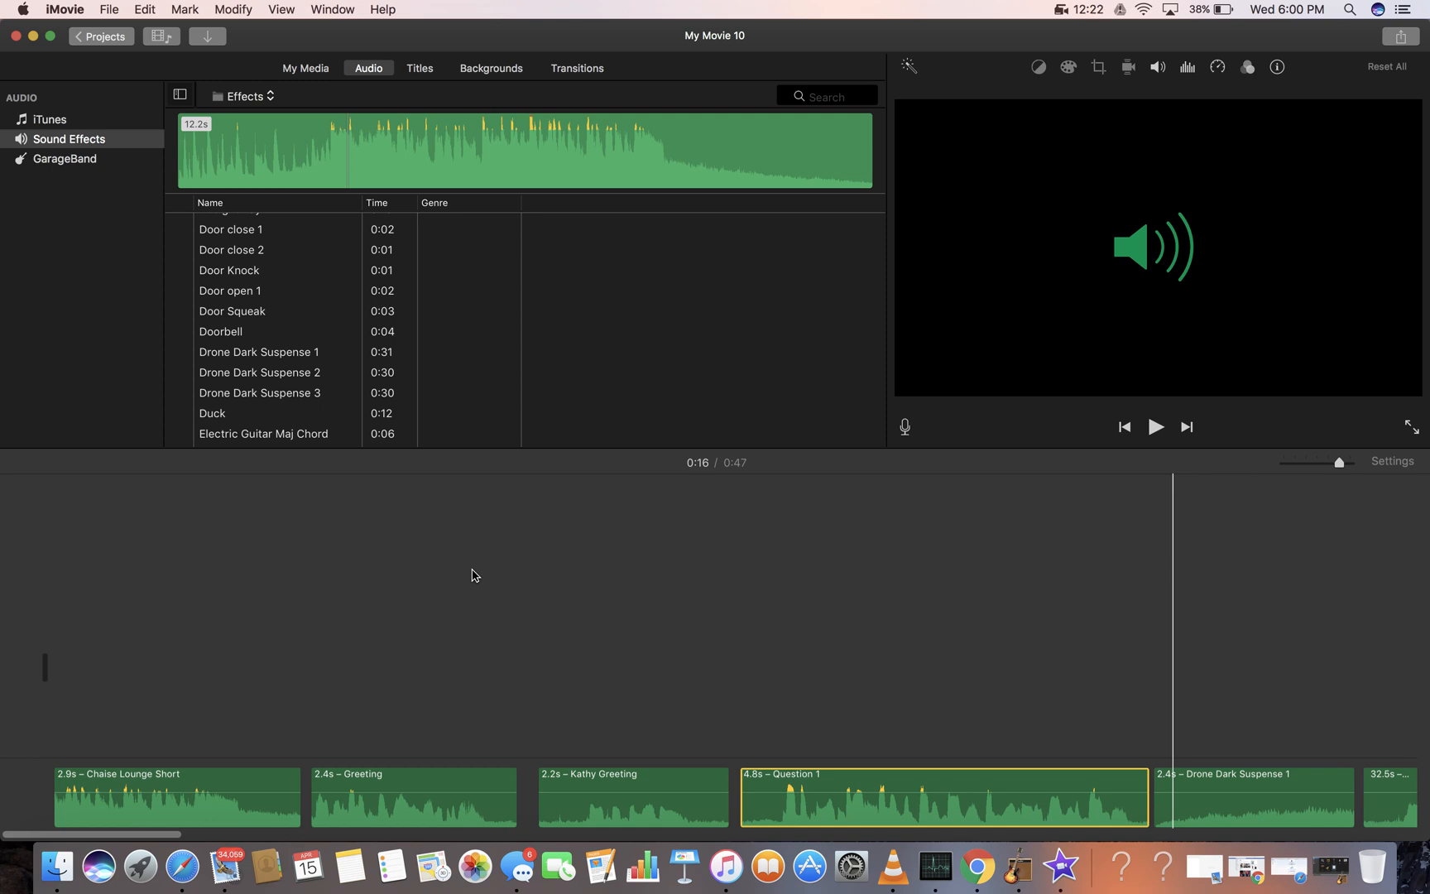
left_click(1062, 15)
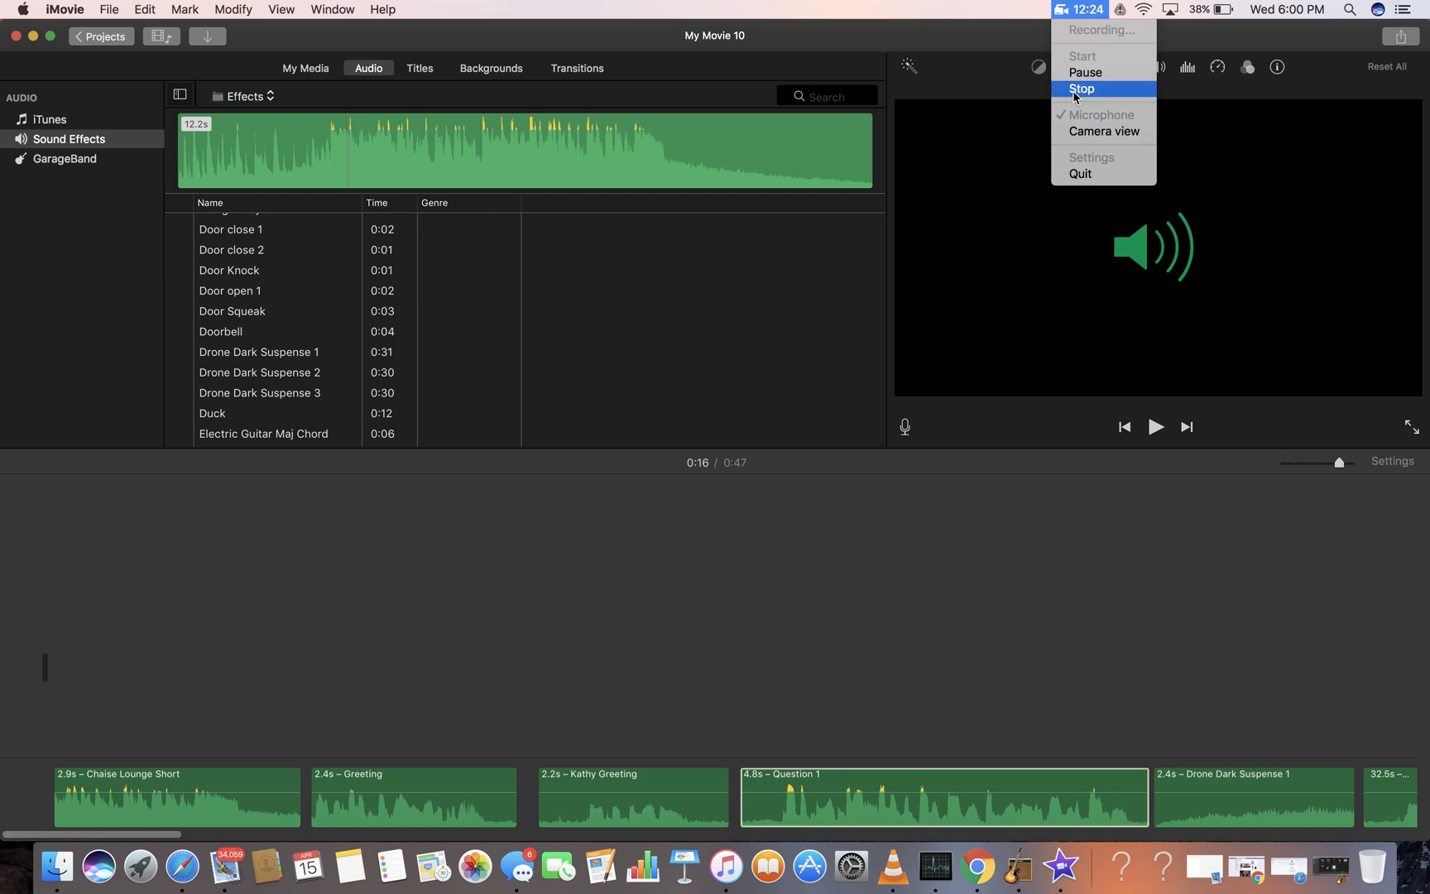